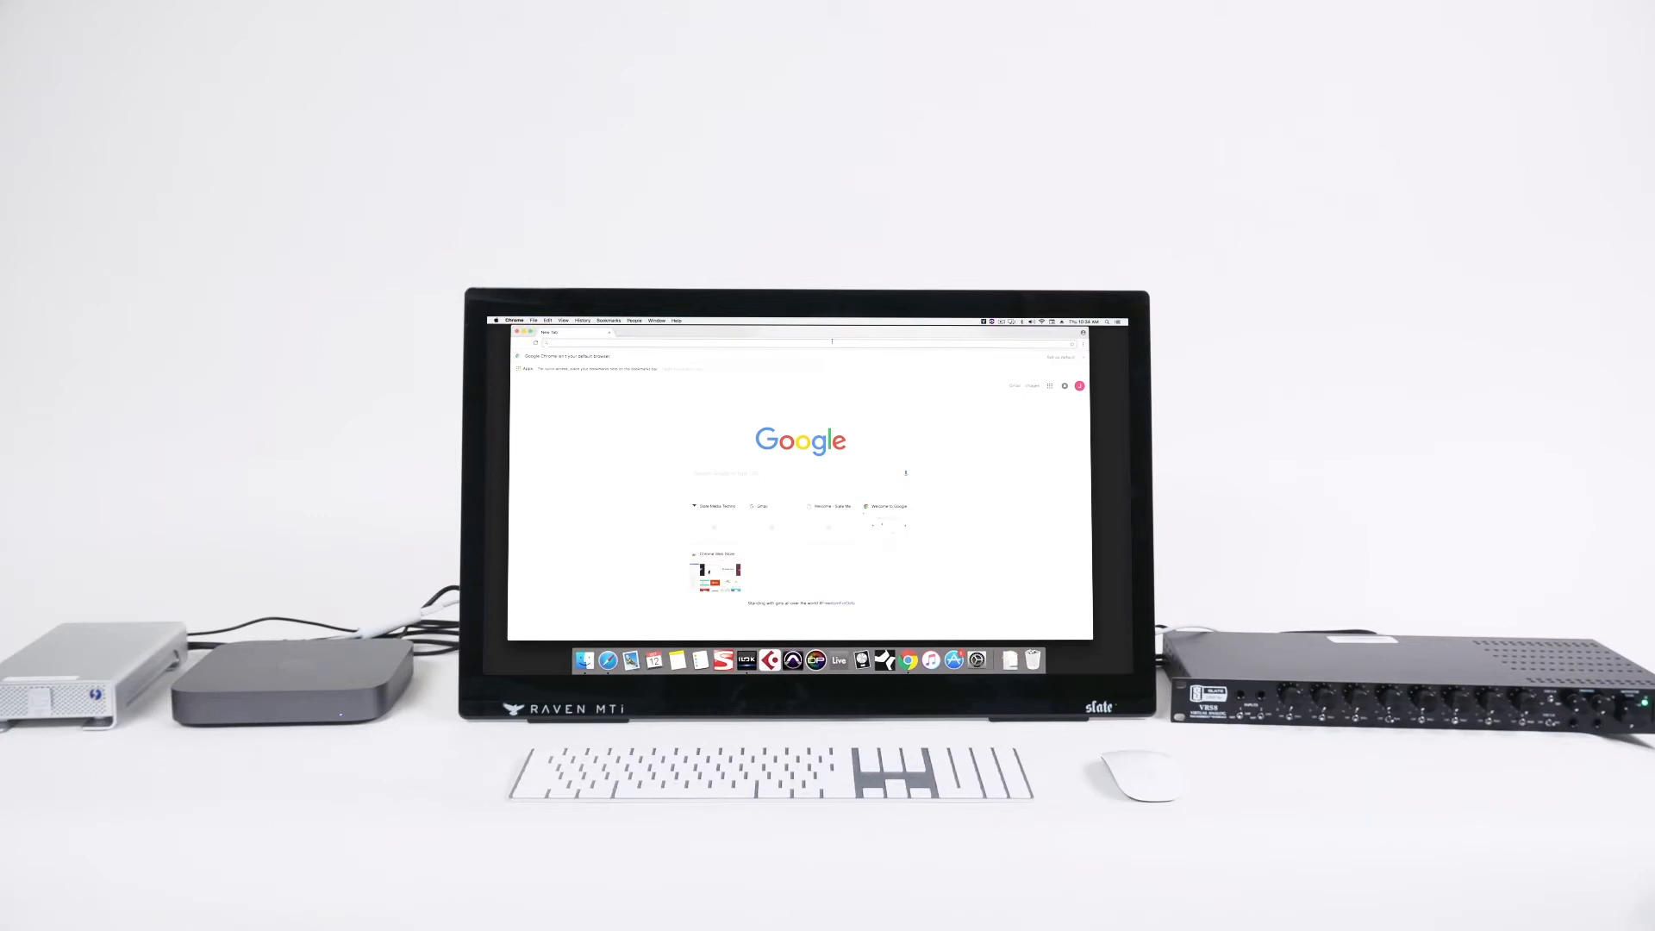
Open the my.stevenslateaudio.com login page and start signing up for a new account
key("Return")
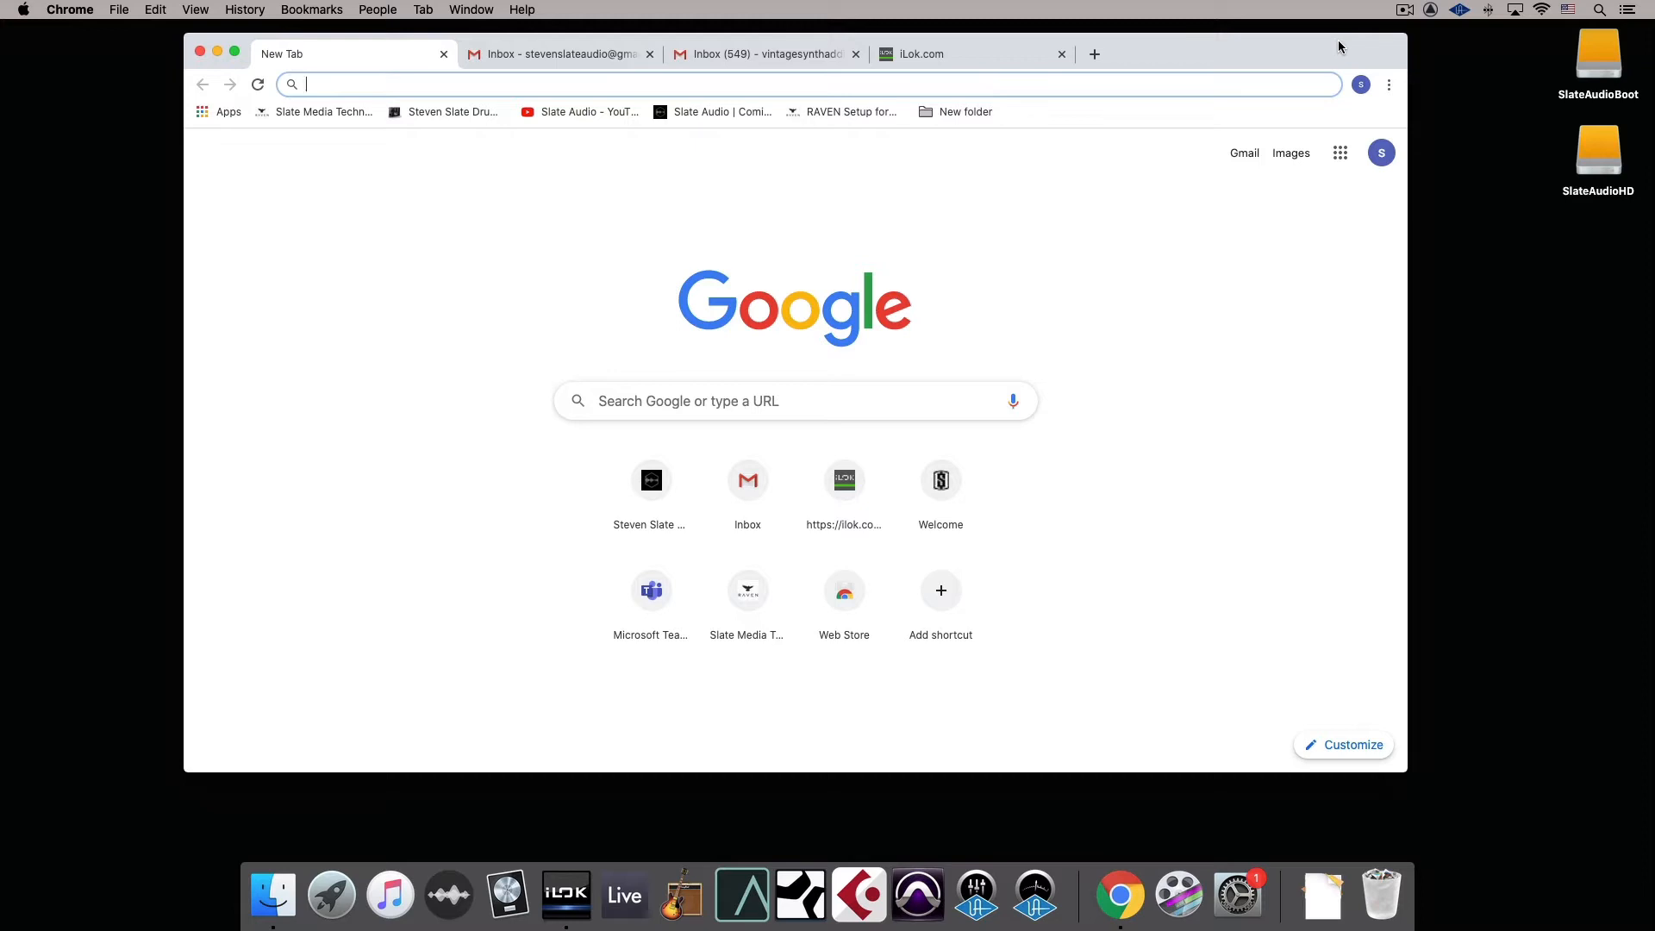
type("my")
key("Return")
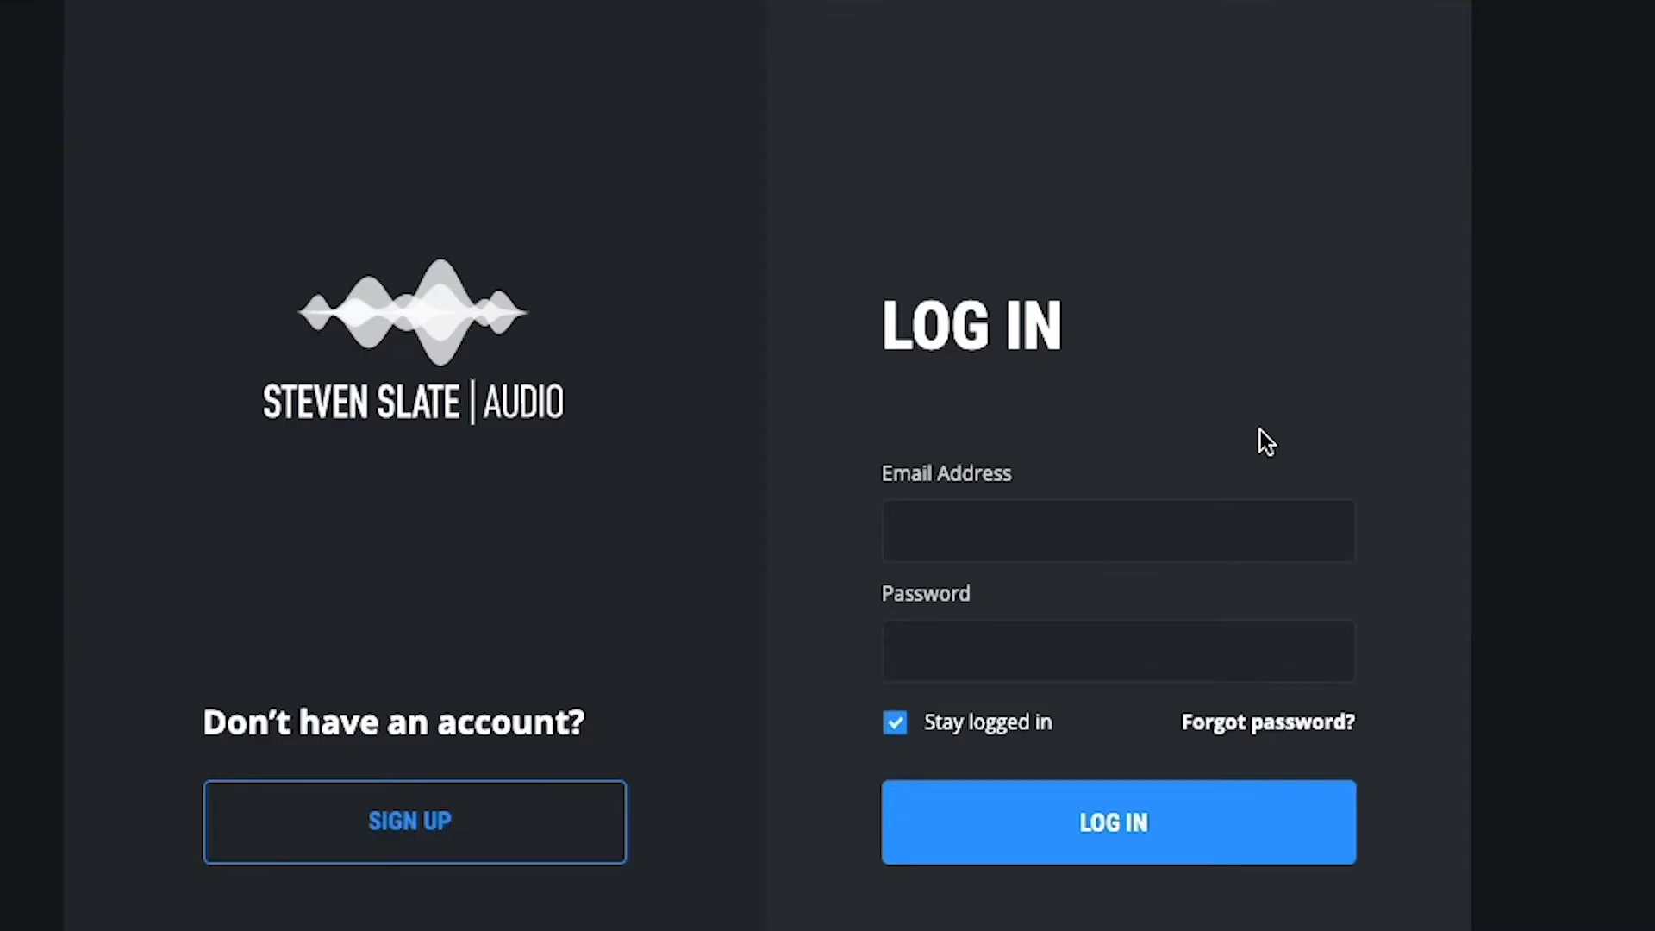
left_click(483, 813)
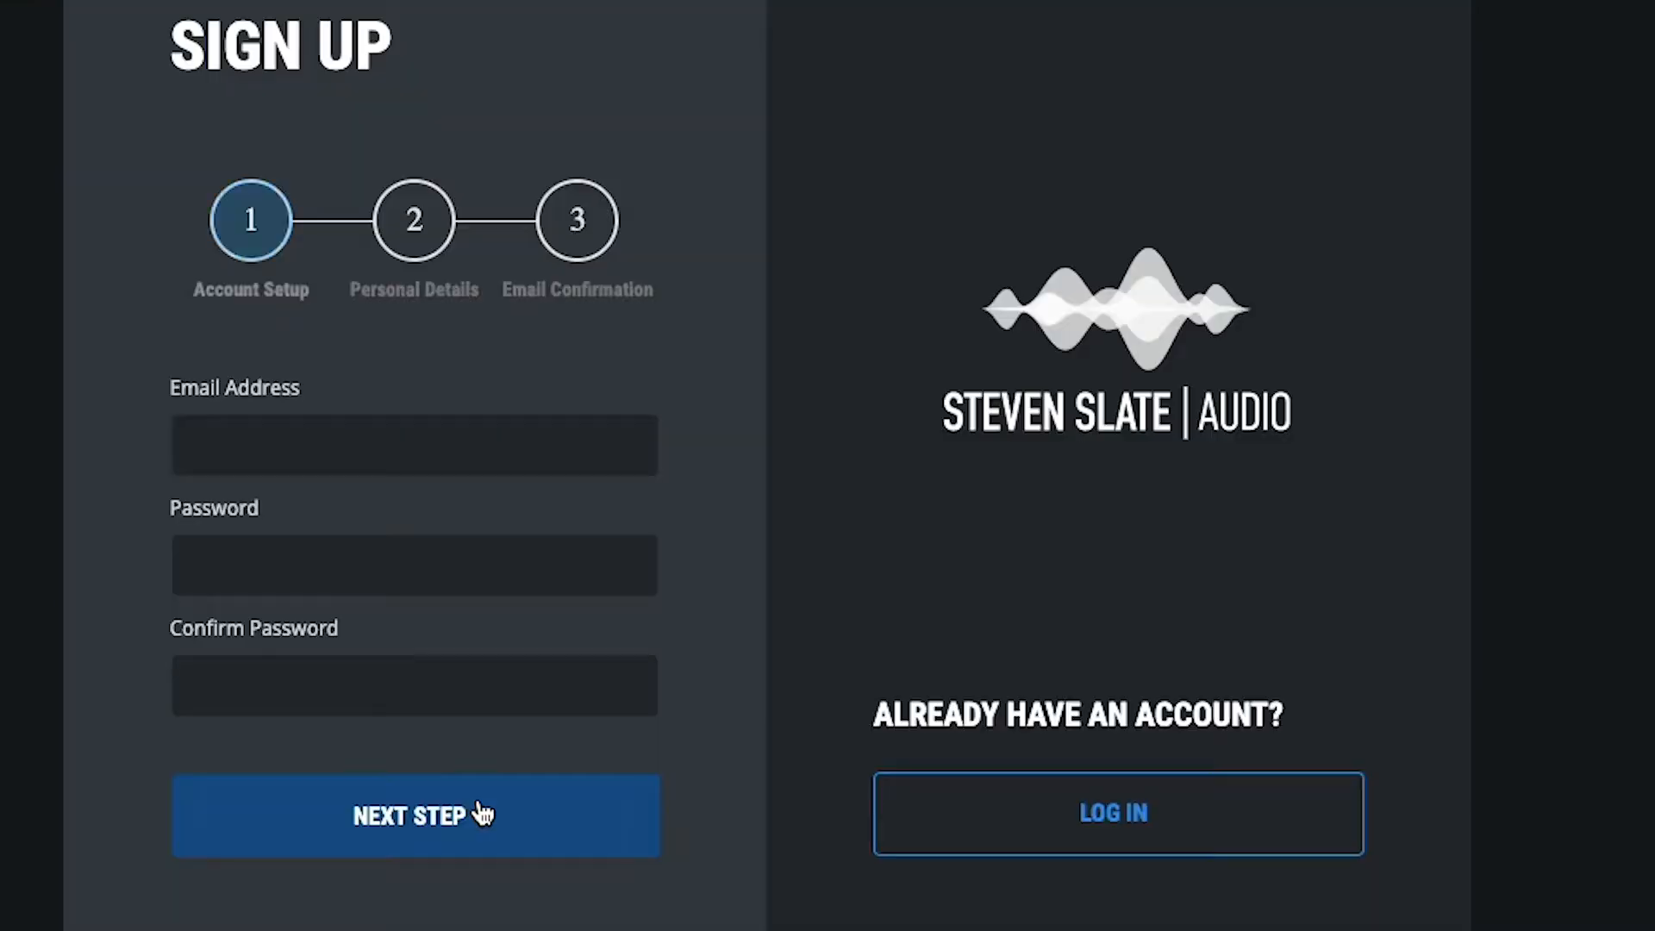
Enter the account email address on the sign-up form
left_click(397, 444)
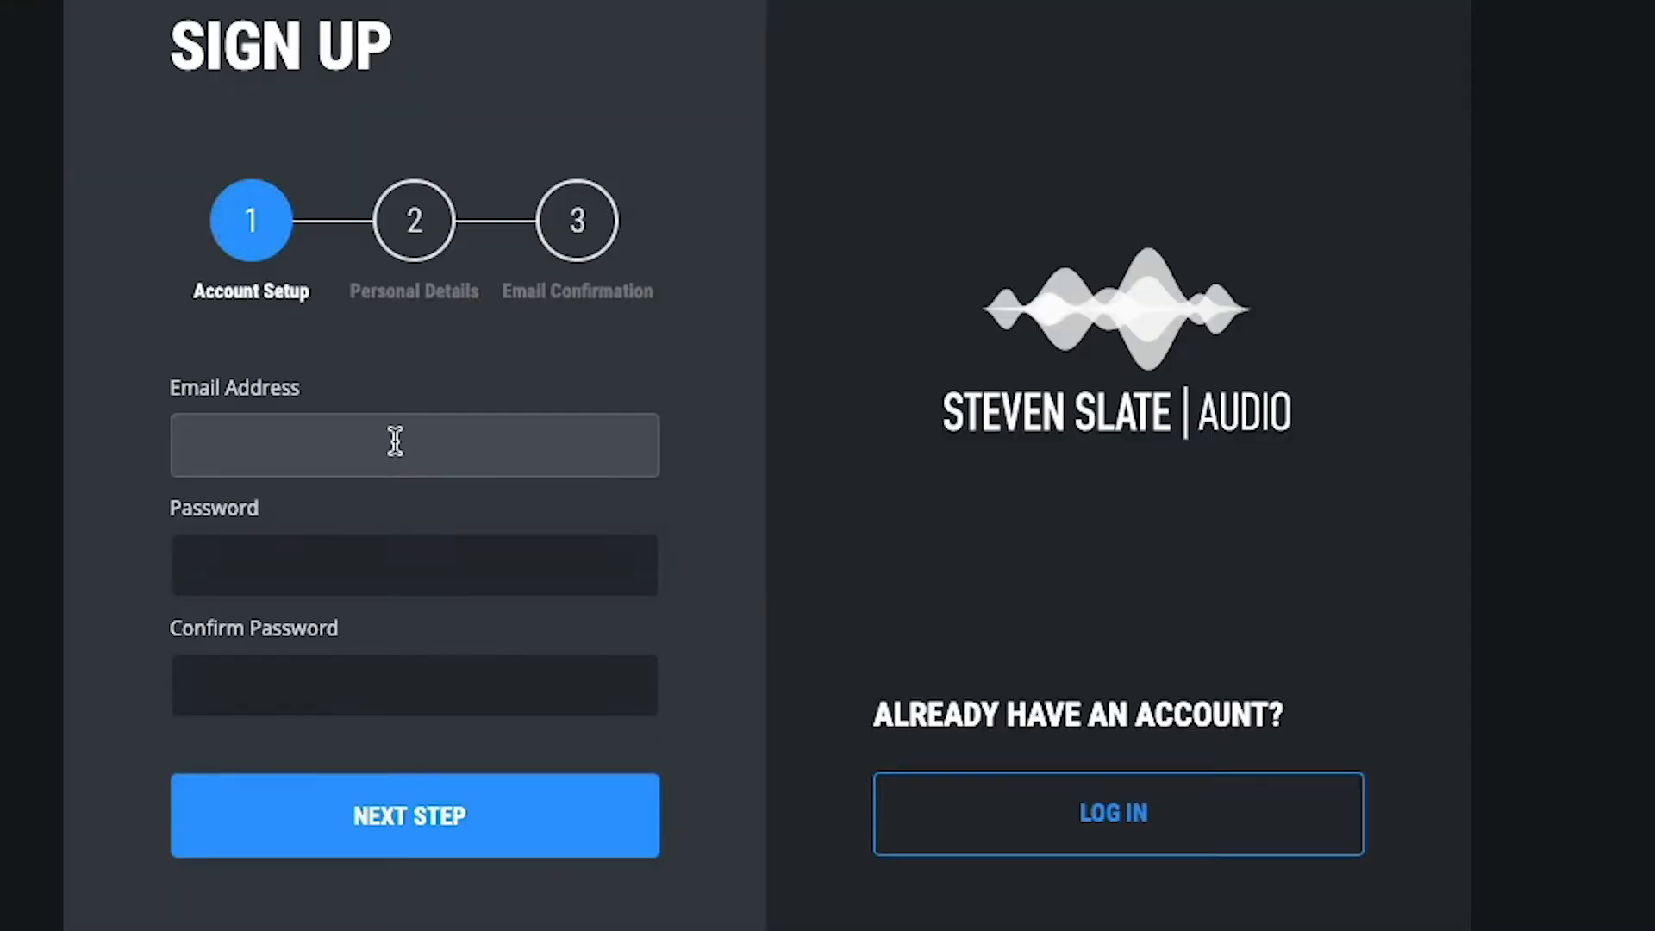
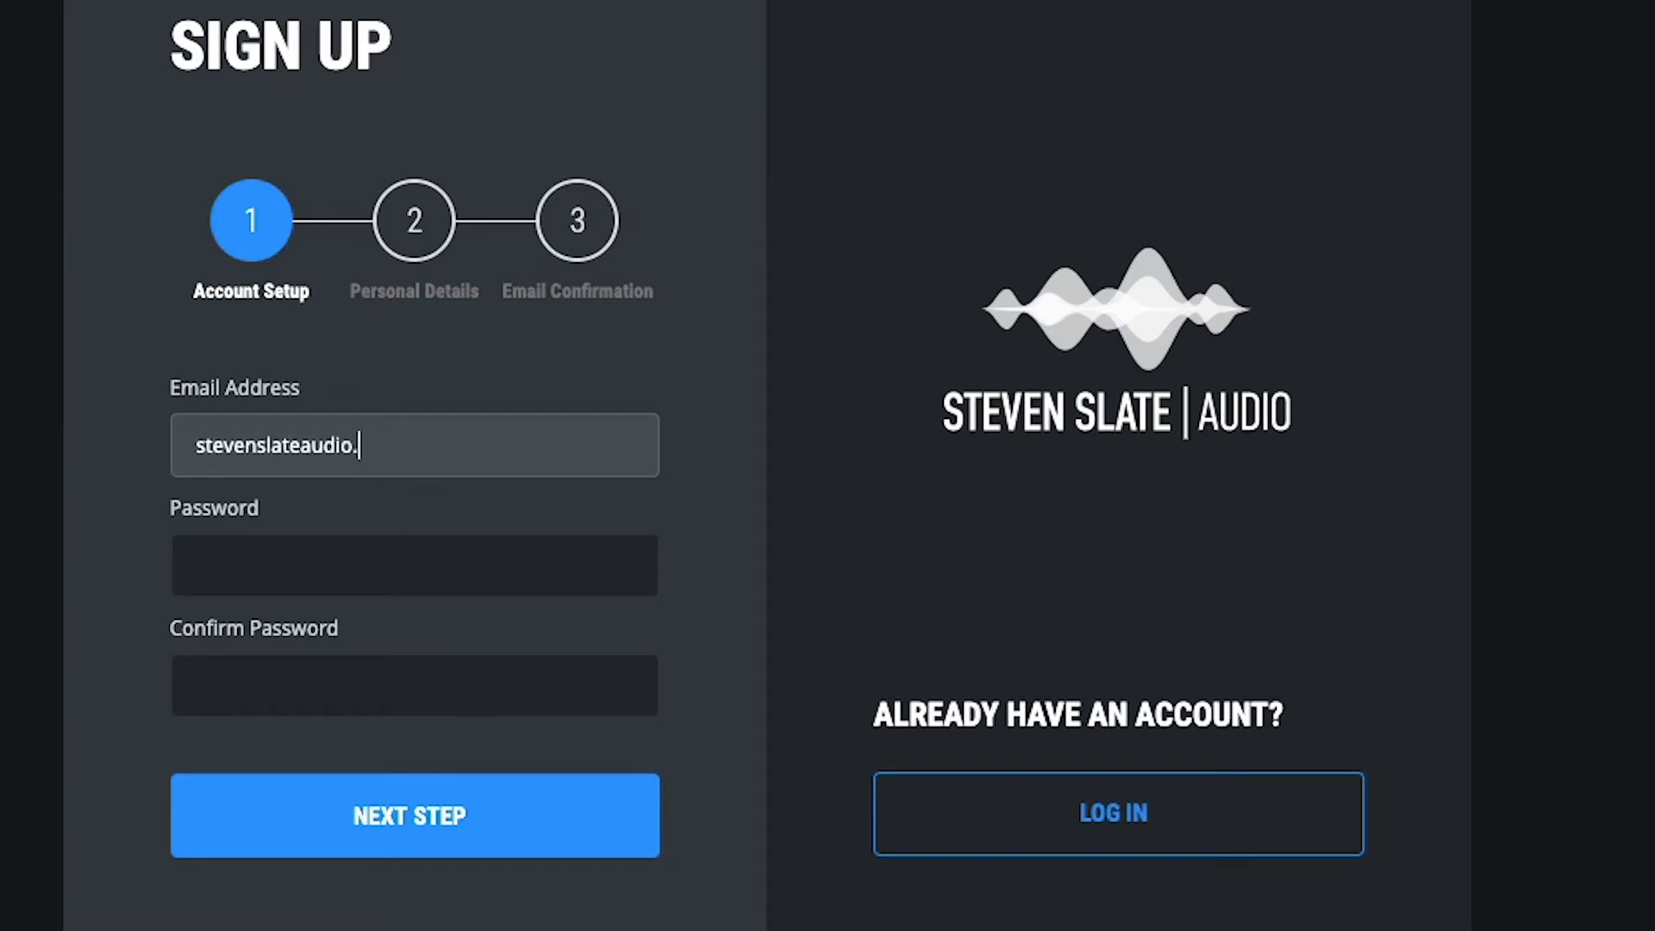
key("Tab")
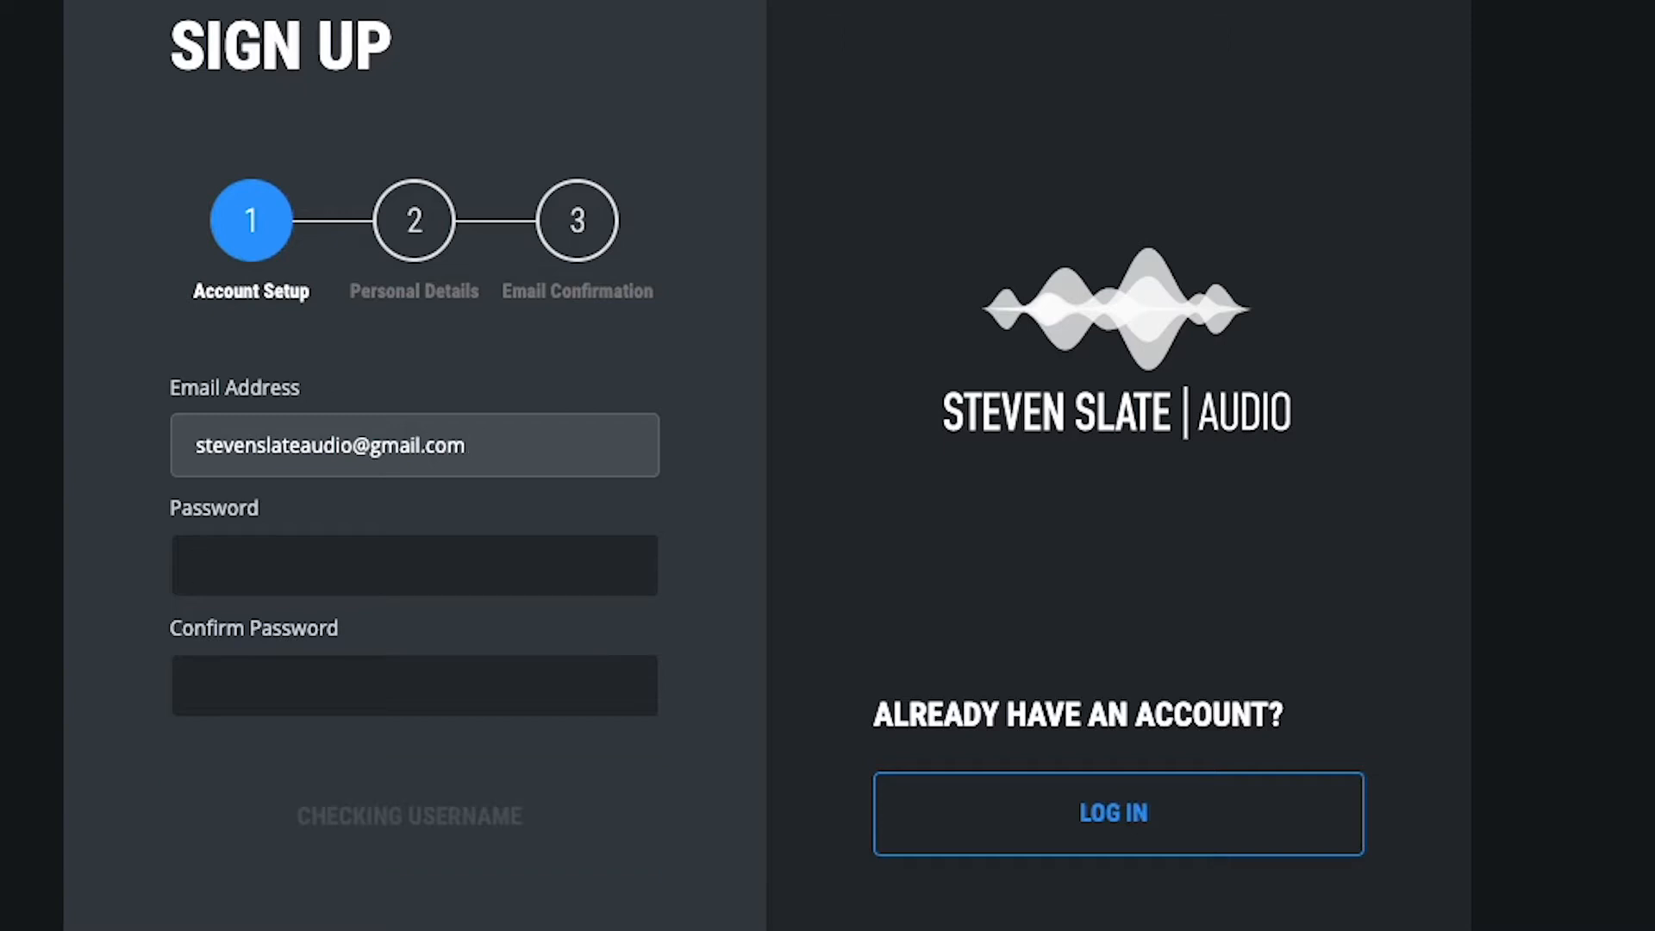
Enter and confirm the account password, and continue to the personal details
type("•••••••••••")
key("Tab")
type("•••••••••••")
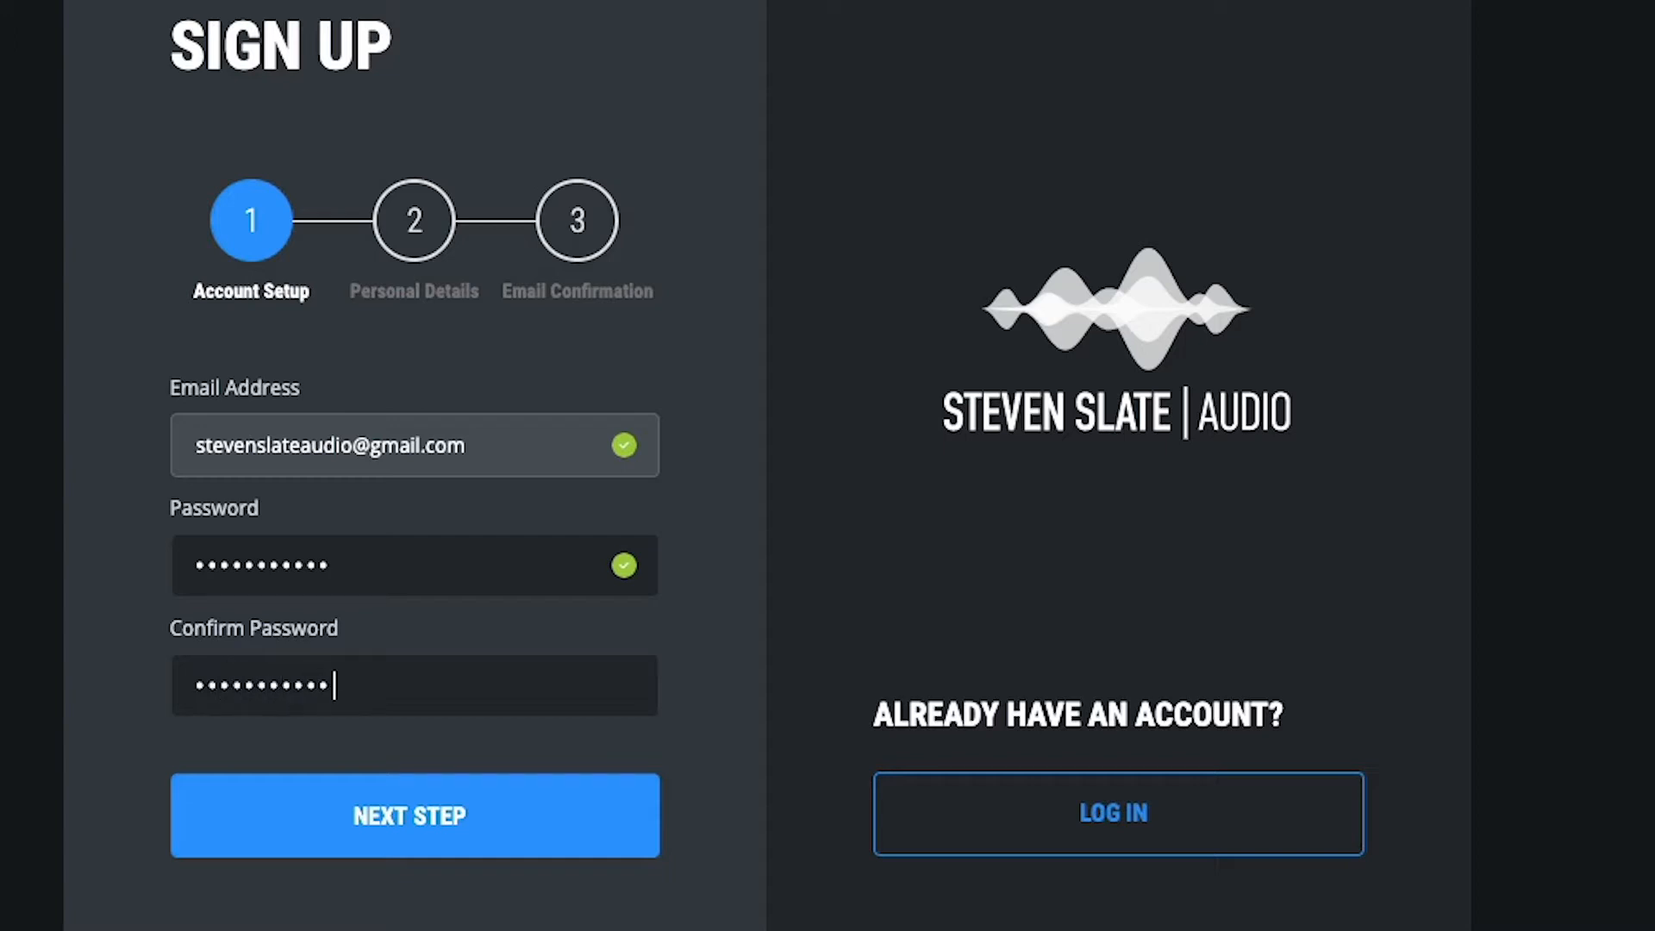
key("Return")
Fill in the first and last name, and enter slate audio as the company
left_click(255, 446)
type("Slate")
key("Tab")
type("Audio")
key("Tab")
type("slate audio")
key("Tab")
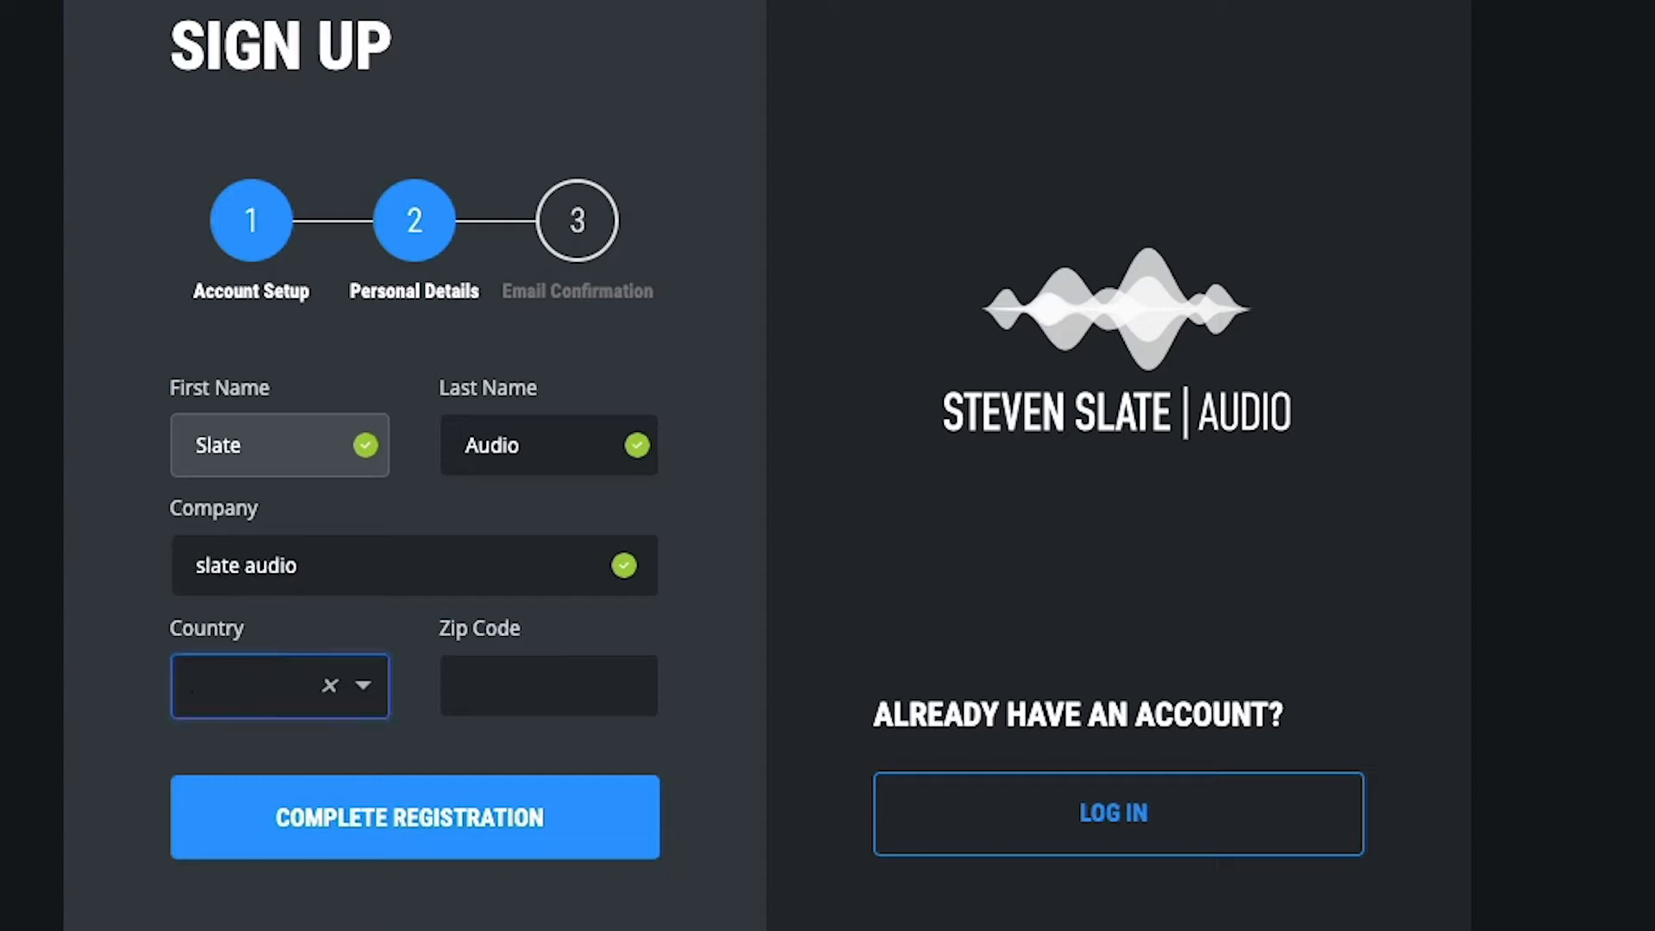
Select United States as the country, enter the zip code, and complete the registration, saving the login in the browser
type("united")
key("Up")
key("Down")
key("Down")
key("Down")
key("Down")
key("Return")
key("Tab")
type("90019")
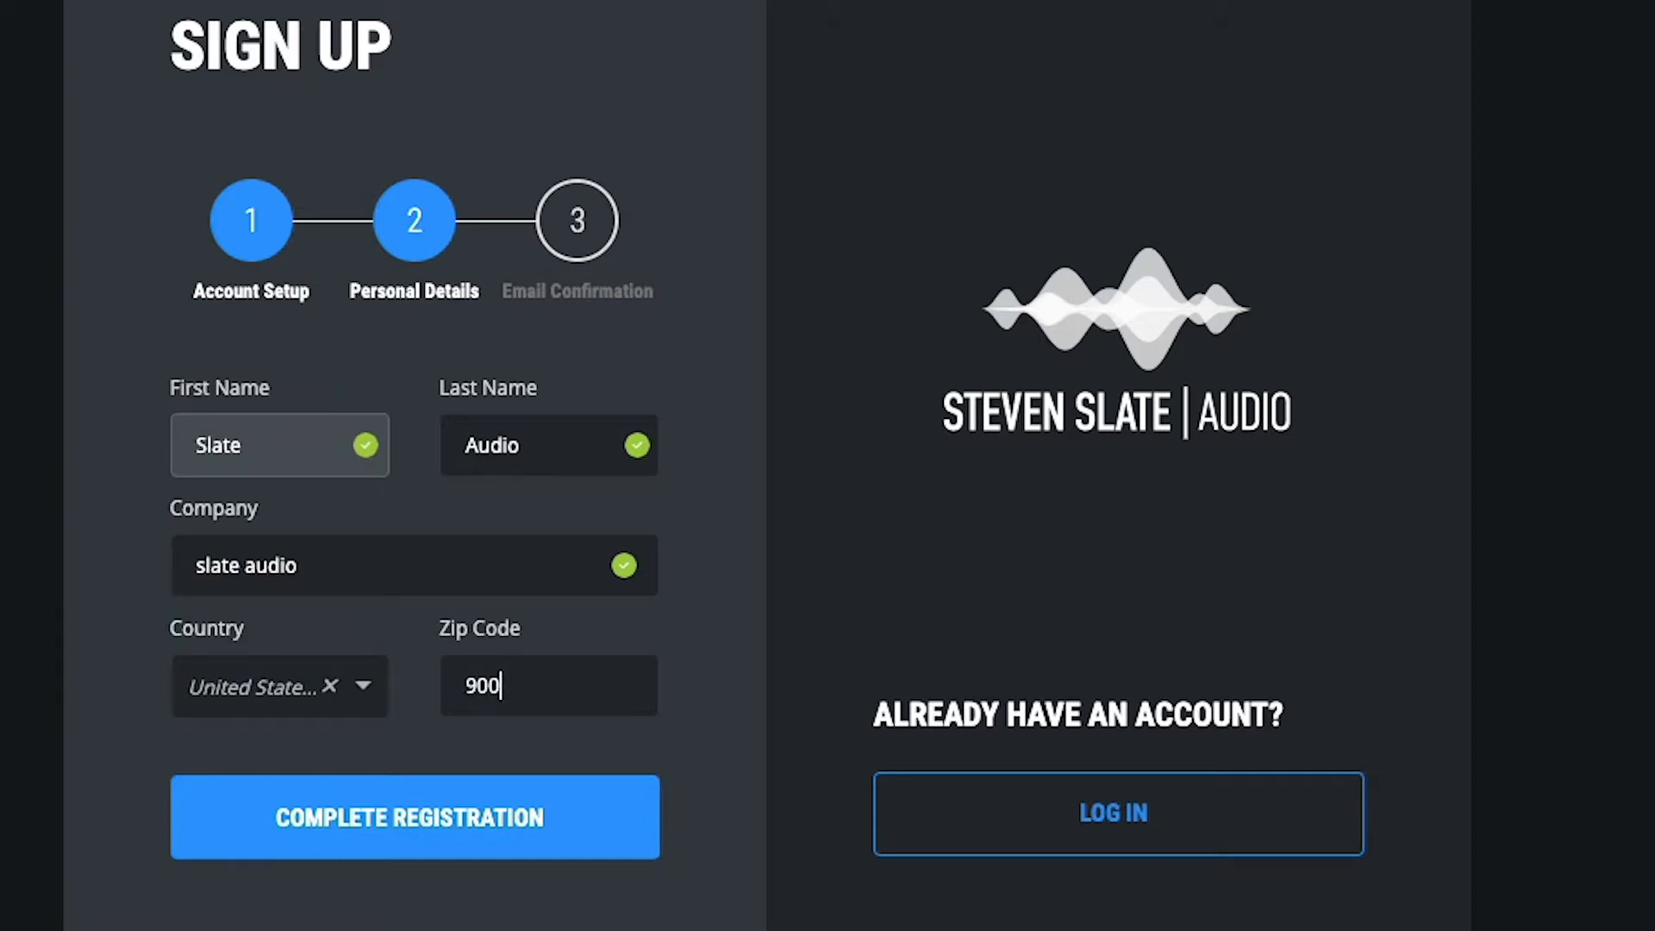
left_click(480, 810)
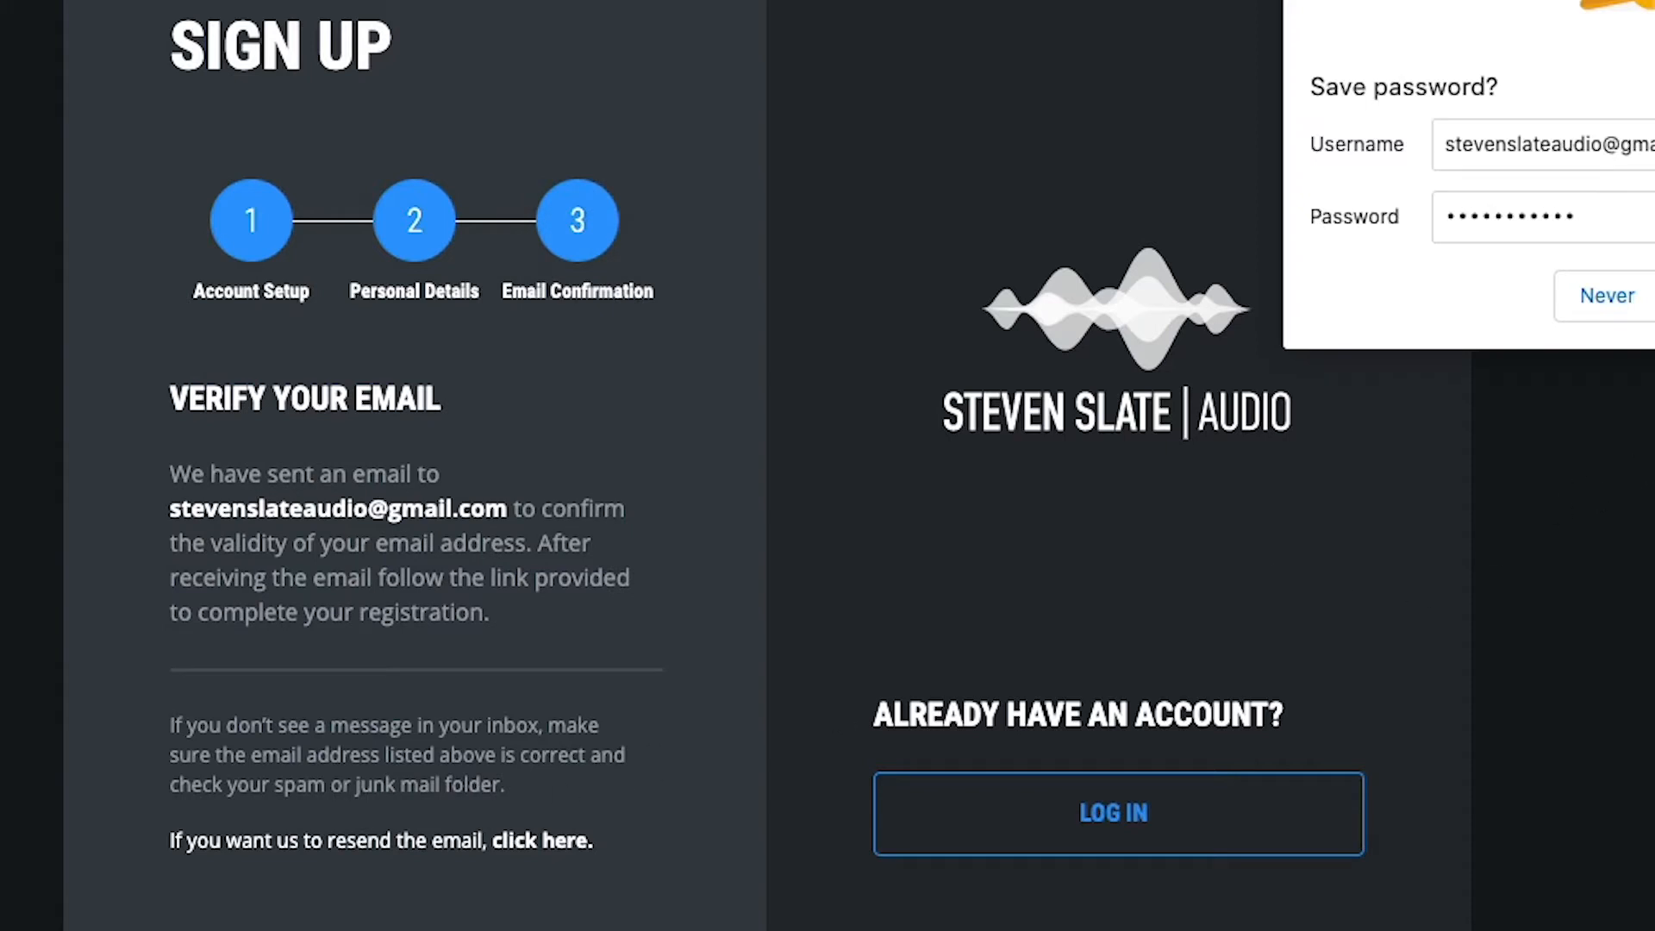
left_click(1654, 295)
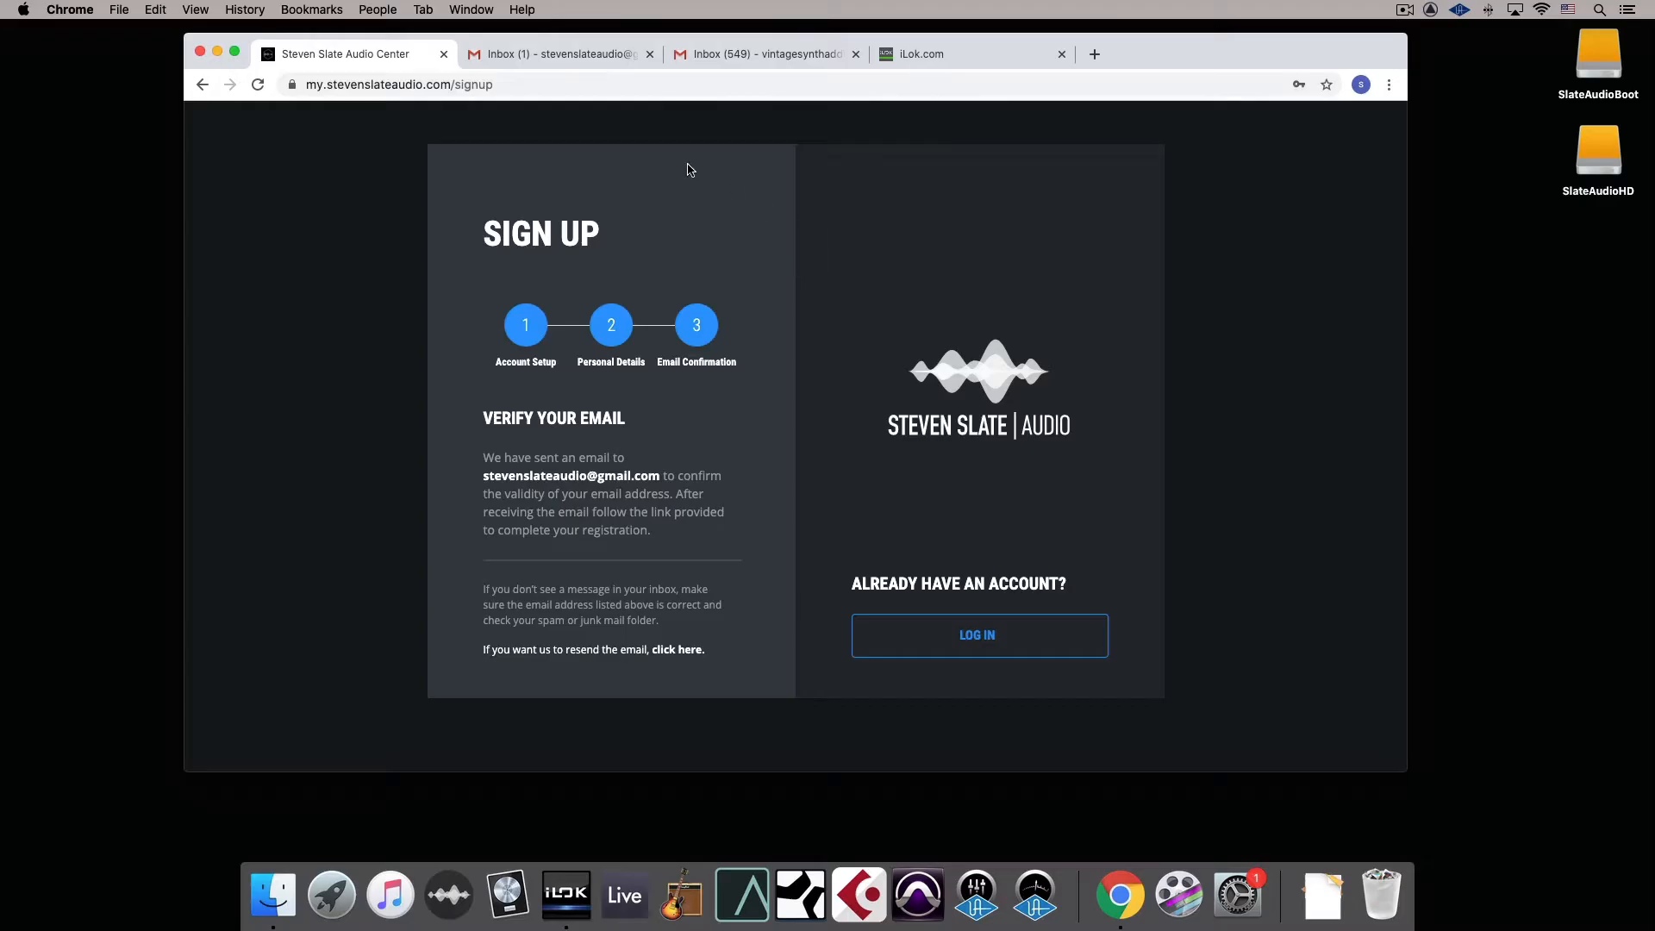
Open the Account Verification email in Gmail and verify the new account through its link
left_click(552, 56)
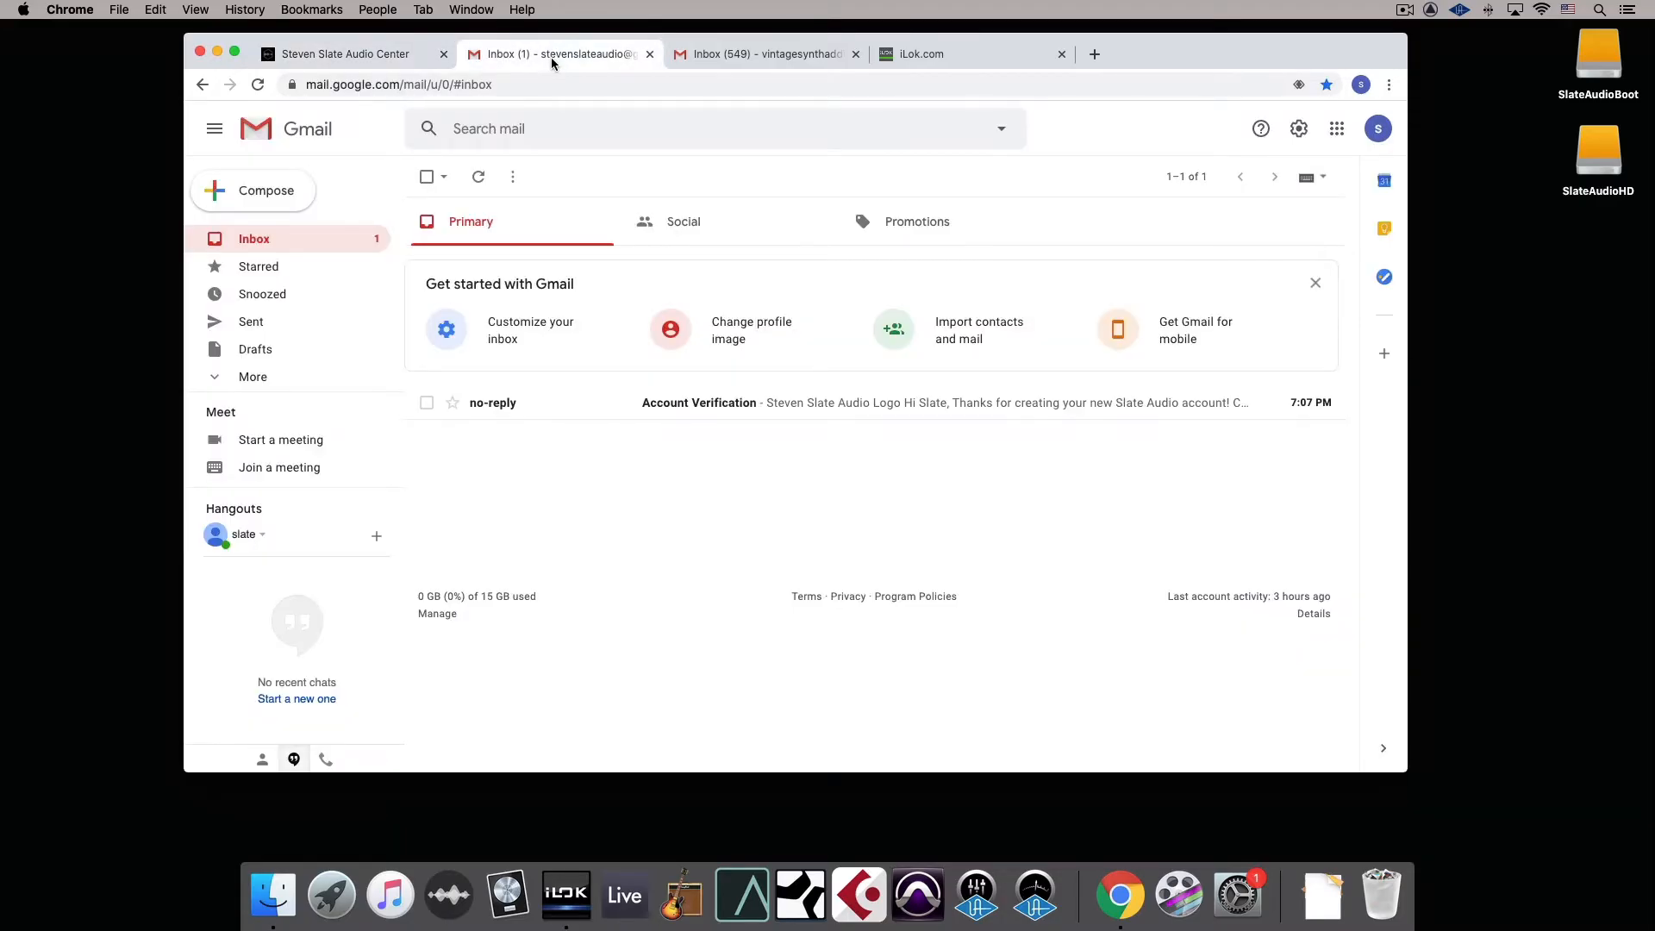
left_click(590, 416)
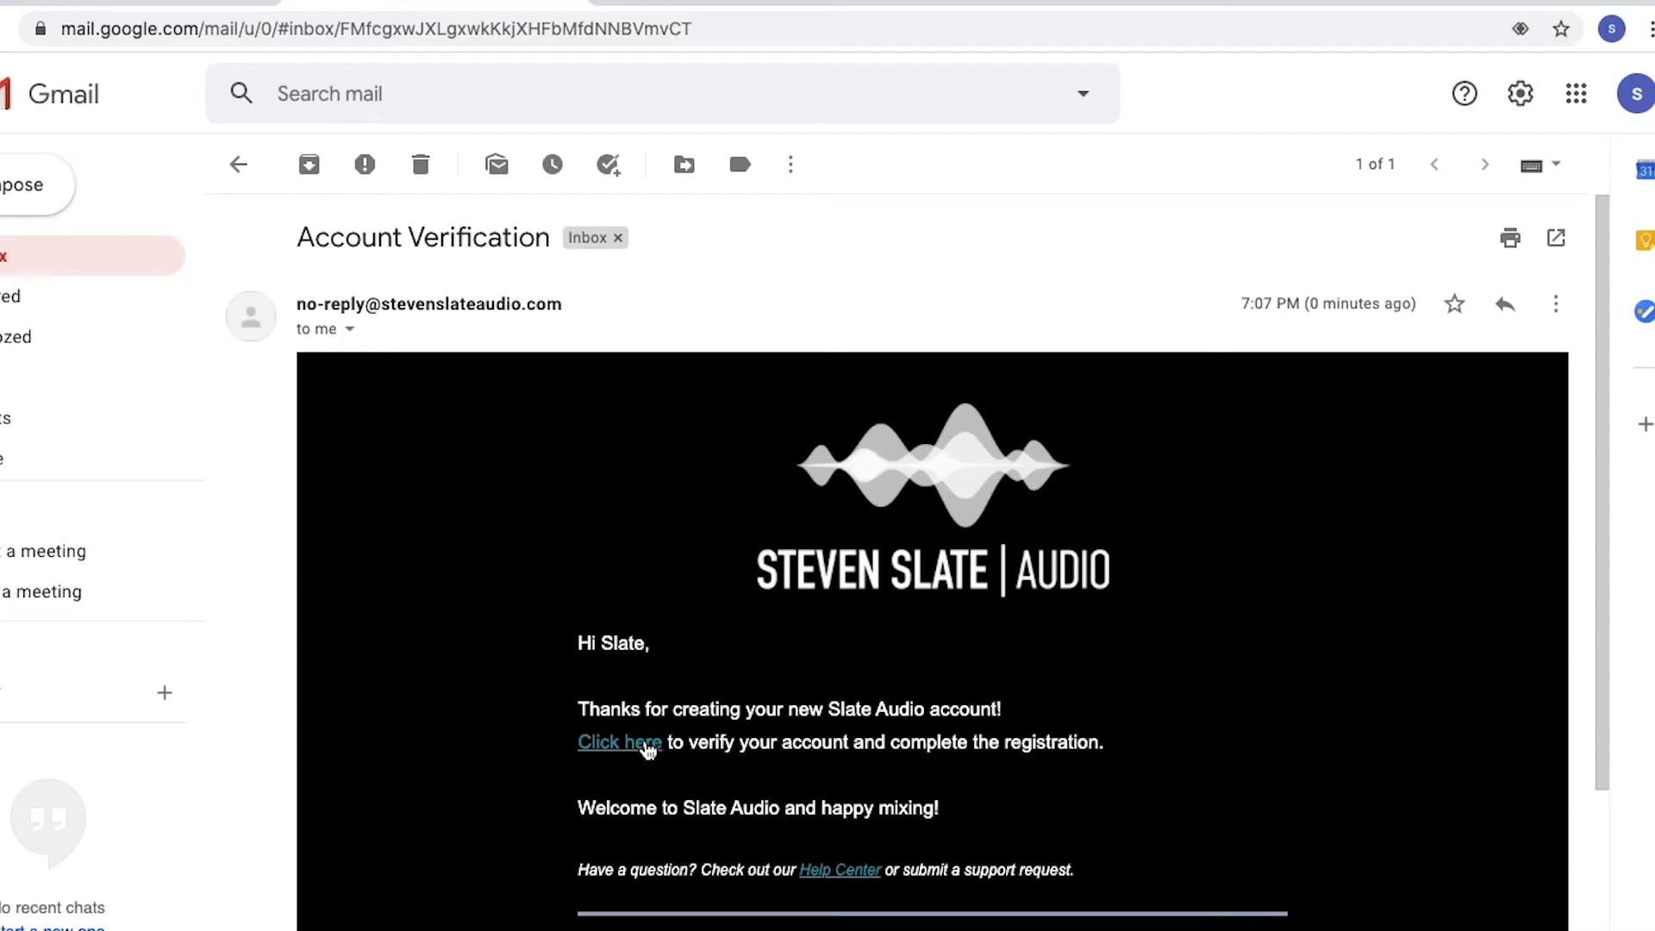
left_click(647, 747)
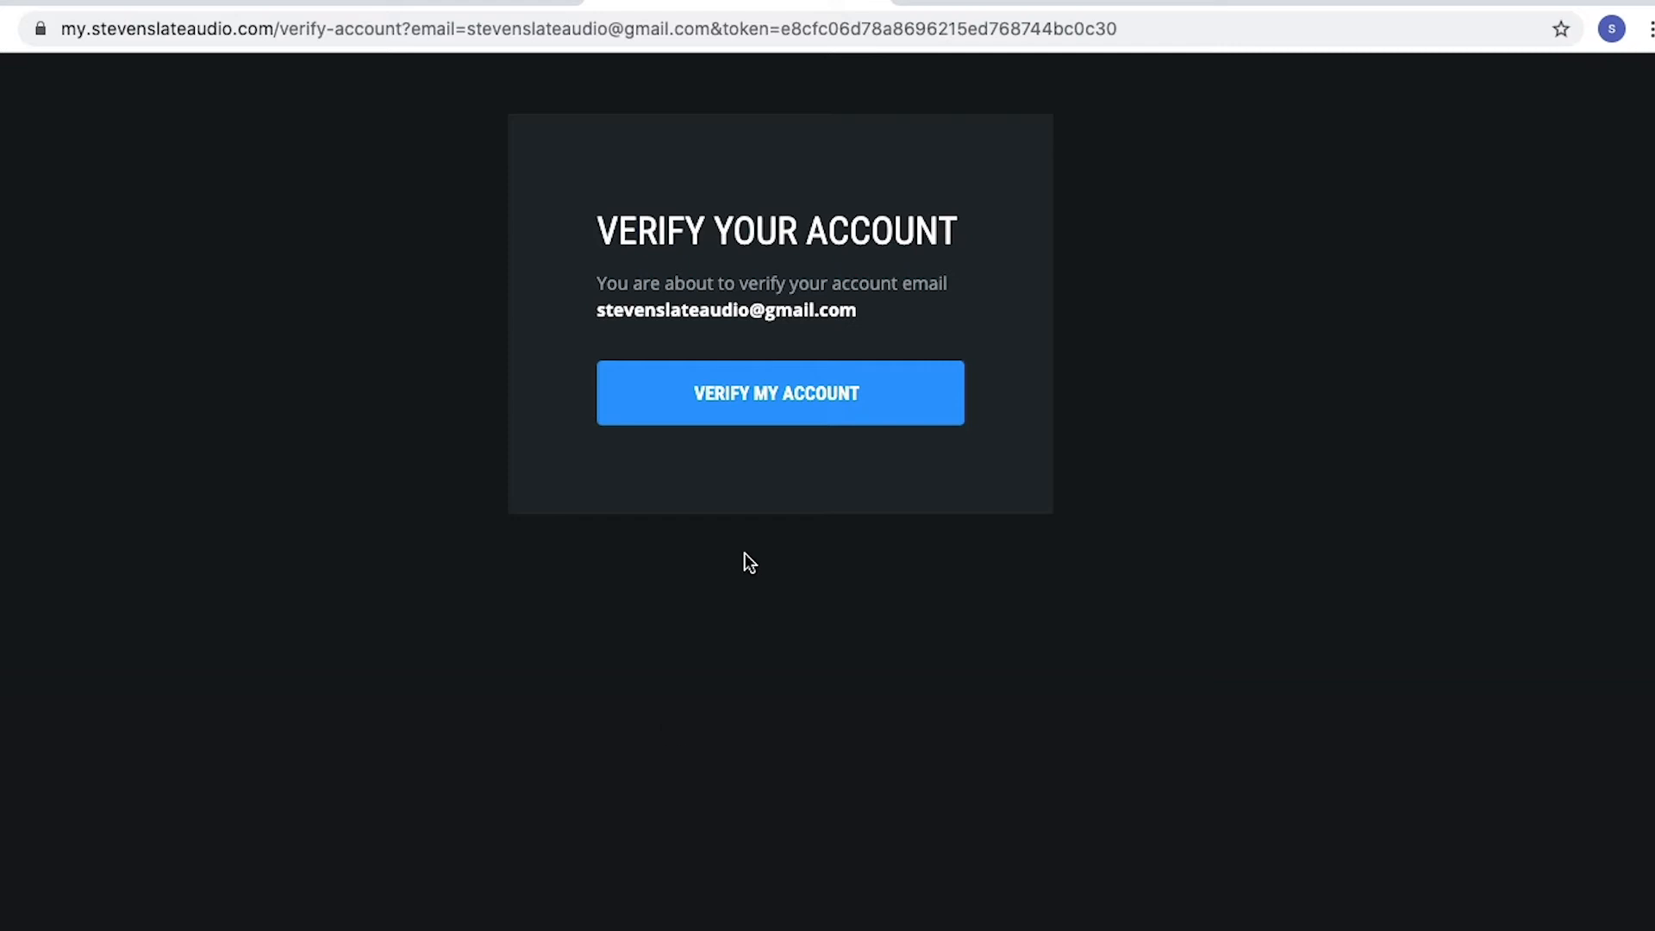
left_click(737, 394)
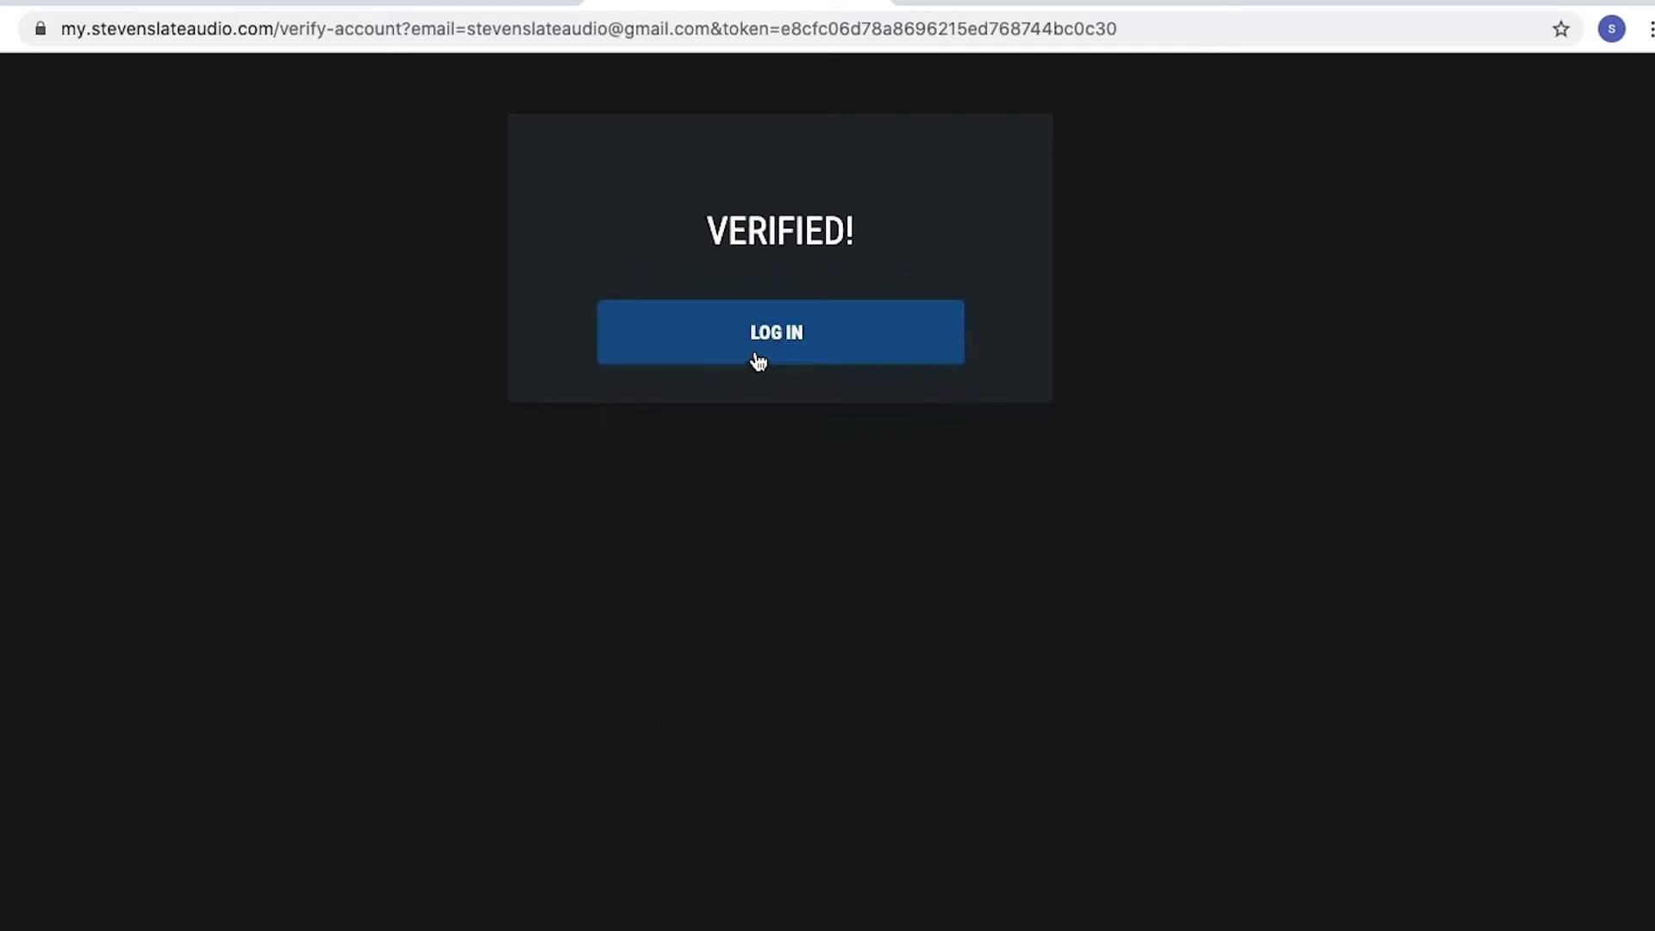
Log in to the verified account with the saved credentials and dismiss the tip about store-purchased products
left_click(757, 361)
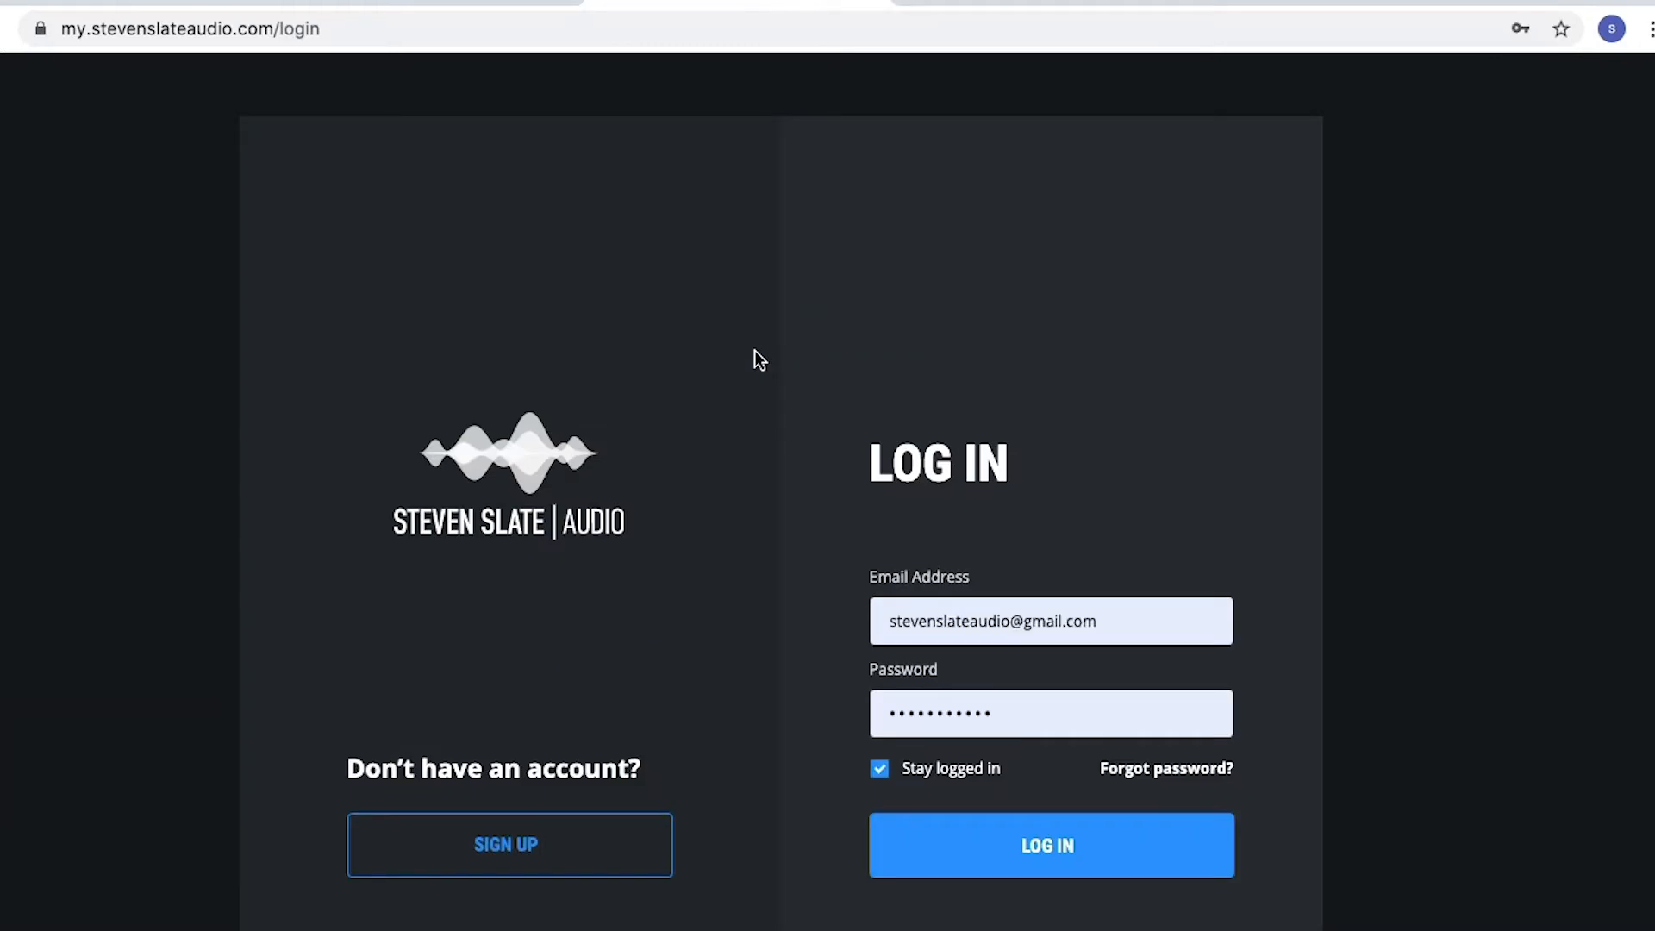
left_click(1054, 844)
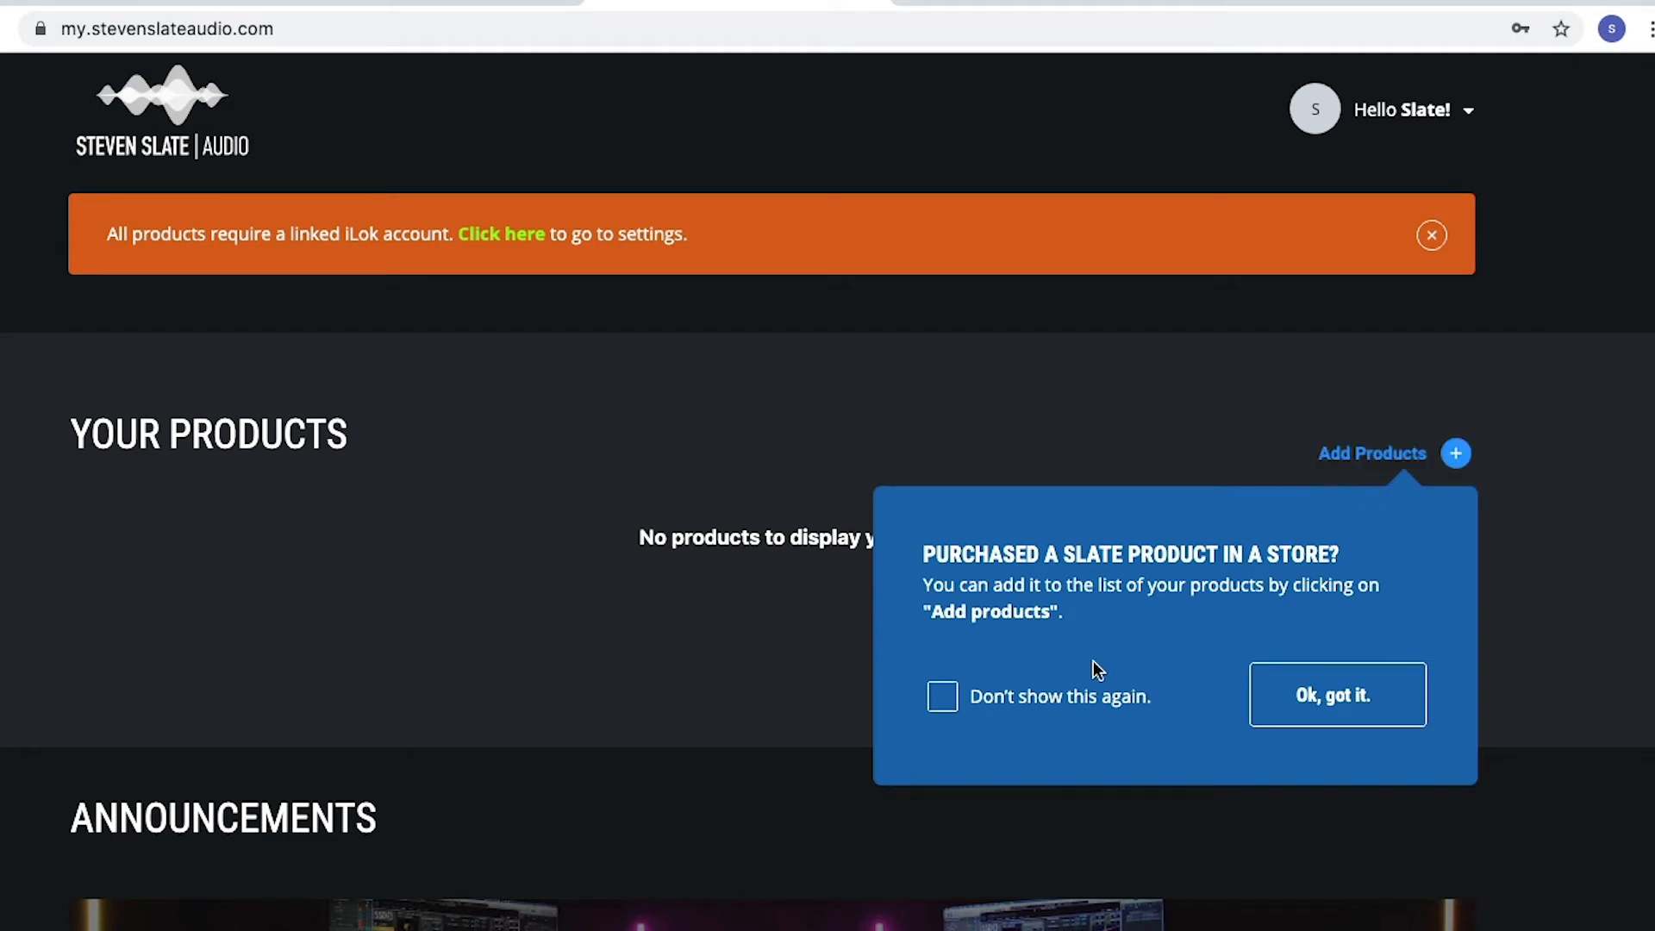
left_click(1111, 703)
left_click(1300, 698)
Open the iLok account settings, enter the iLok account user ID, and submit it for verification
left_click(514, 246)
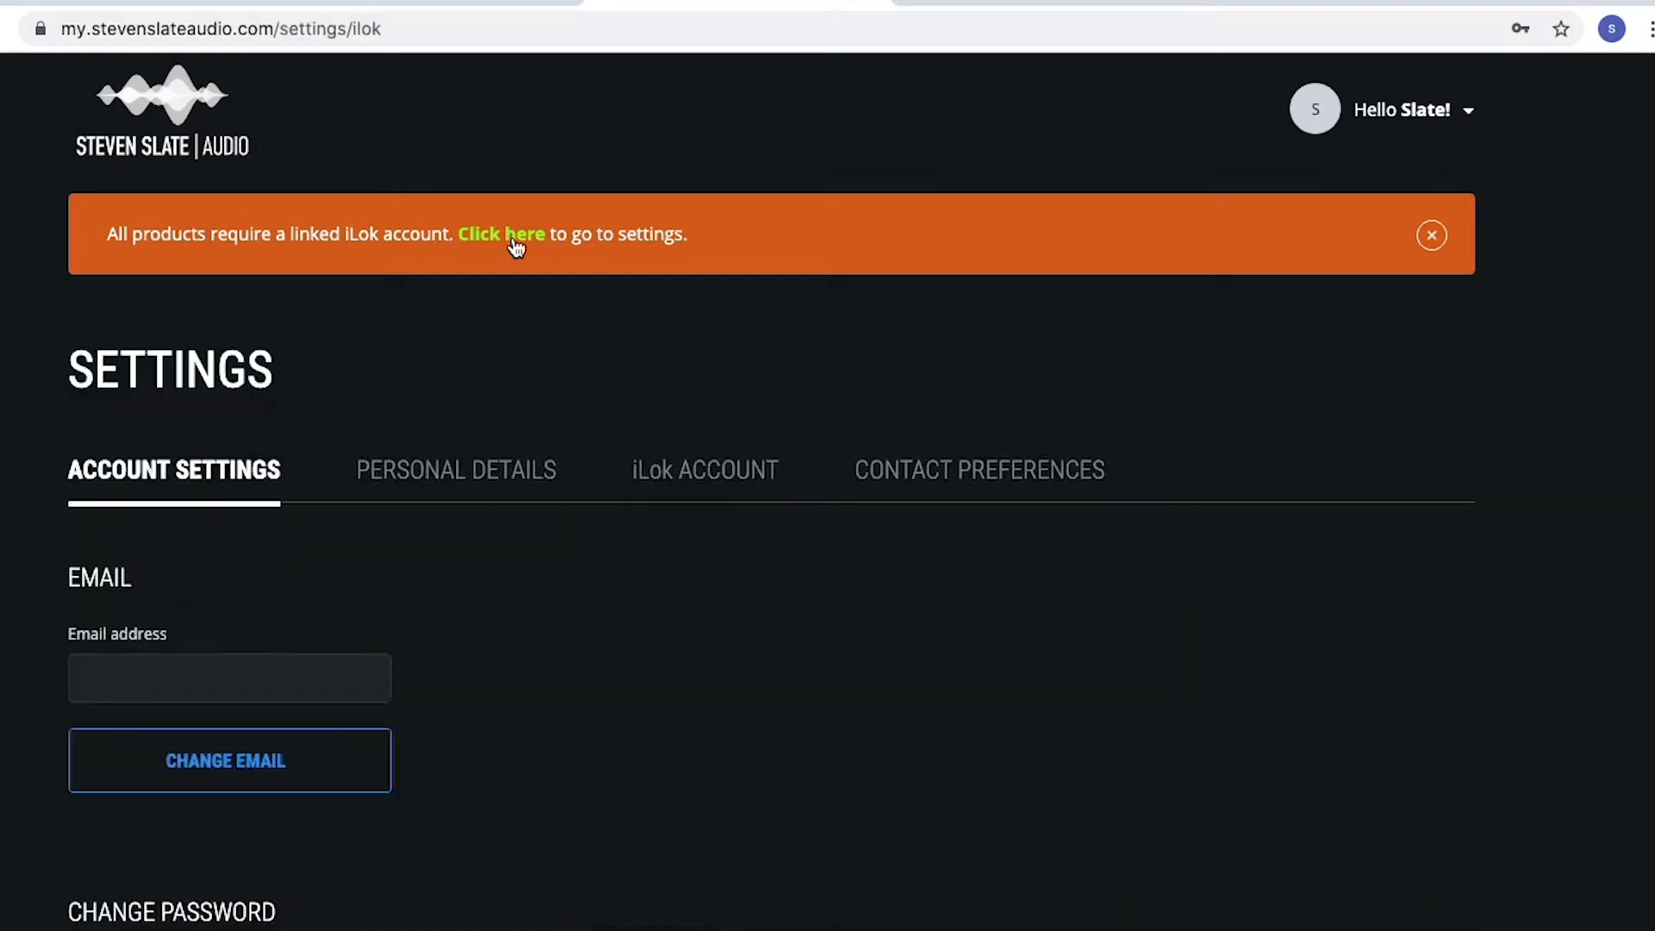
left_click(271, 635)
type("nyfe")
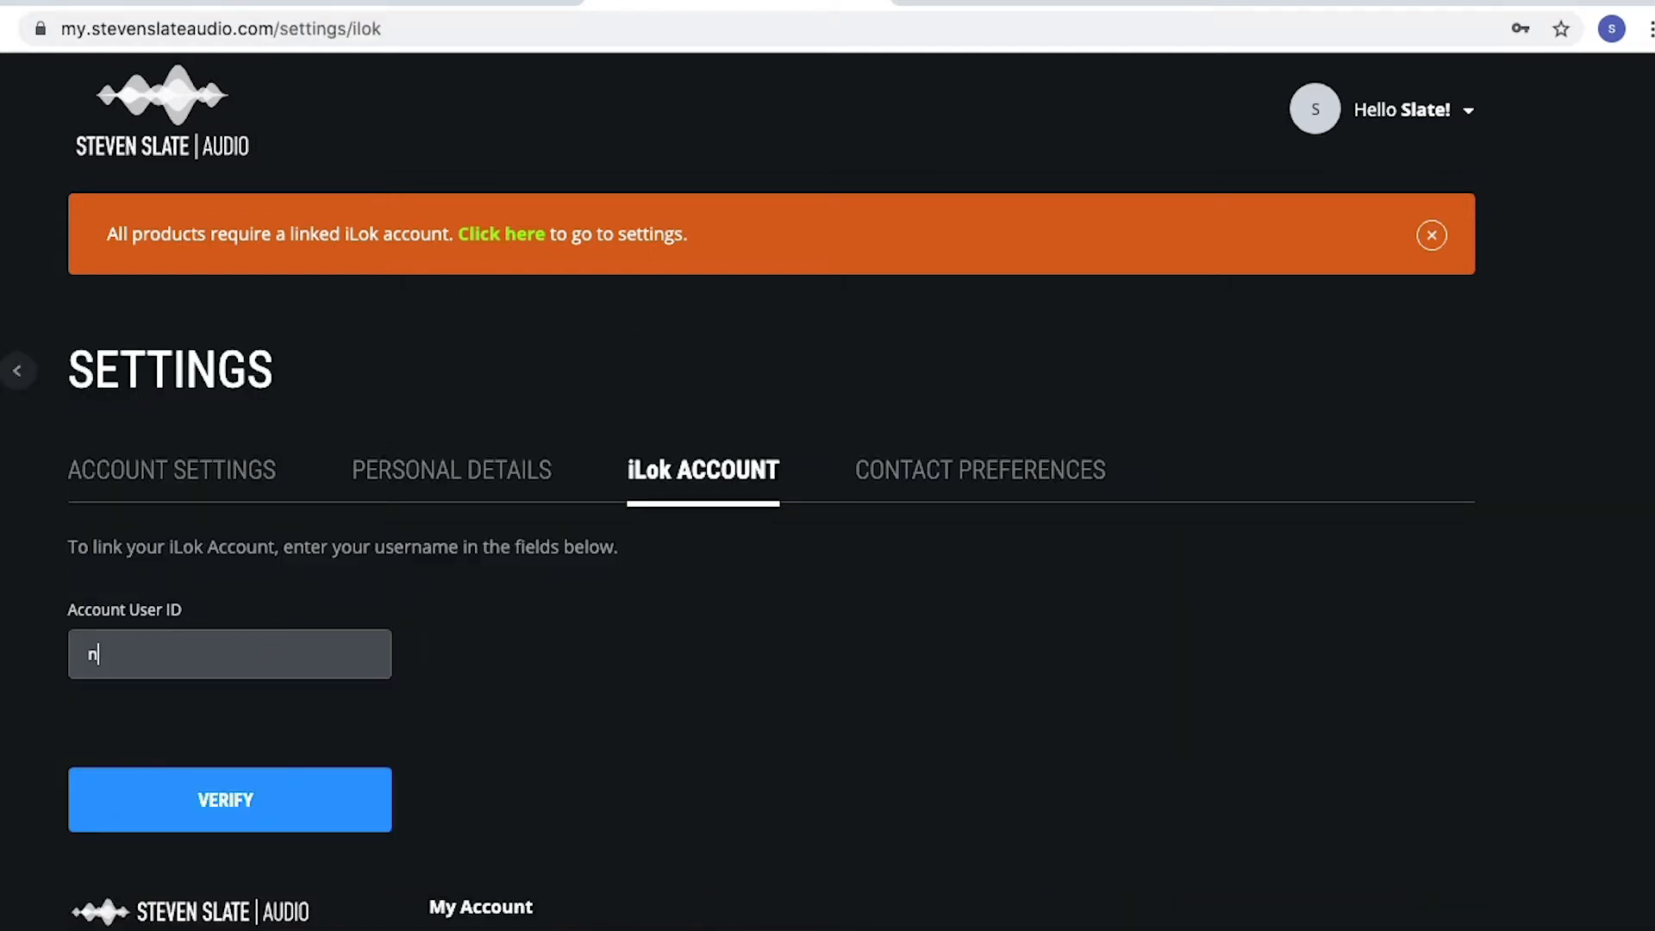
left_click(297, 810)
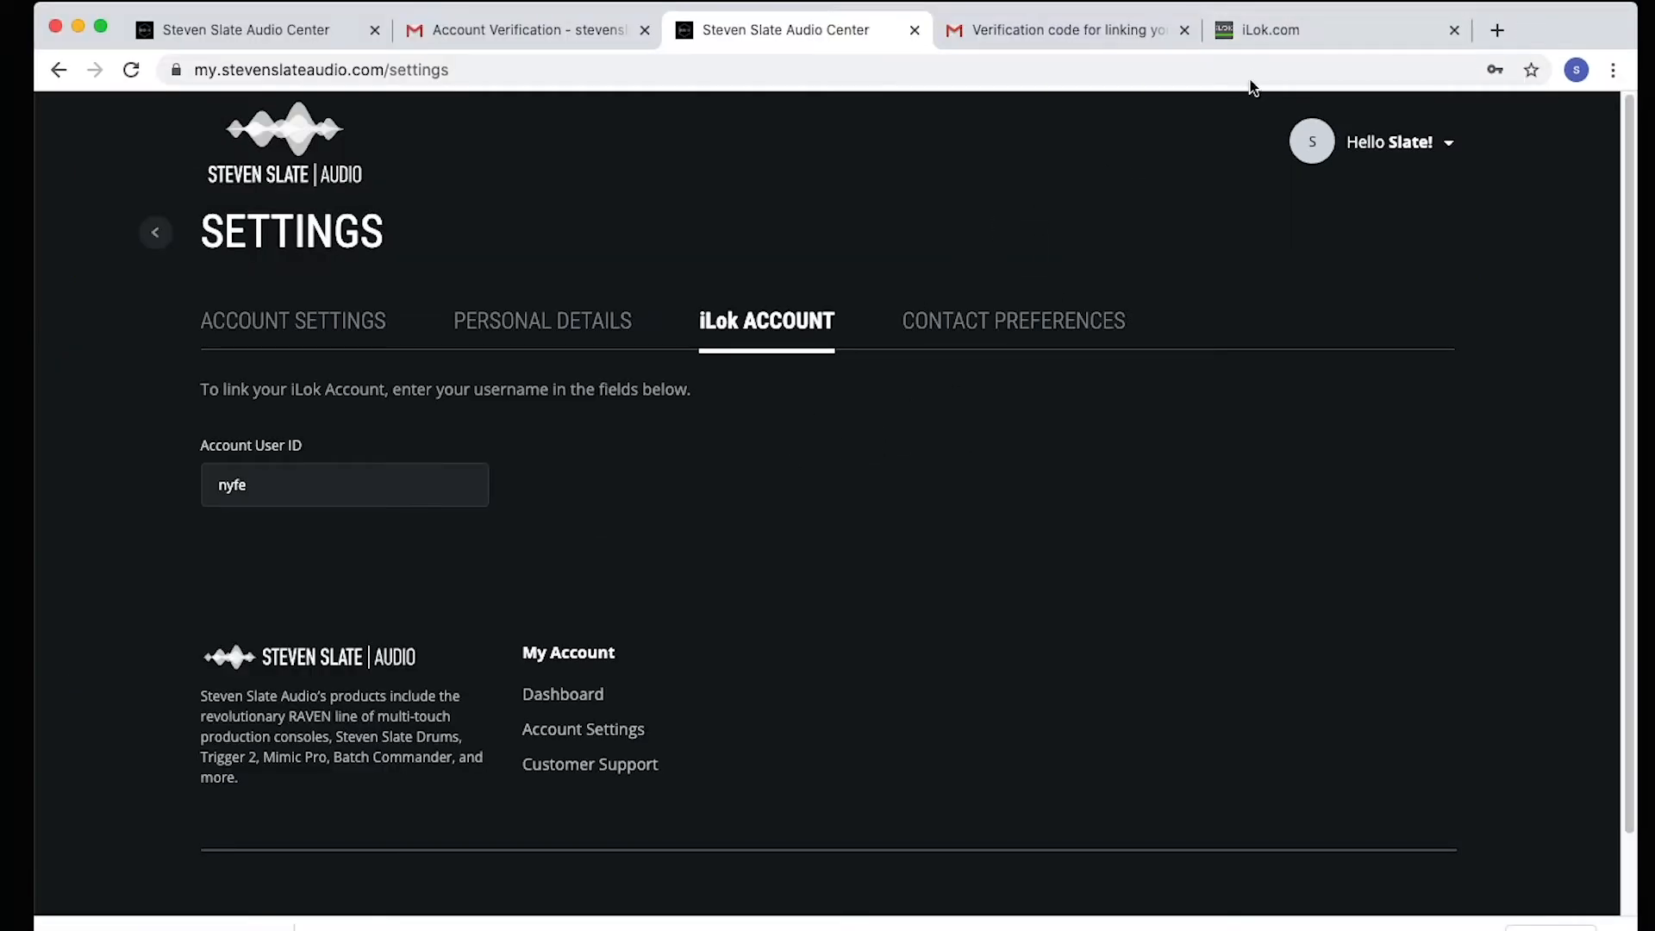
Switch to the iLok website and open the creation of a free account
left_click(1272, 26)
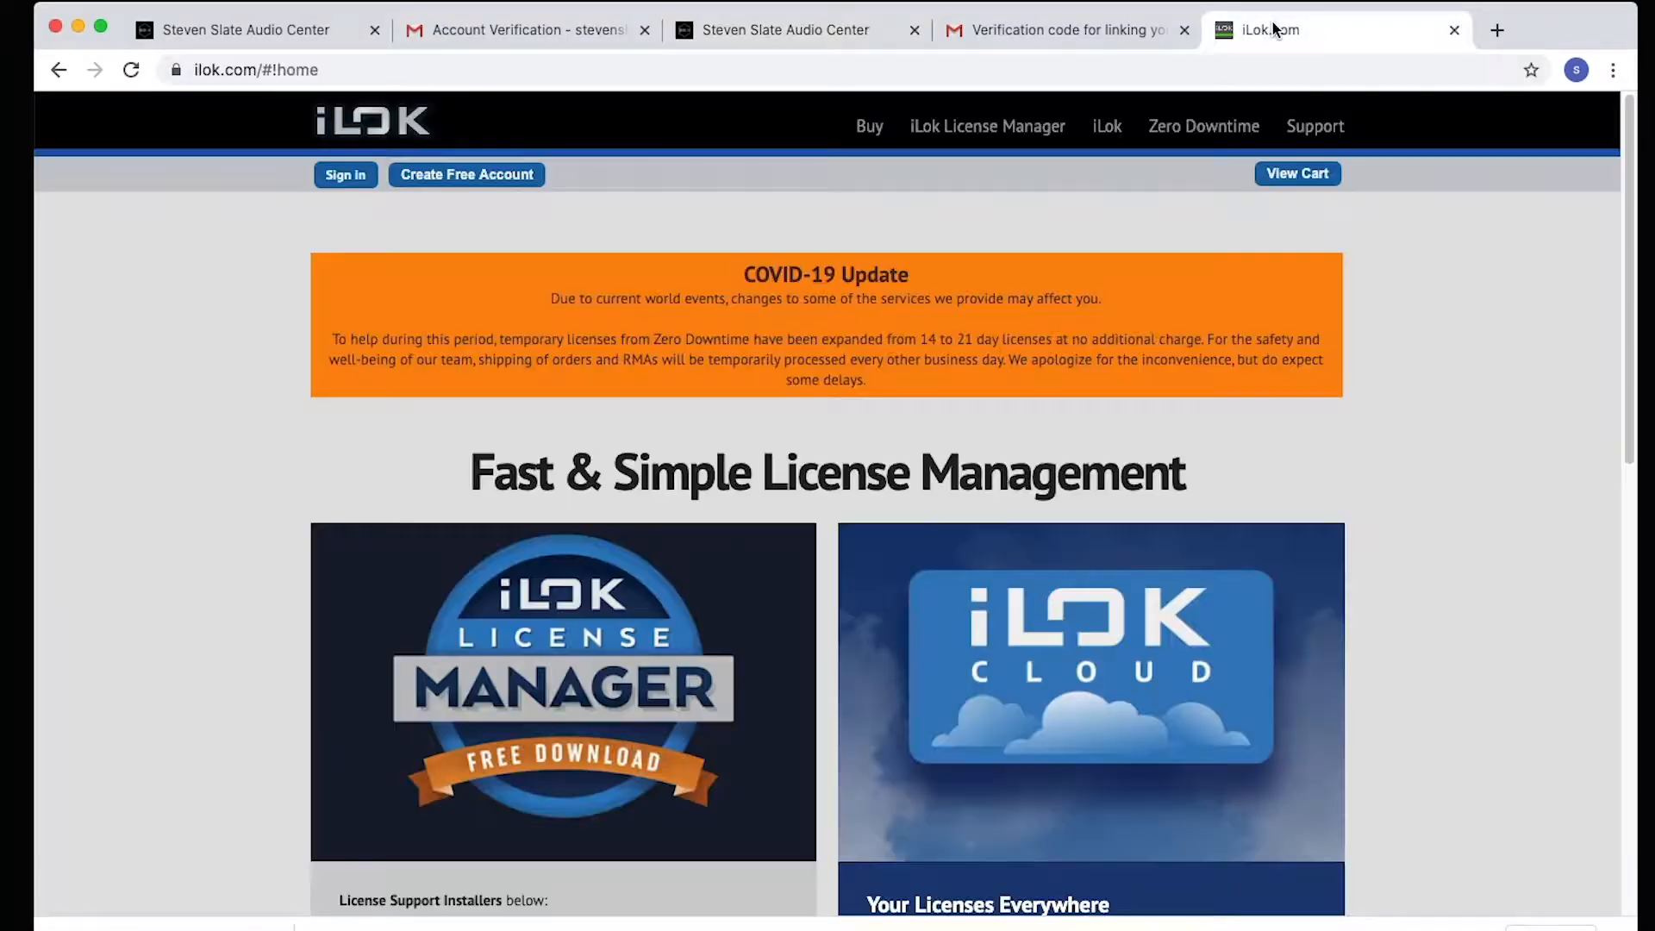
left_click(480, 181)
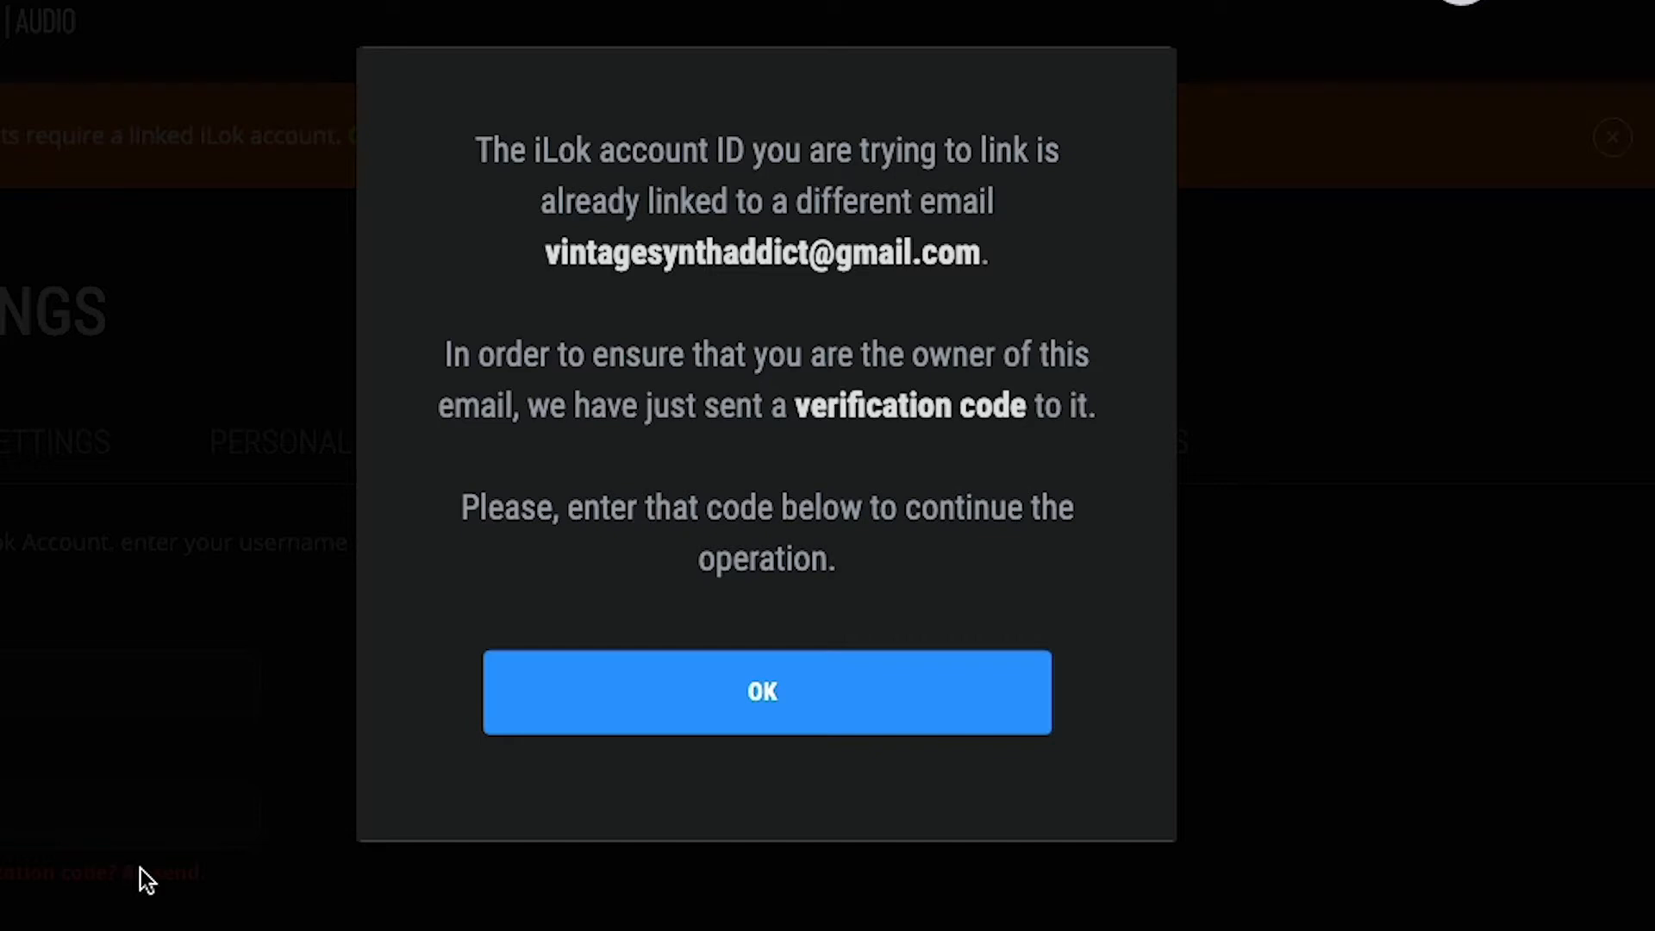
Dismiss the linking notice, open the iLok verification code email in the other Gmail inbox, and copy the code
left_click(665, 732)
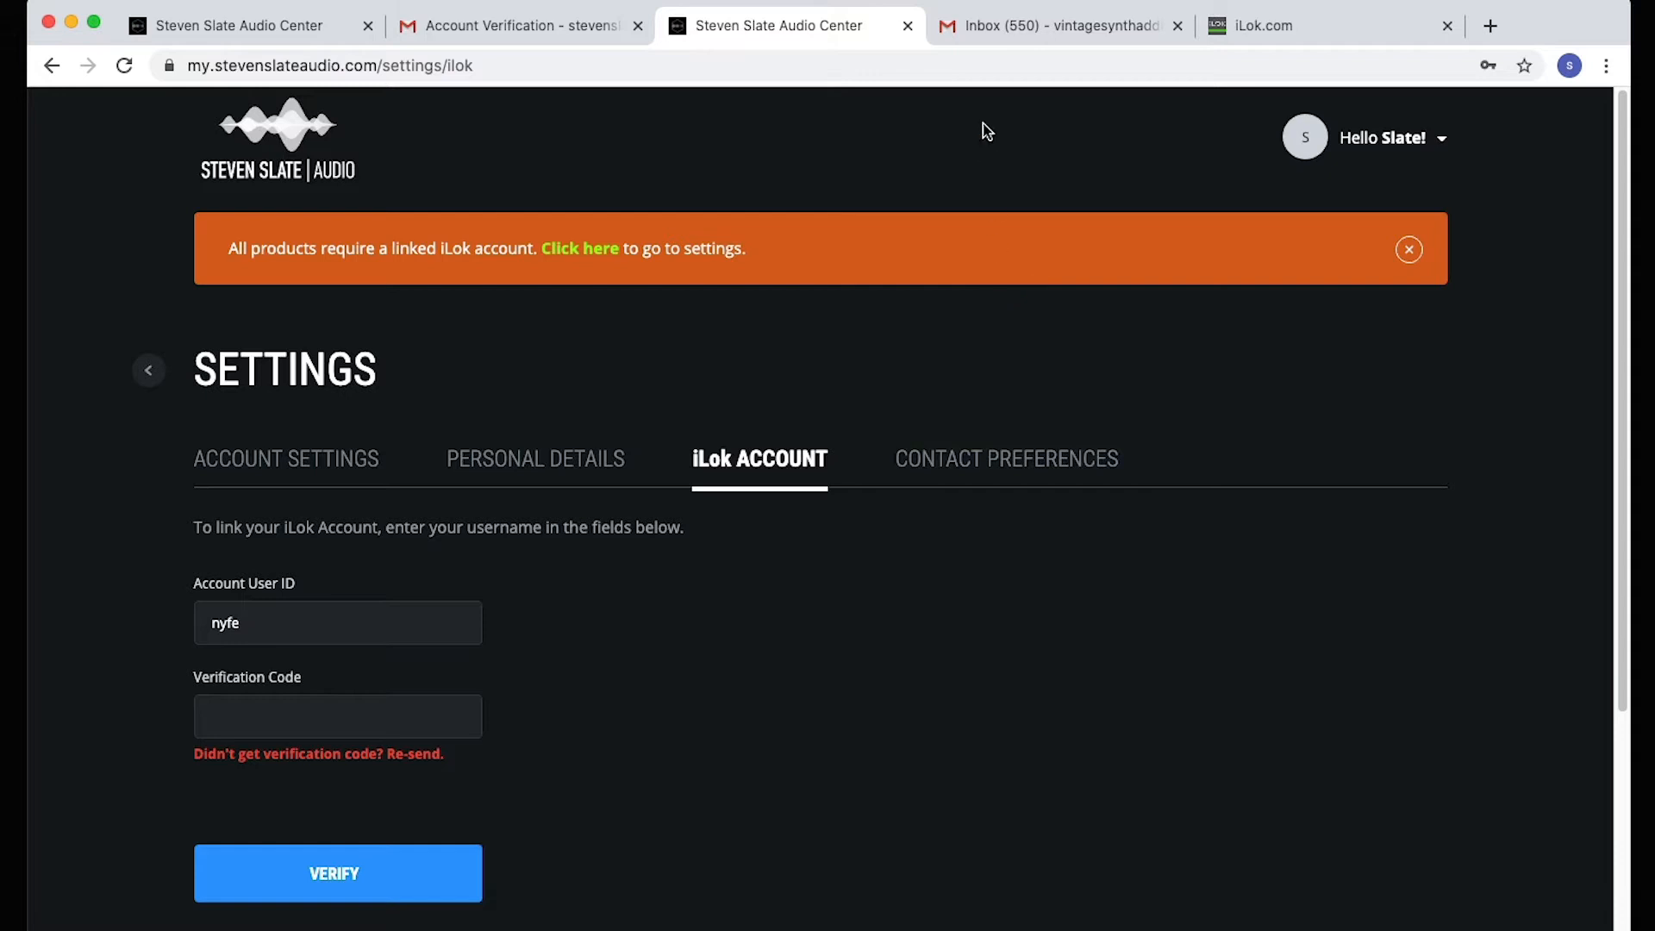
left_click(981, 37)
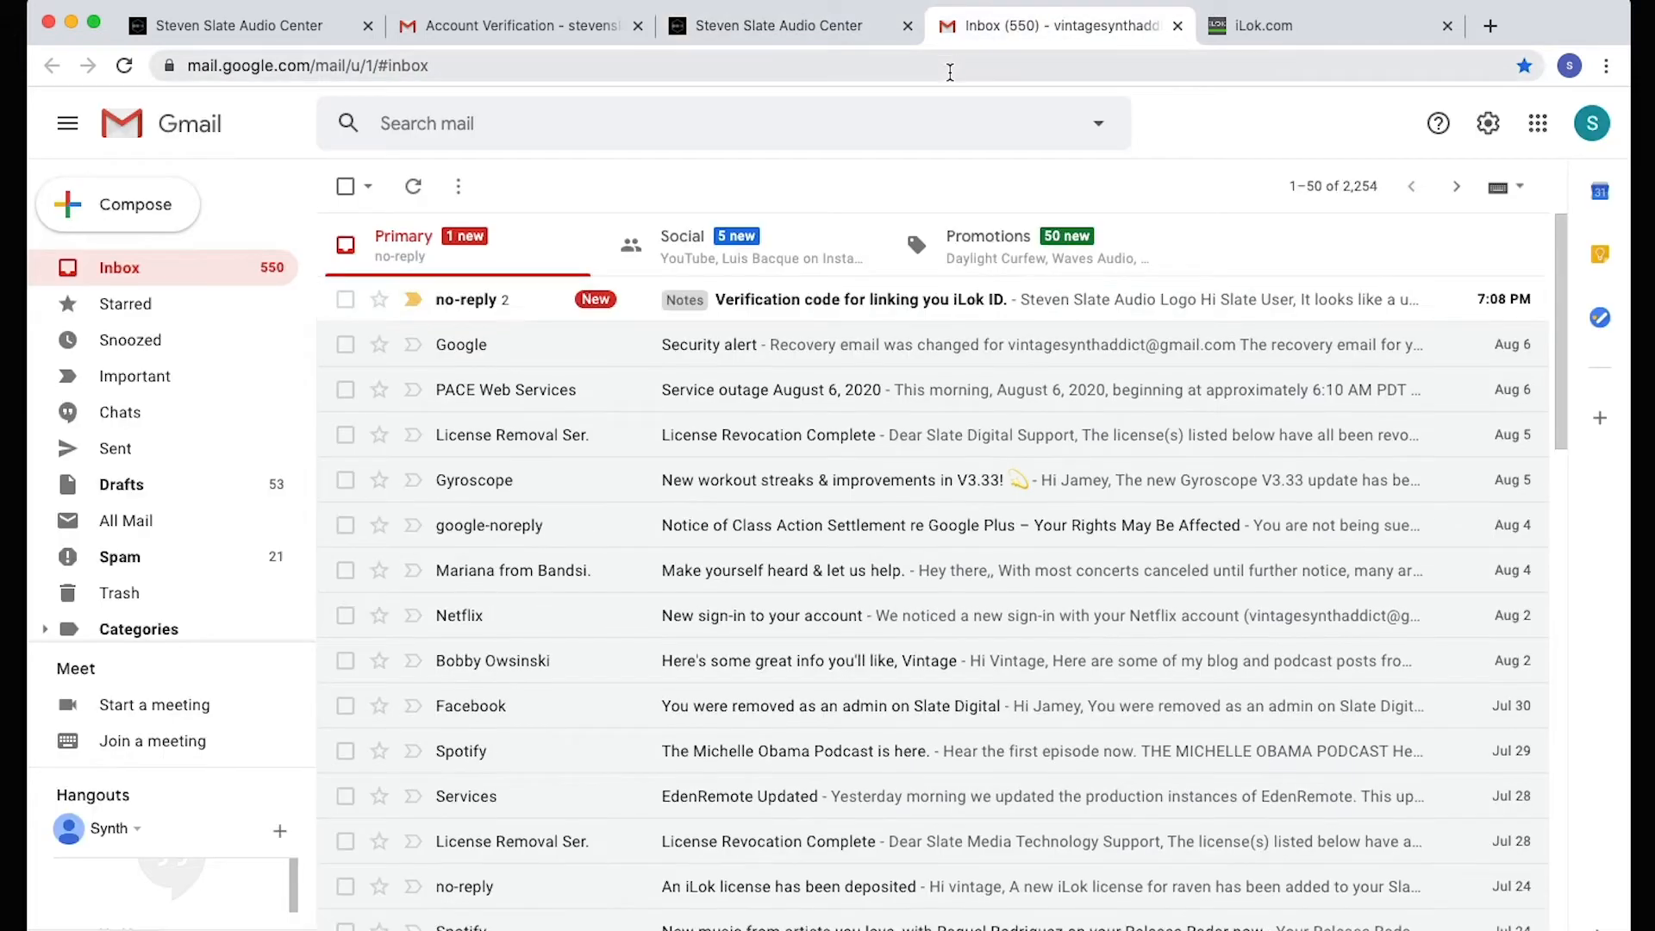
left_click(880, 299)
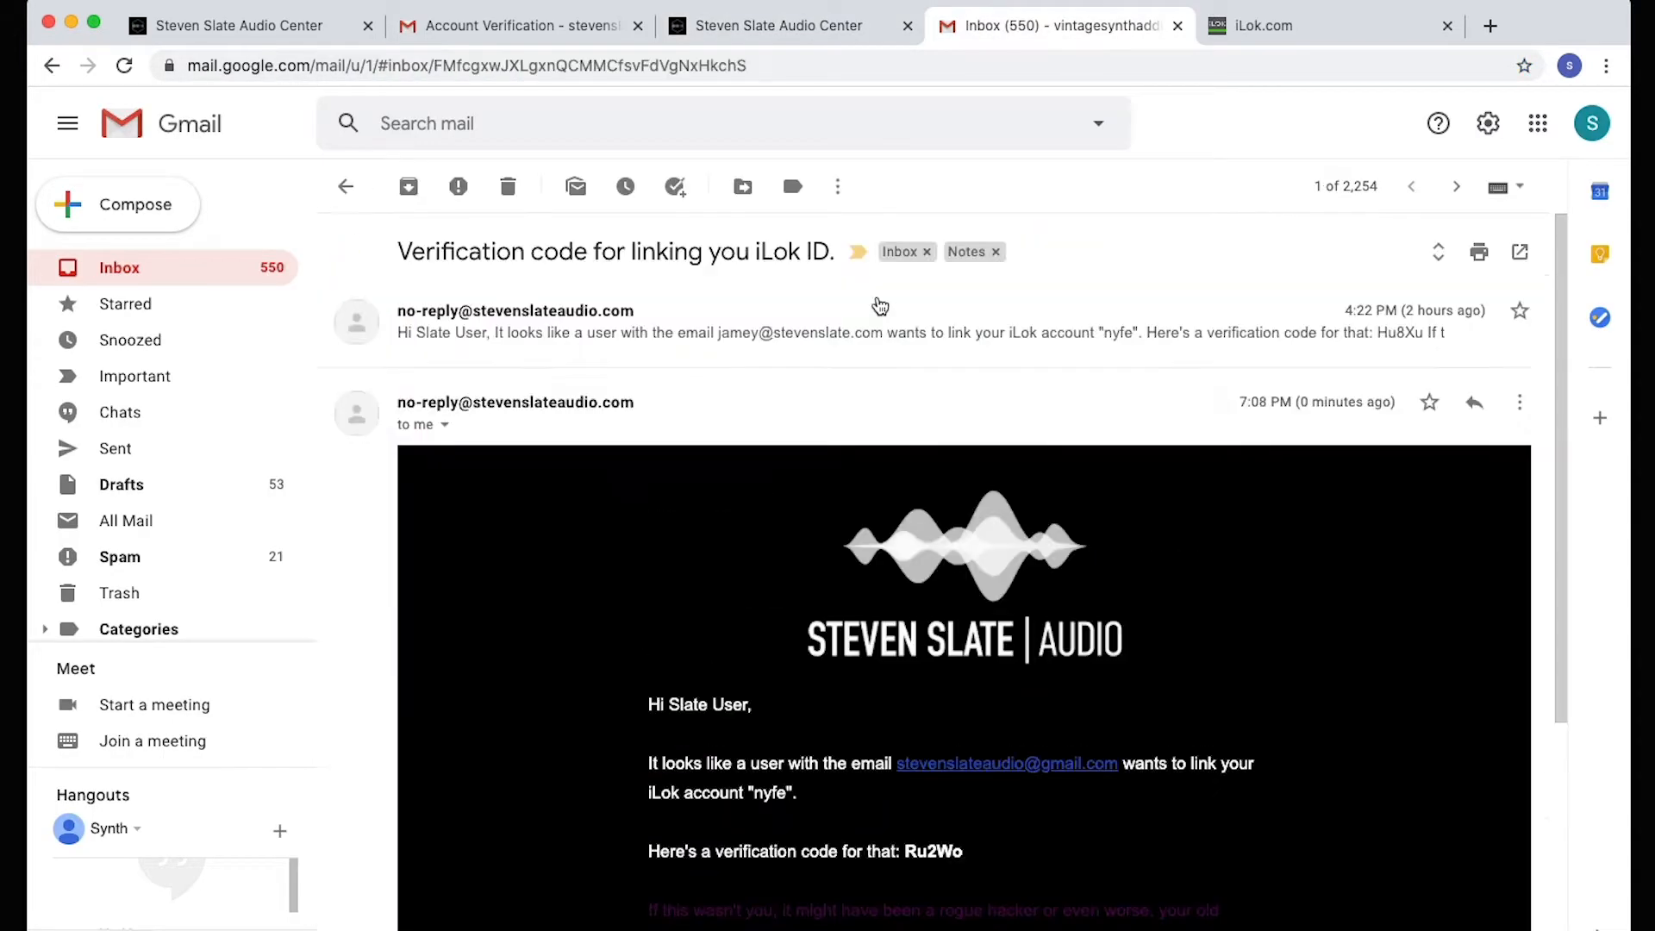
scroll(889, 507, "down", 5)
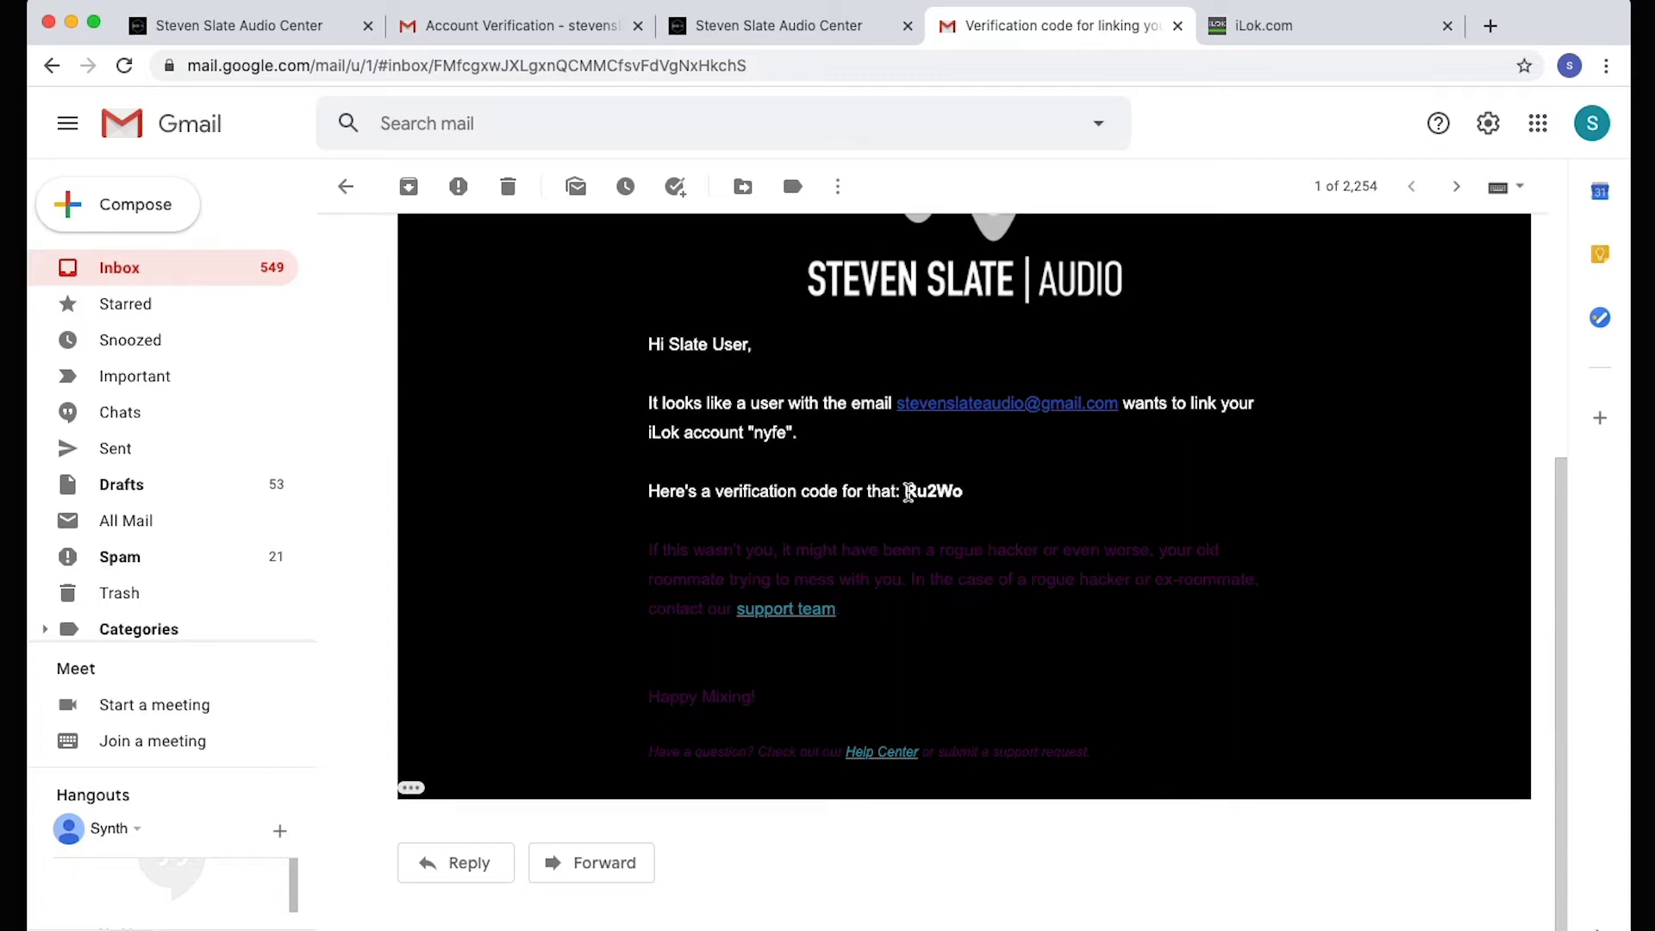
left_click_drag(907, 492, 965, 492)
key("super+c")
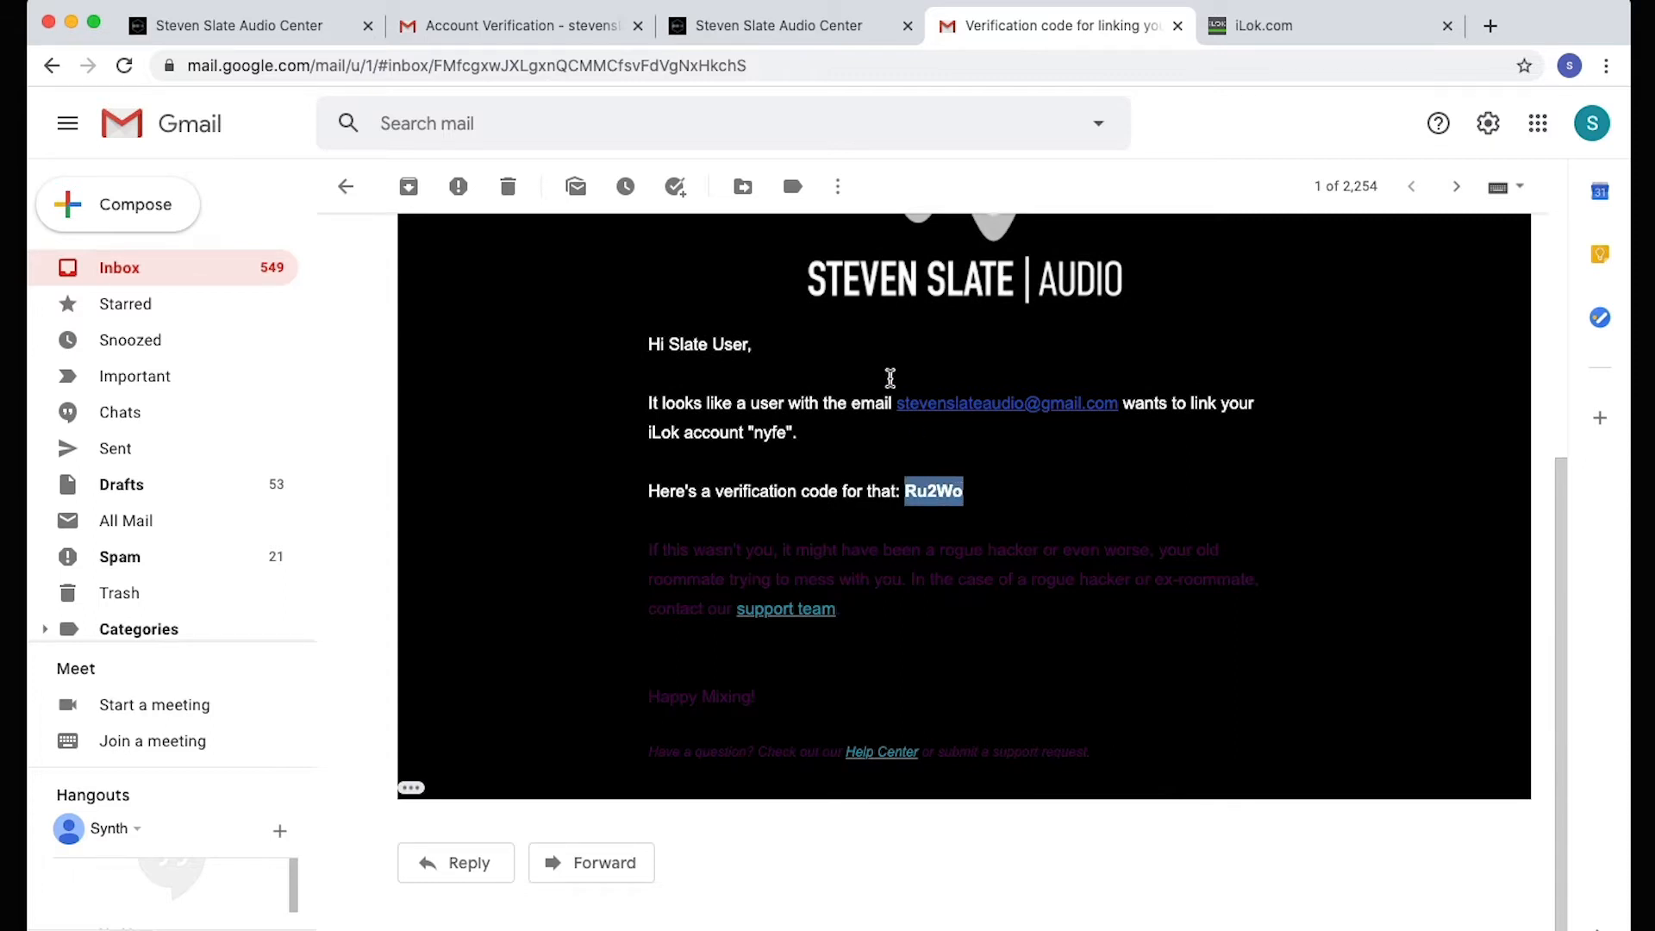
Paste the verification code into the iLok account settings and verify it to link the iLok account
left_click(776, 25)
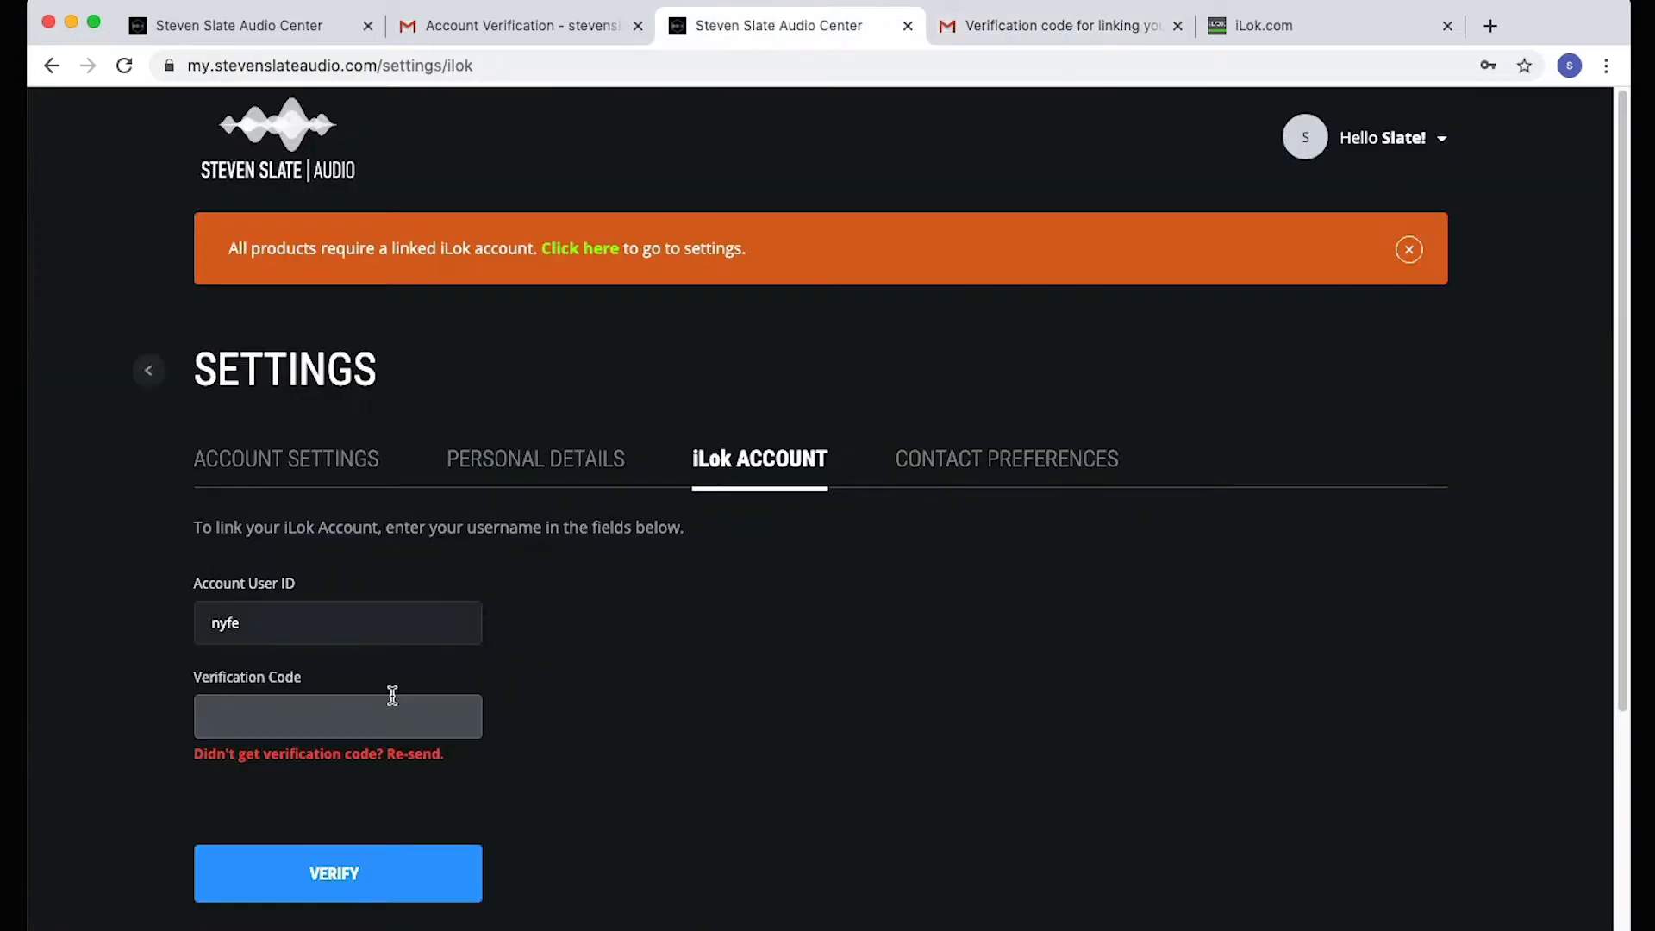
left_click(361, 711)
key("super+v")
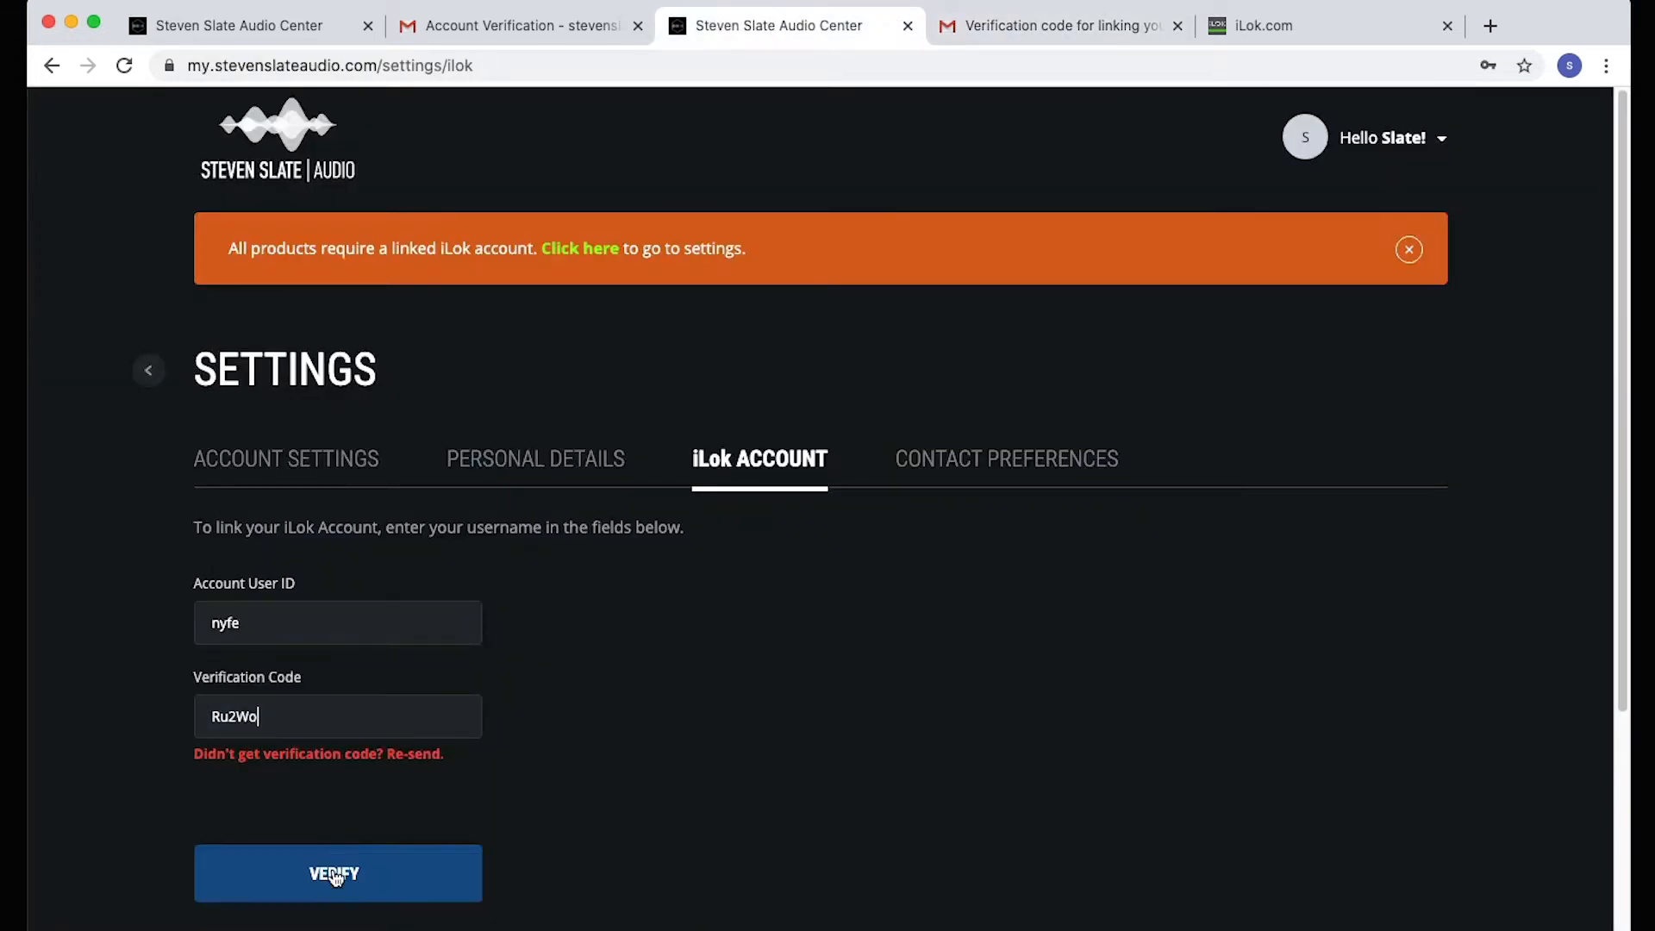
left_click(333, 879)
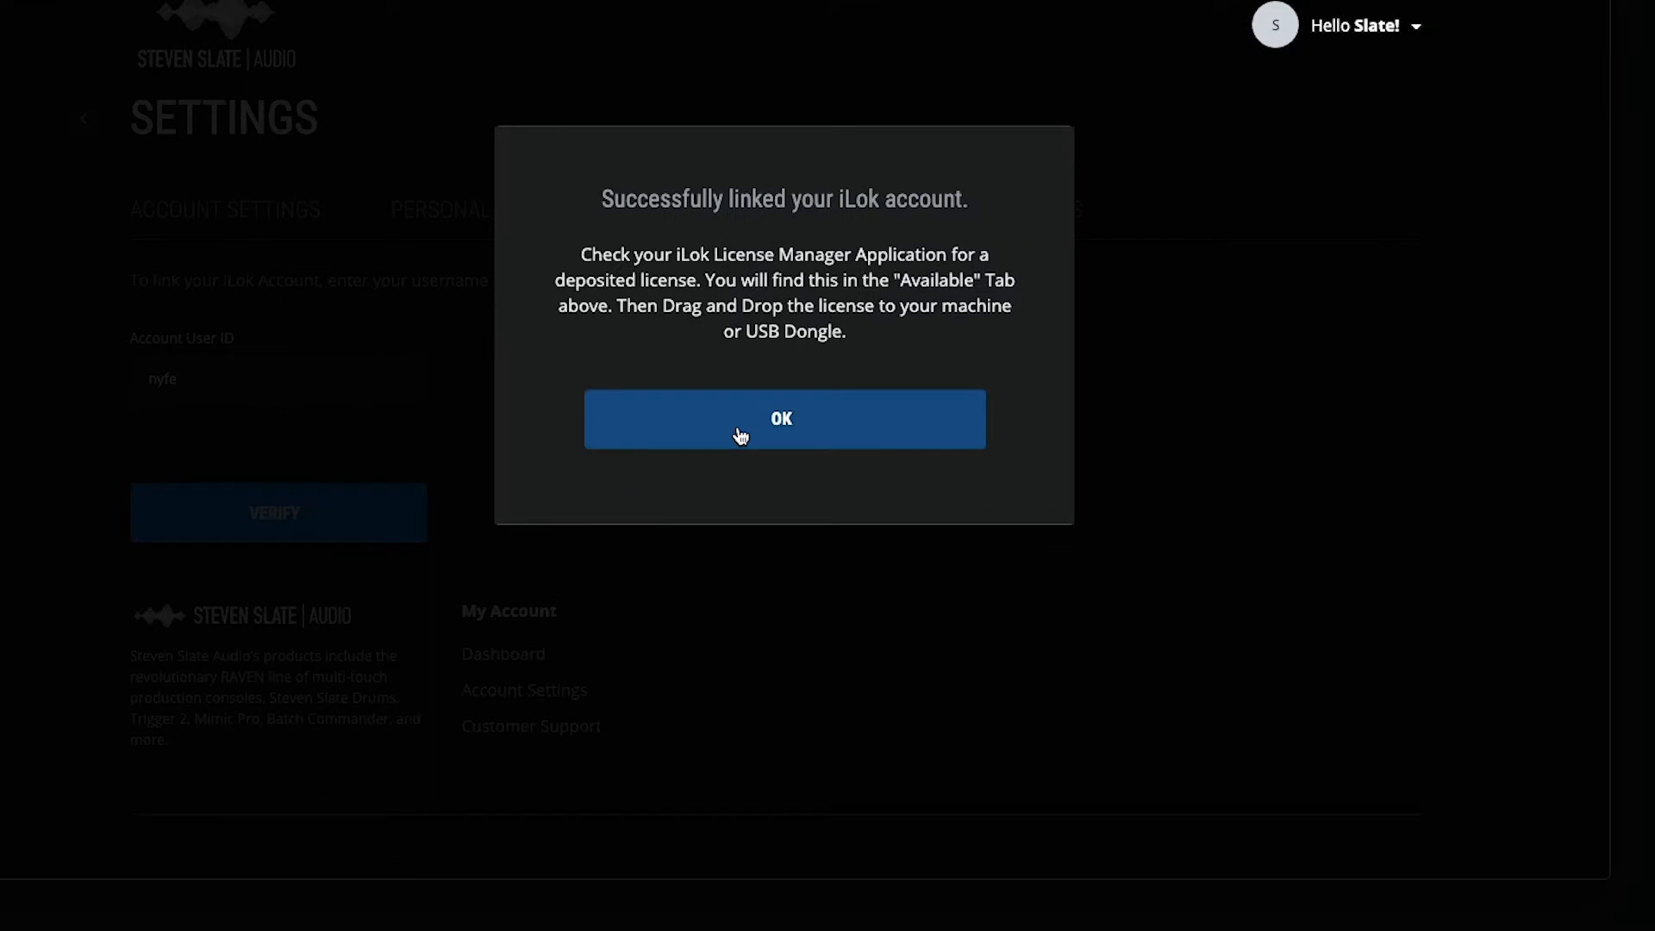
left_click(740, 436)
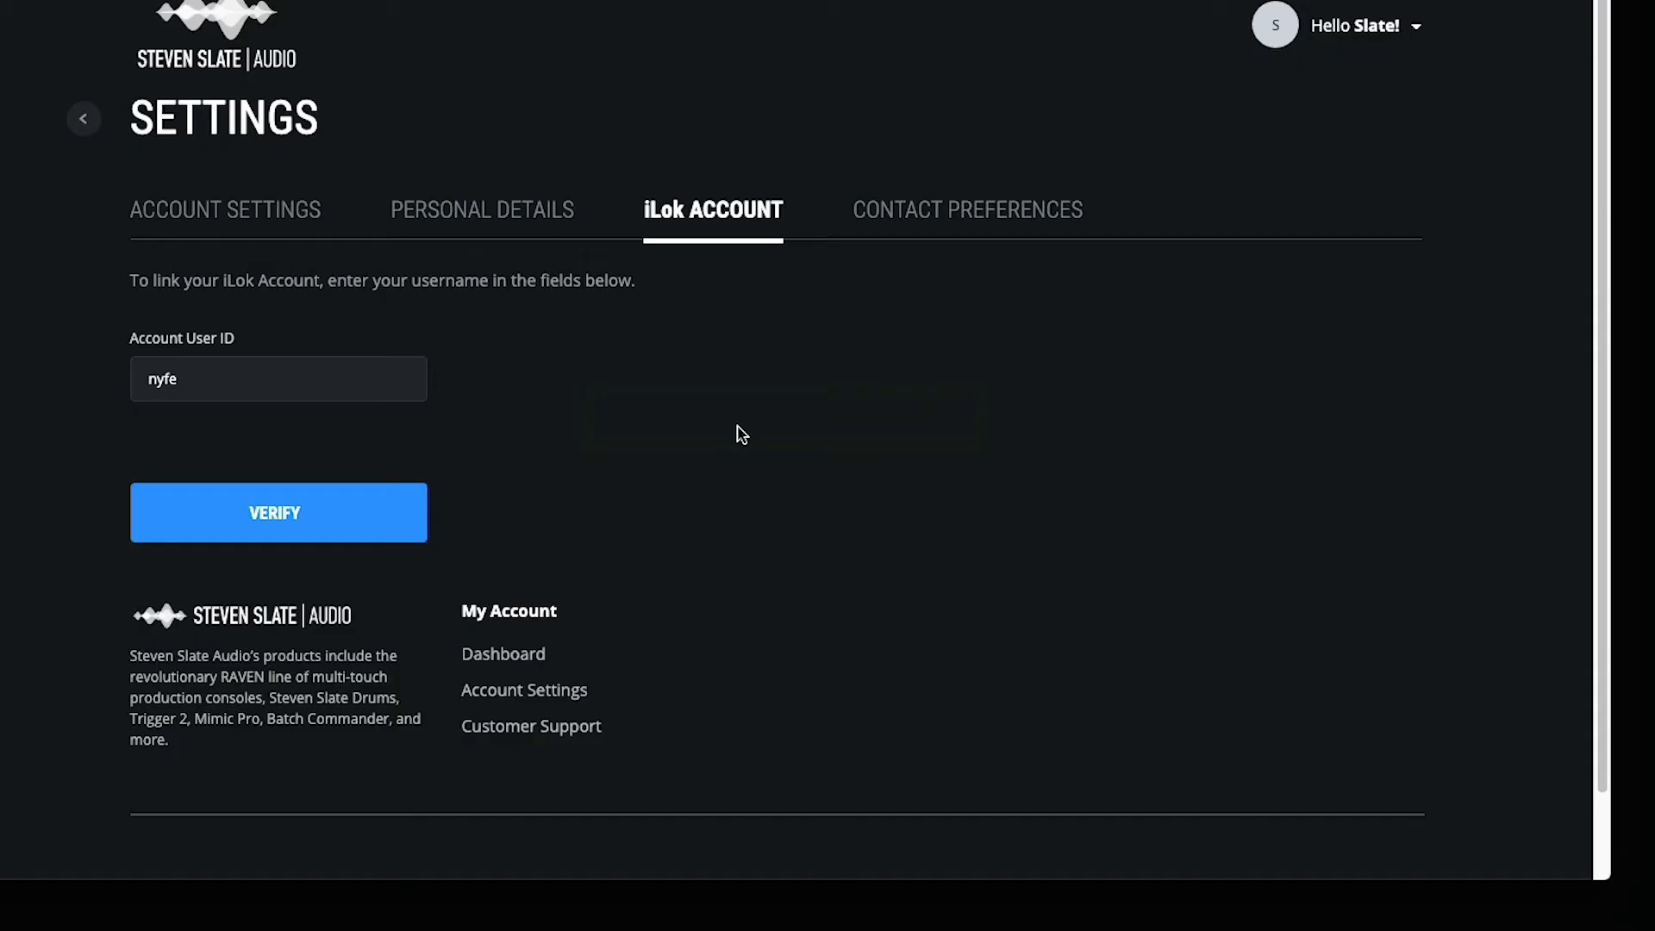
Add the purchased RAVEN to the product list with its passcode, choosing Pro Tools as the DAW for the license
left_click(84, 121)
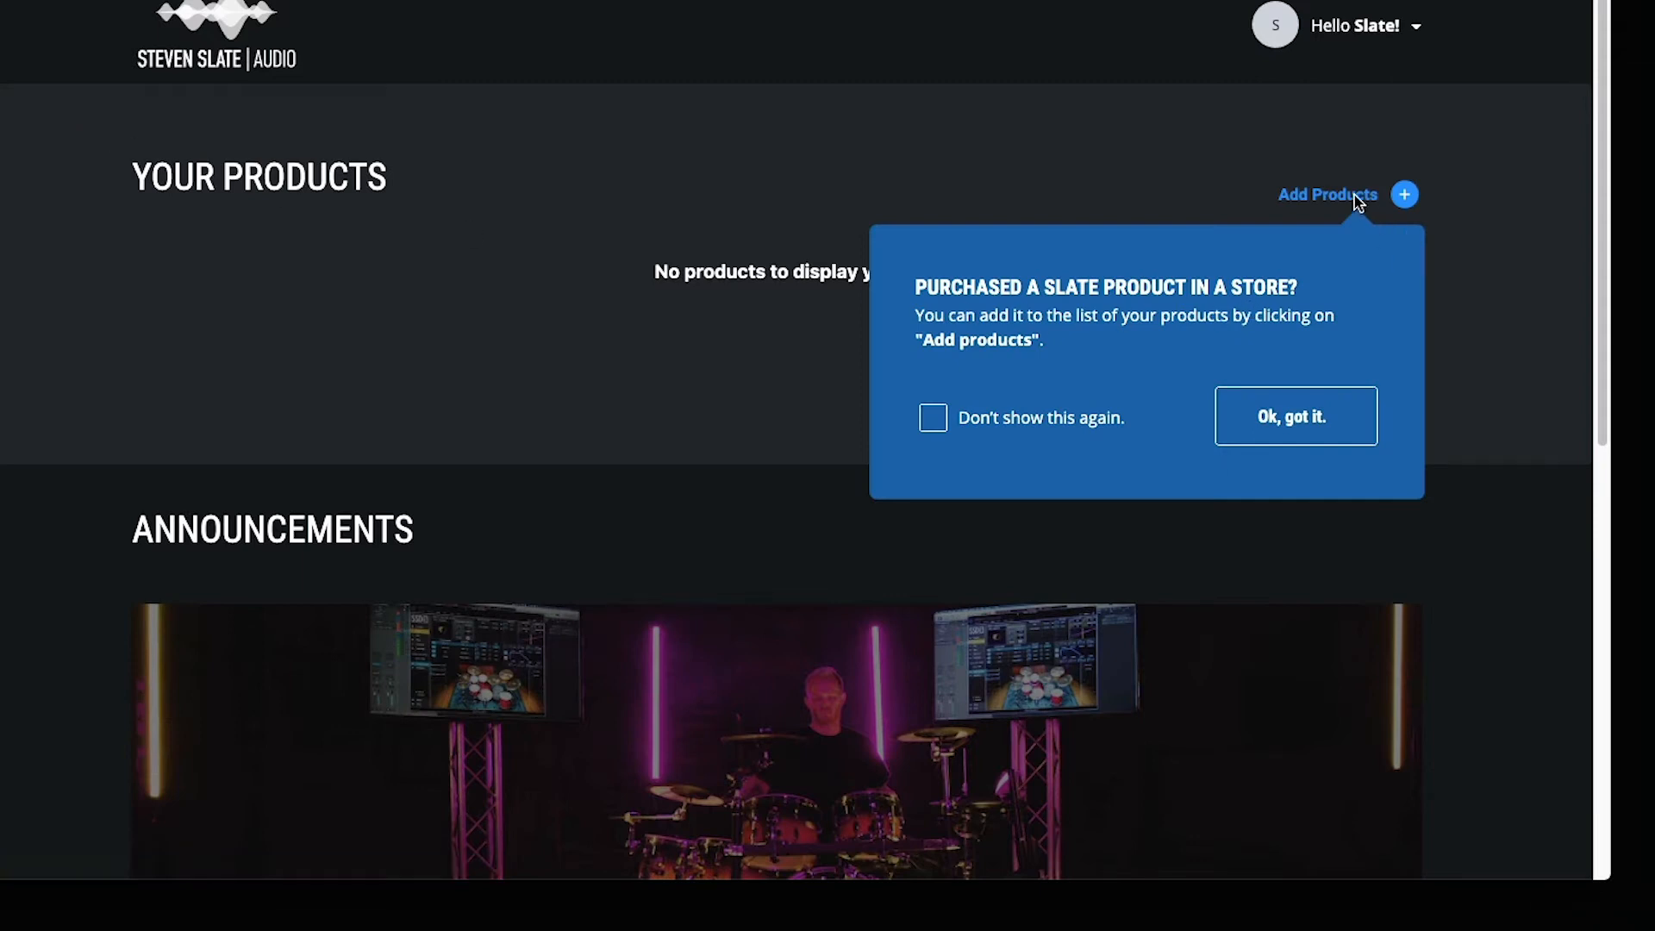
left_click(1405, 193)
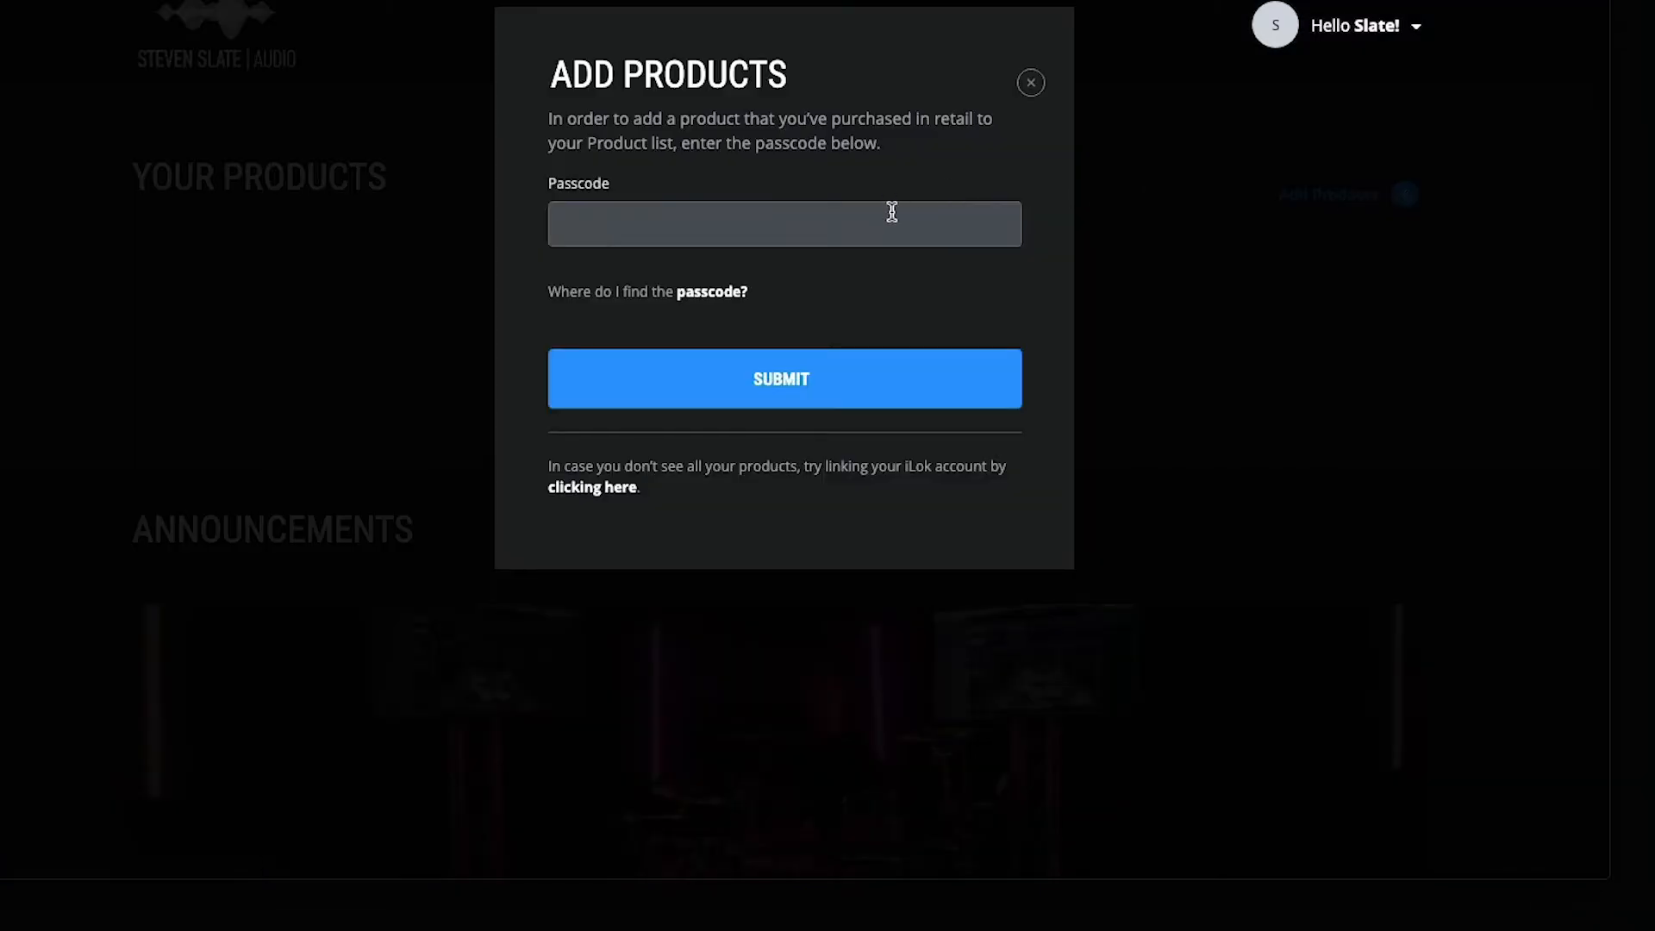
left_click(808, 380)
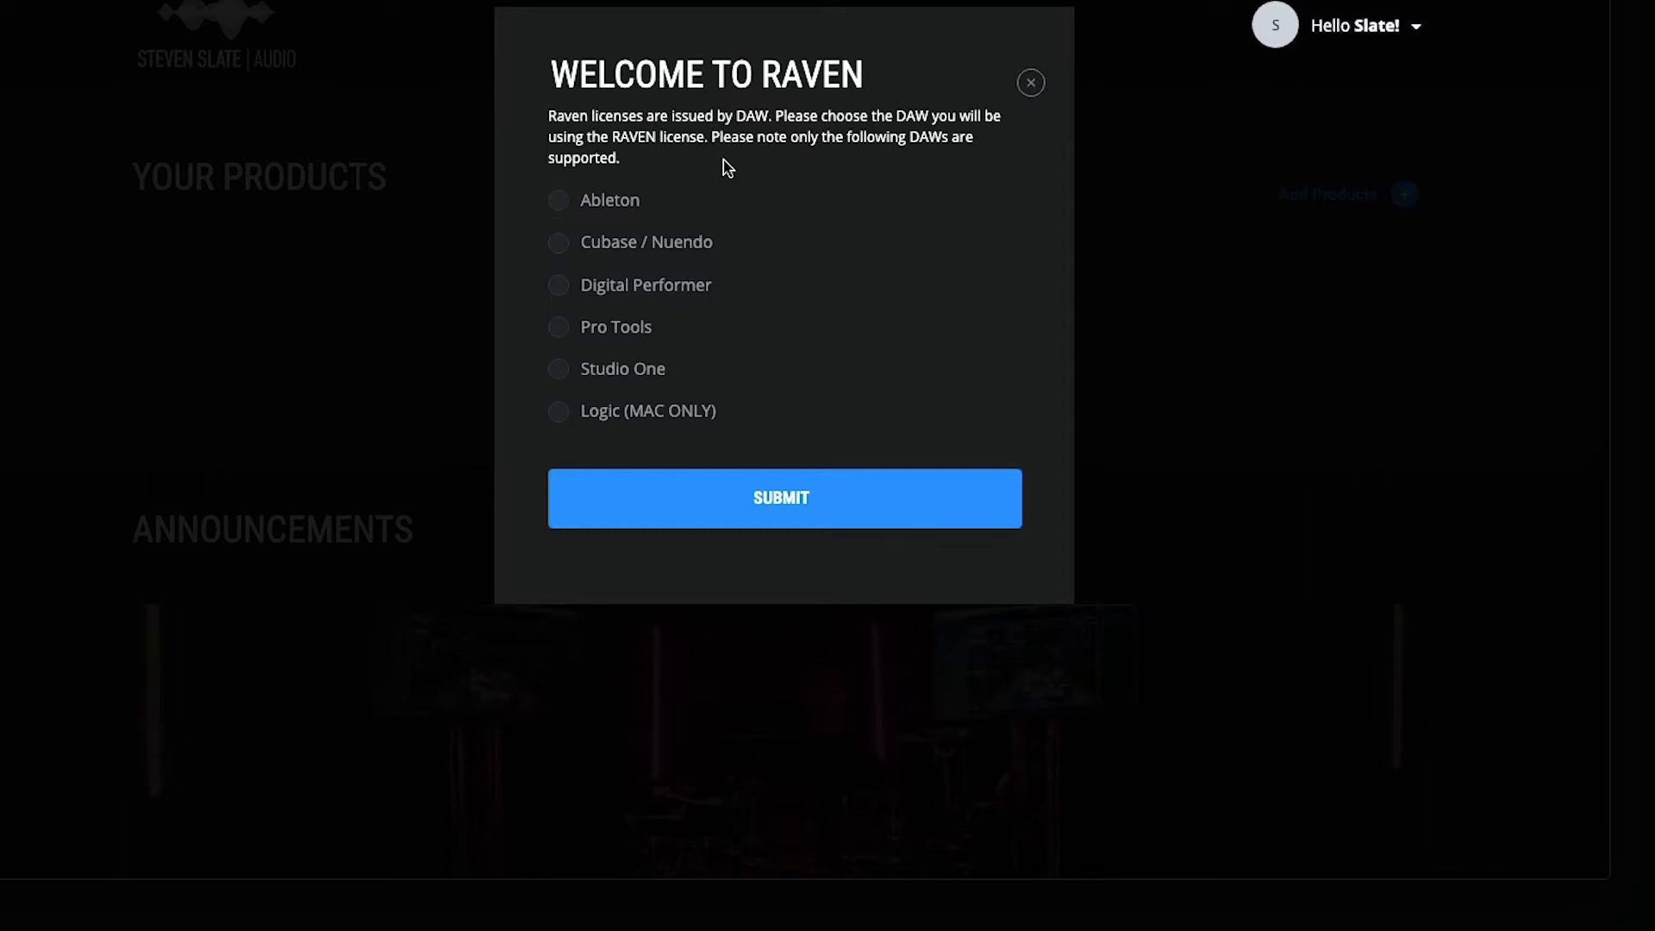
left_click(615, 329)
left_click(770, 498)
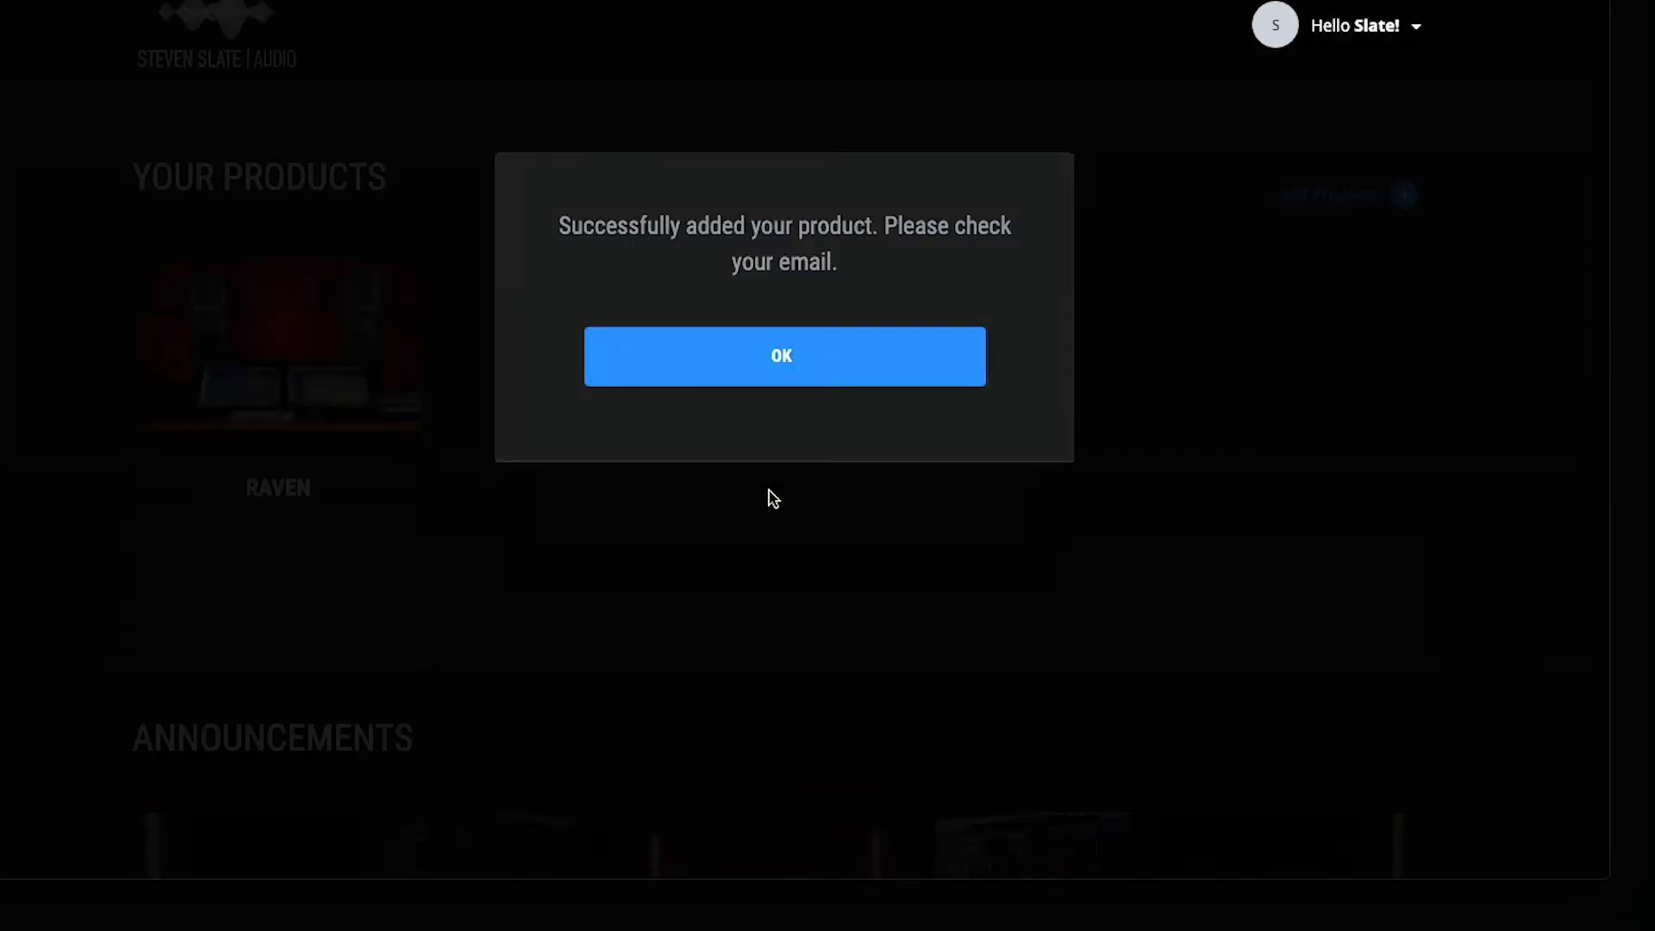
Dismiss the product confirmation, open the RAVEN product page, and download the Mac OS installer version 3.7.6
left_click(784, 376)
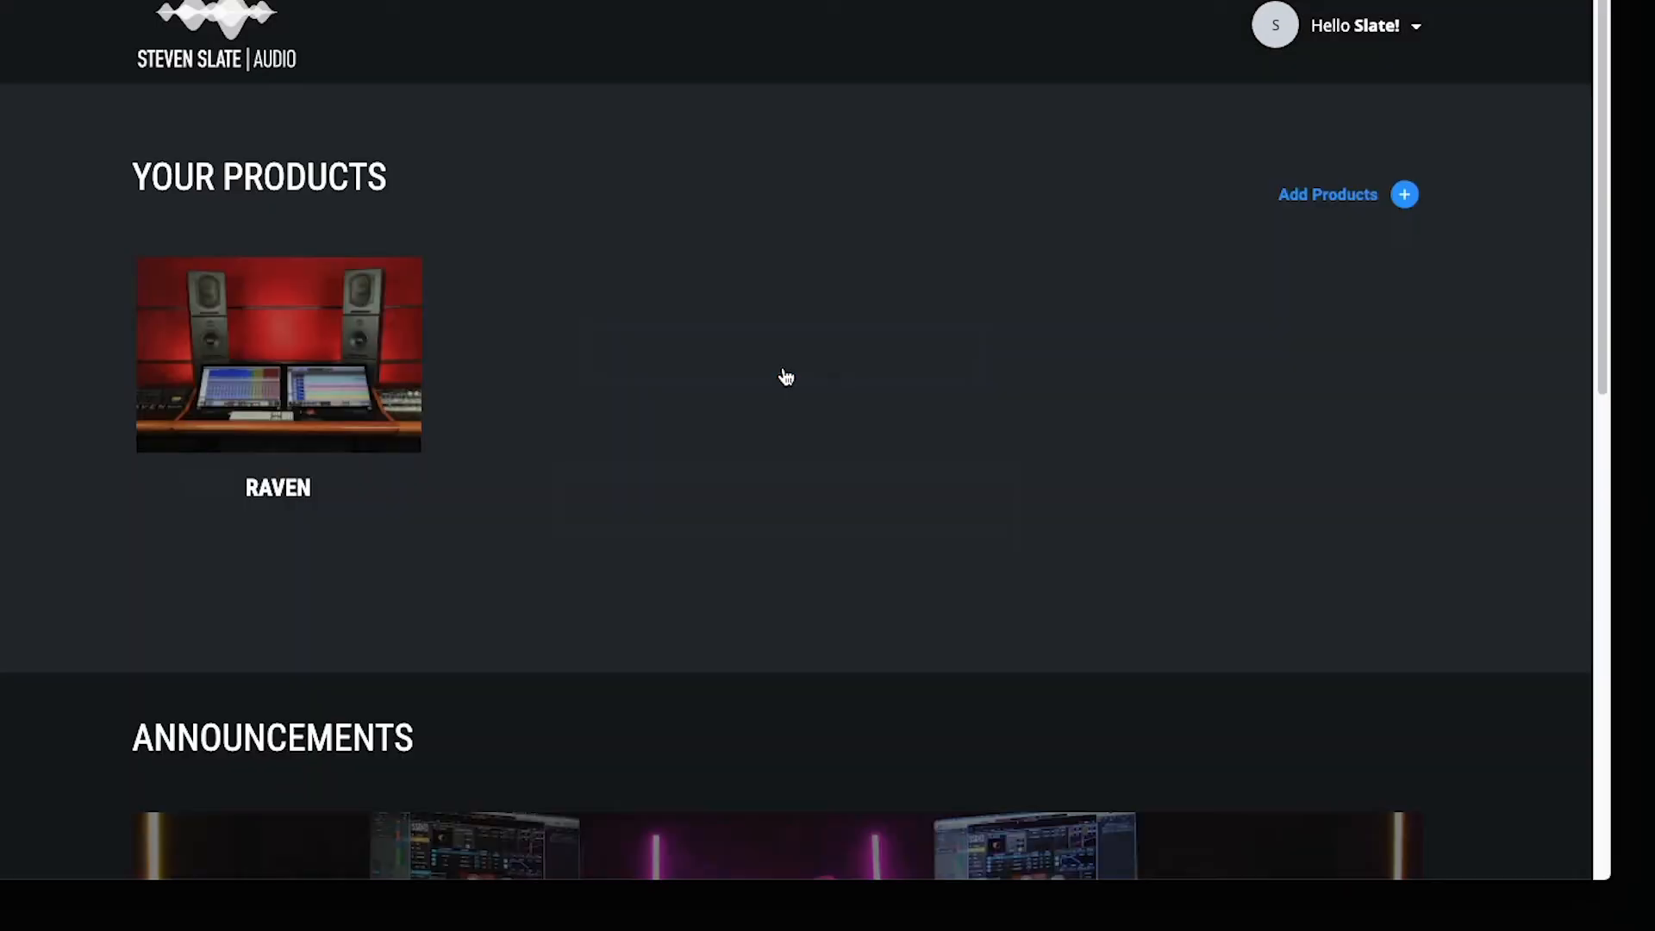
left_click(324, 374)
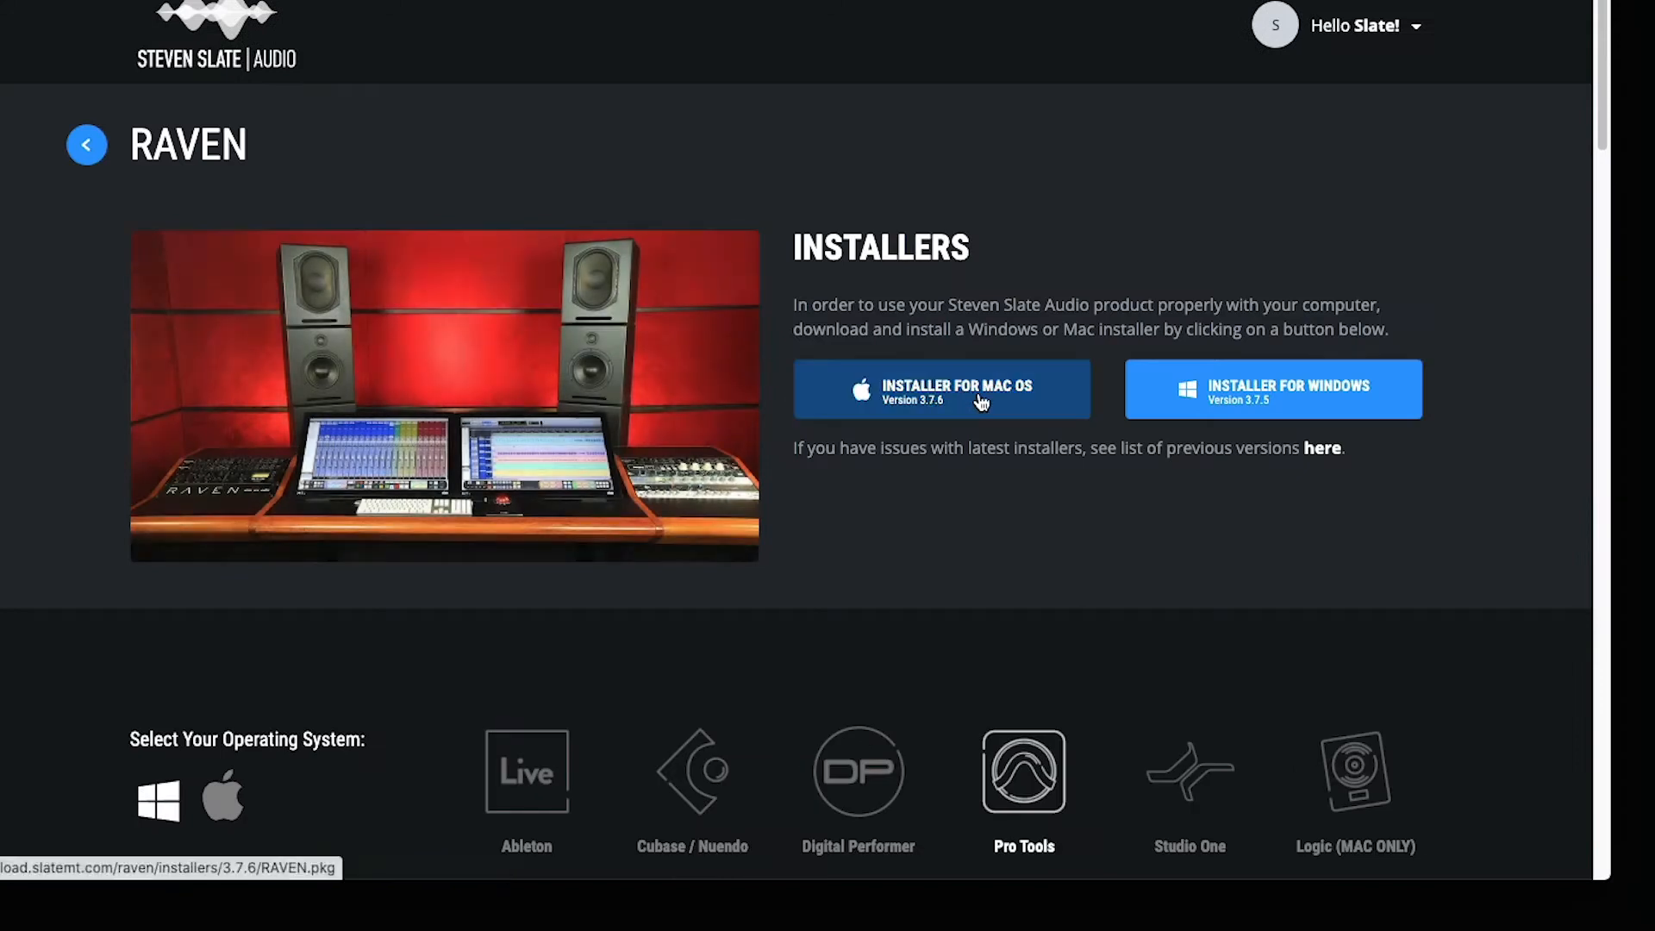
left_click(981, 402)
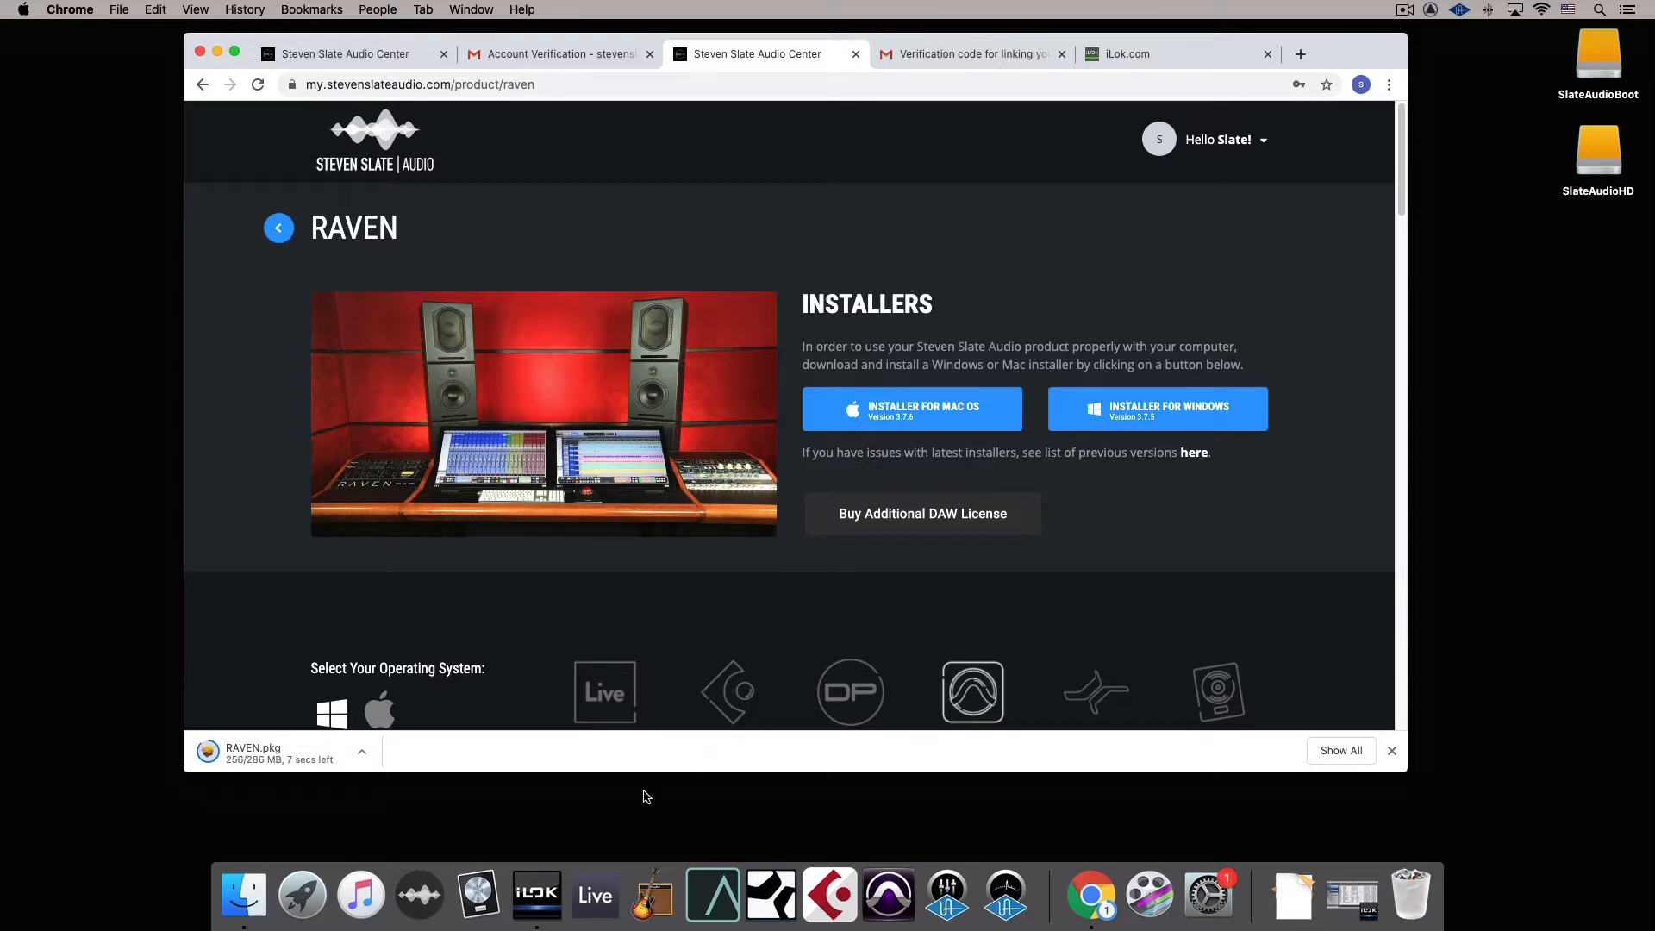
Switch to iLok License Manager and activate the RAVEN license on the iLok3 USB key
left_click(542, 914)
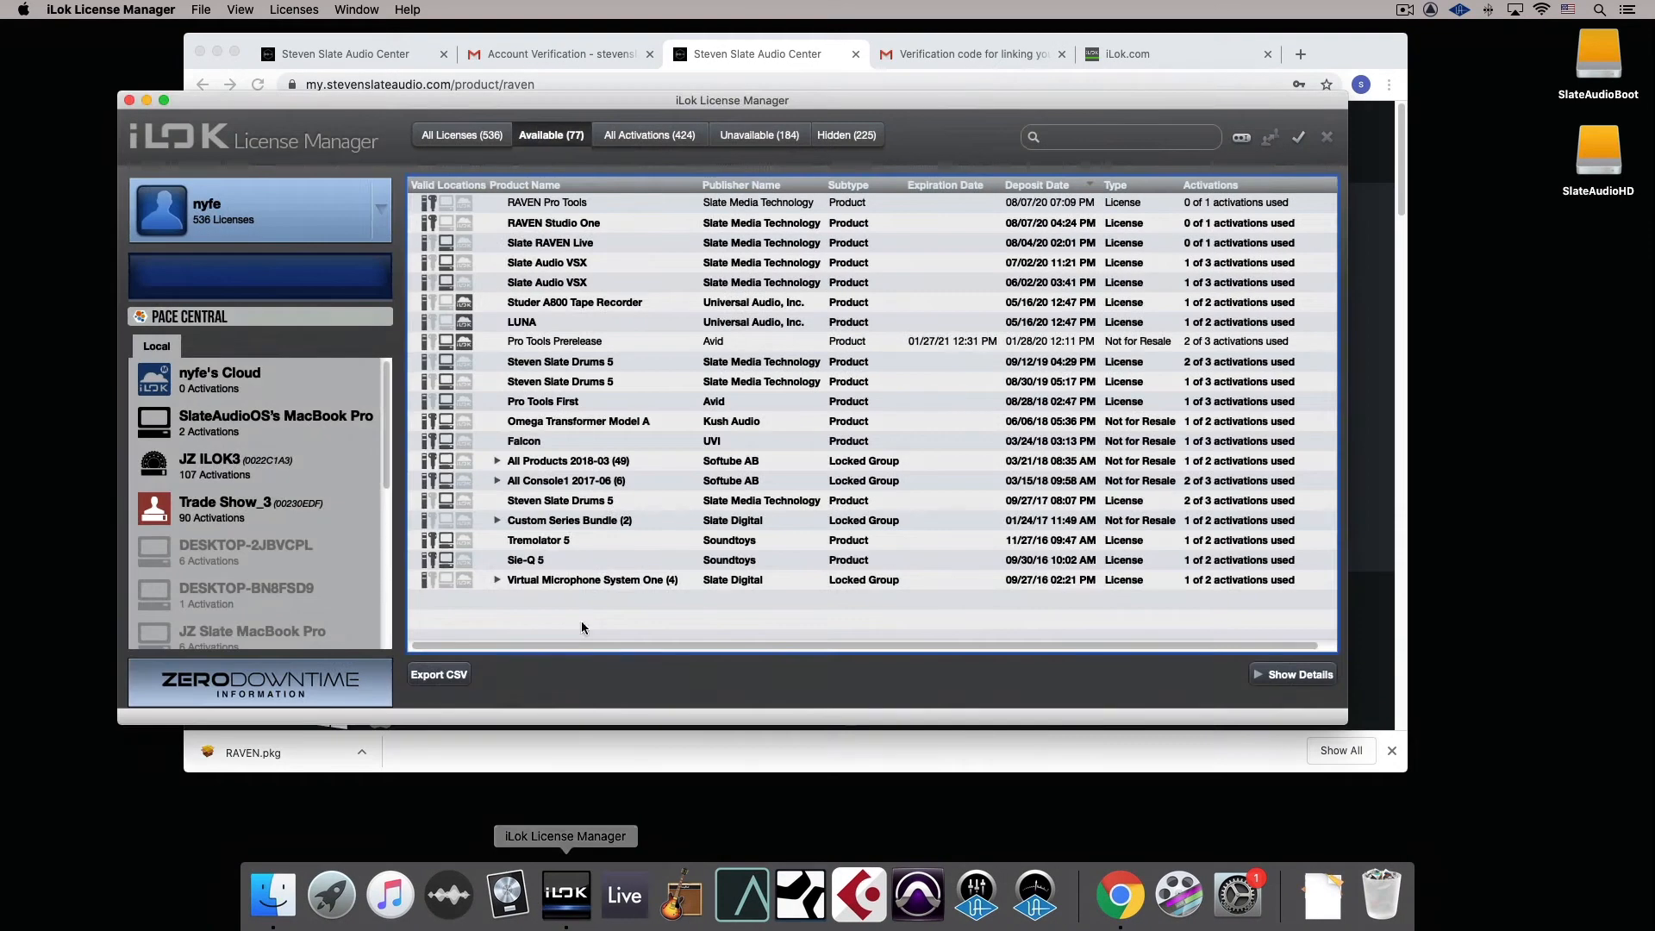
left_click(574, 203)
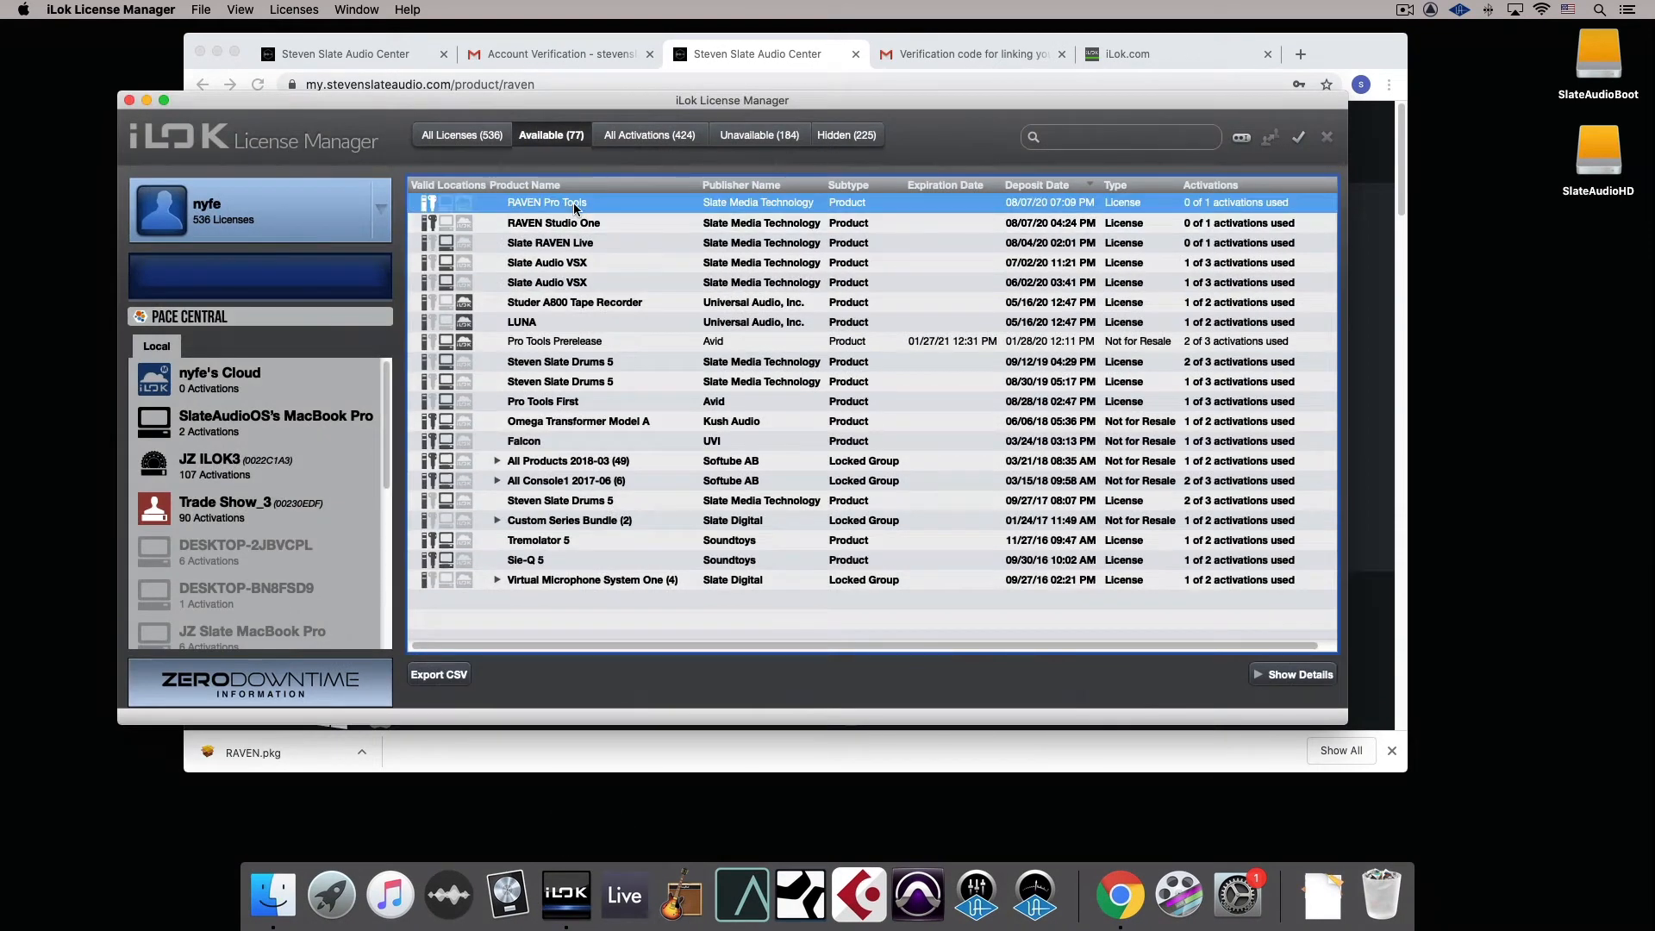
right_click(572, 203)
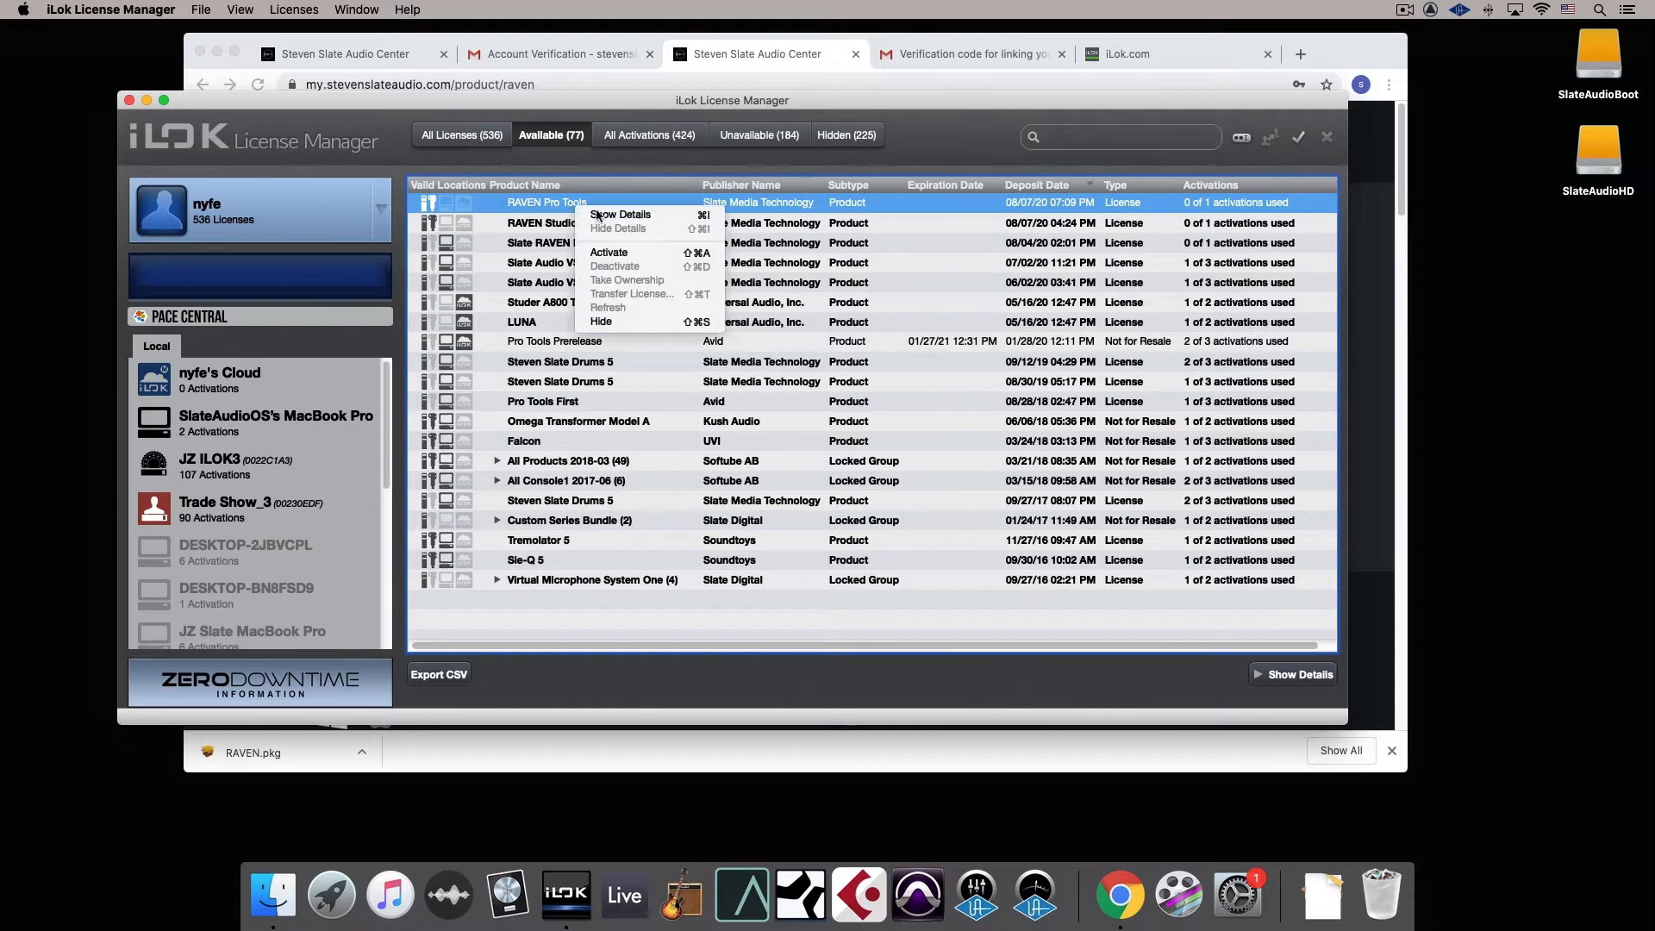
left_click(631, 252)
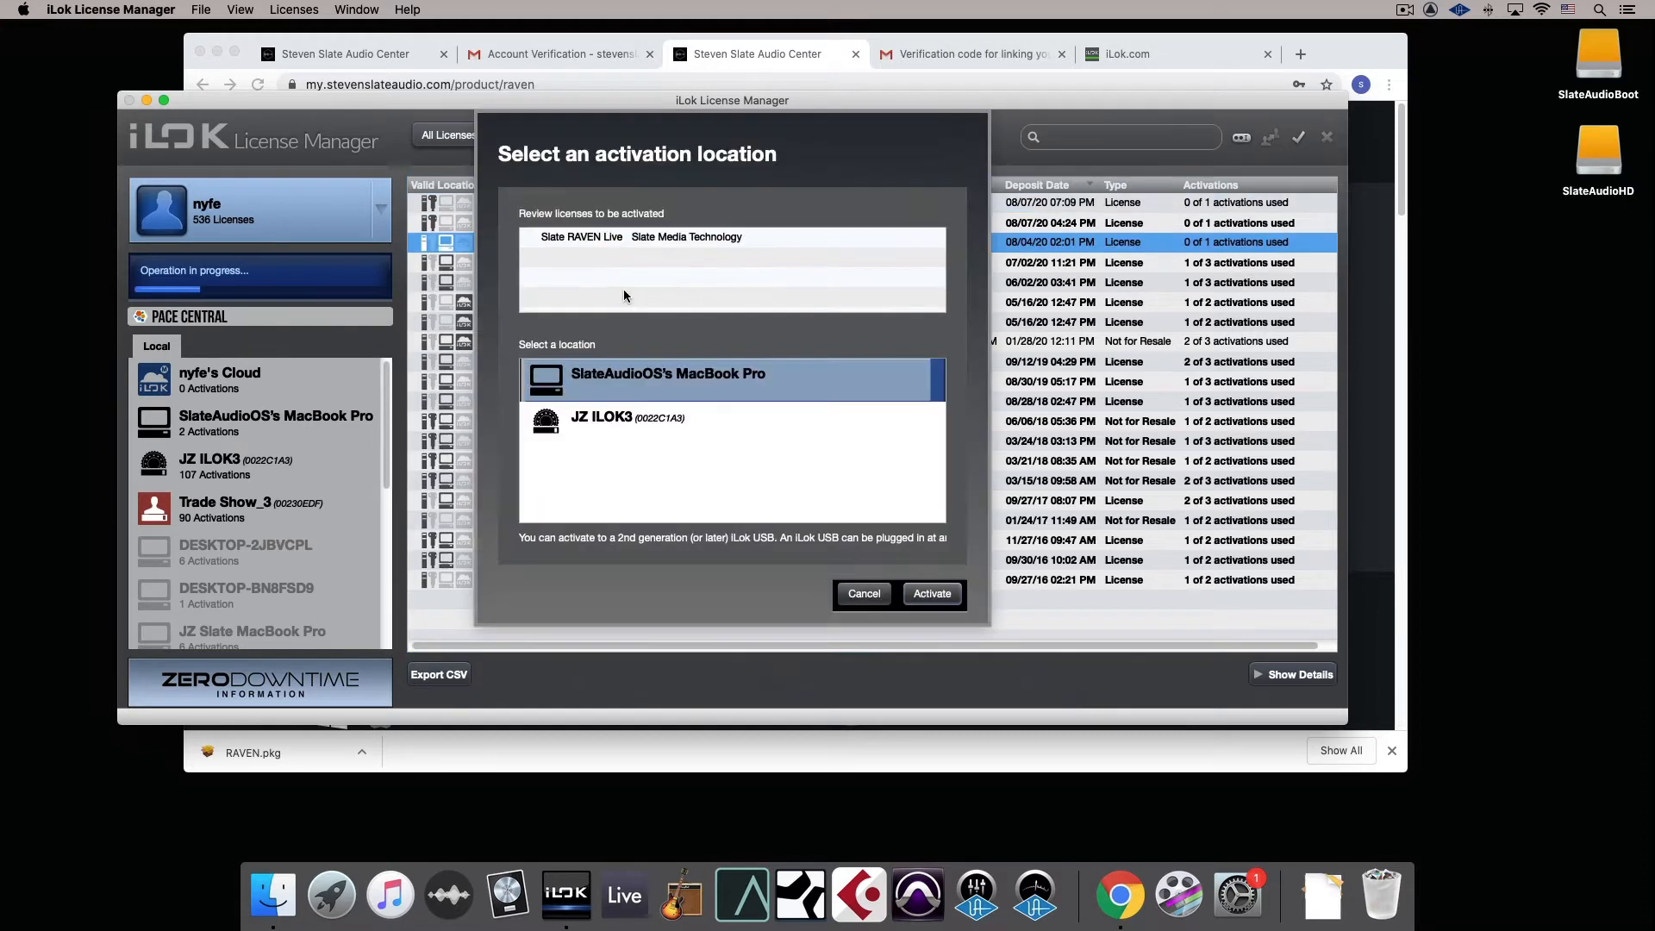
left_click(619, 380)
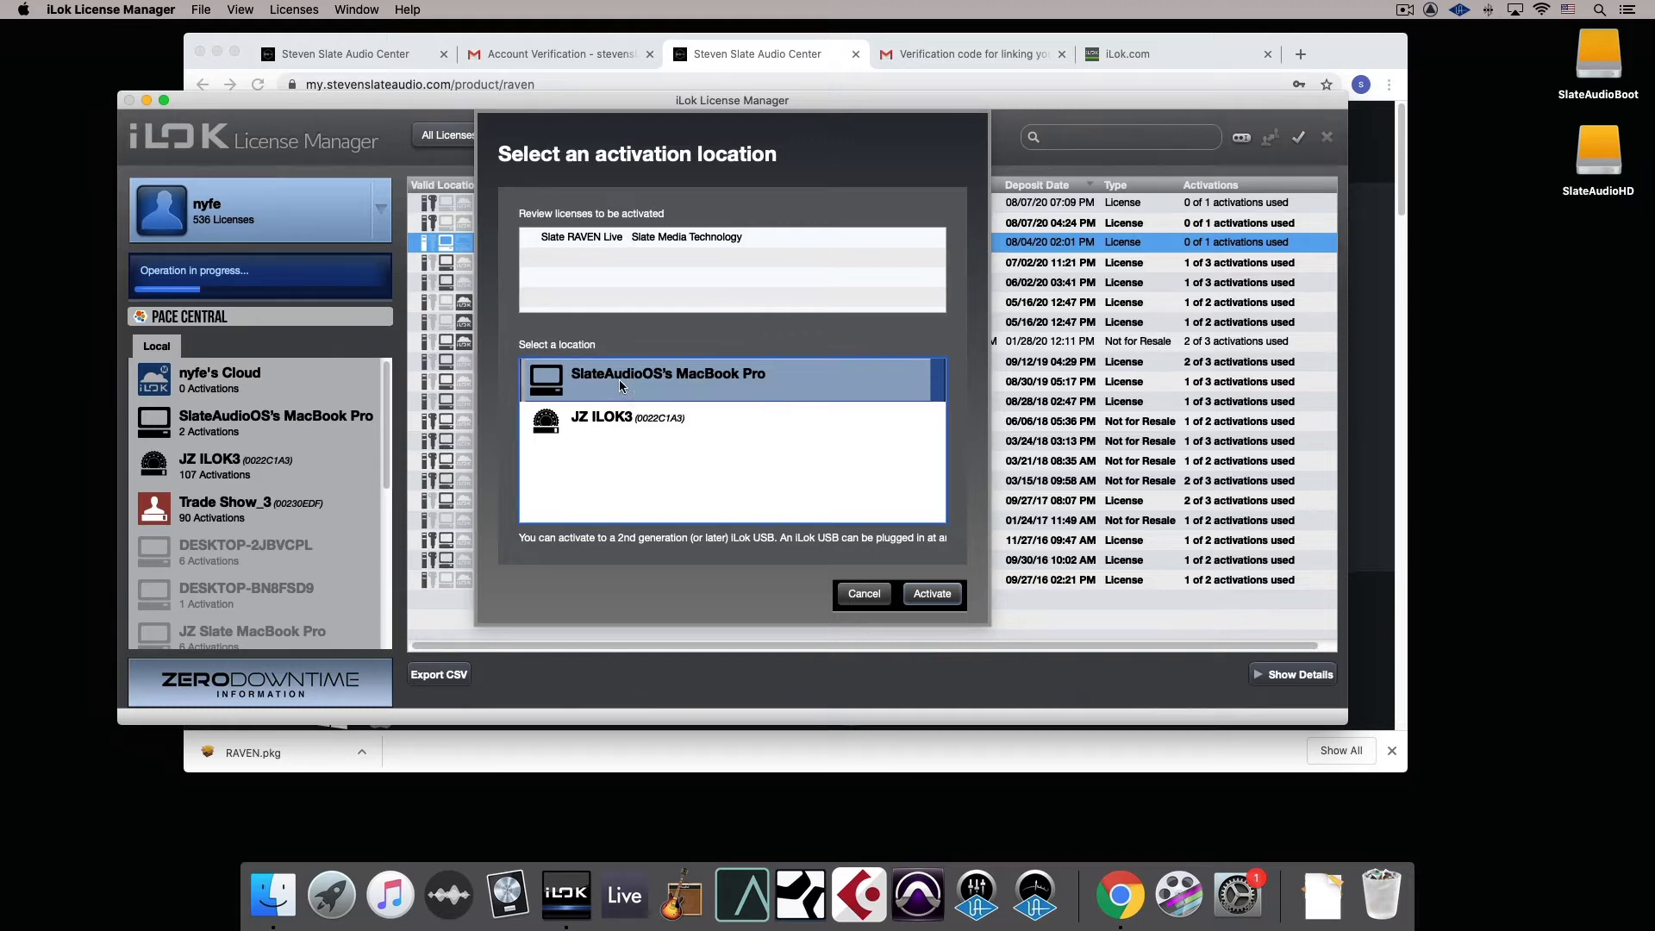
left_click(621, 422)
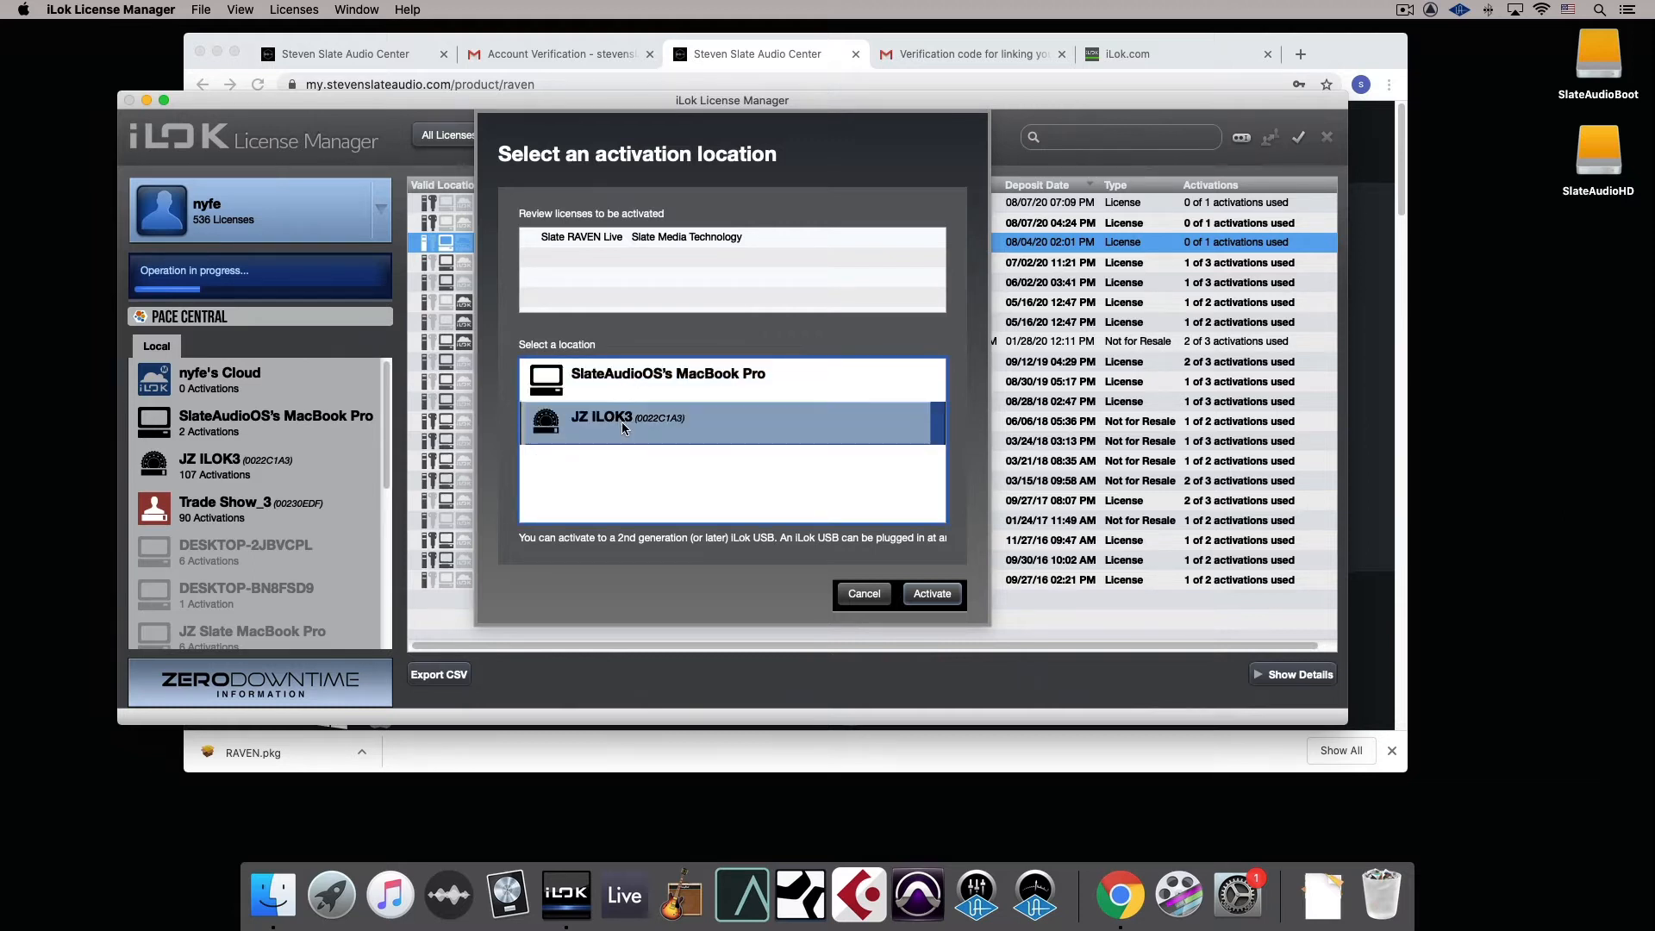
left_click(931, 594)
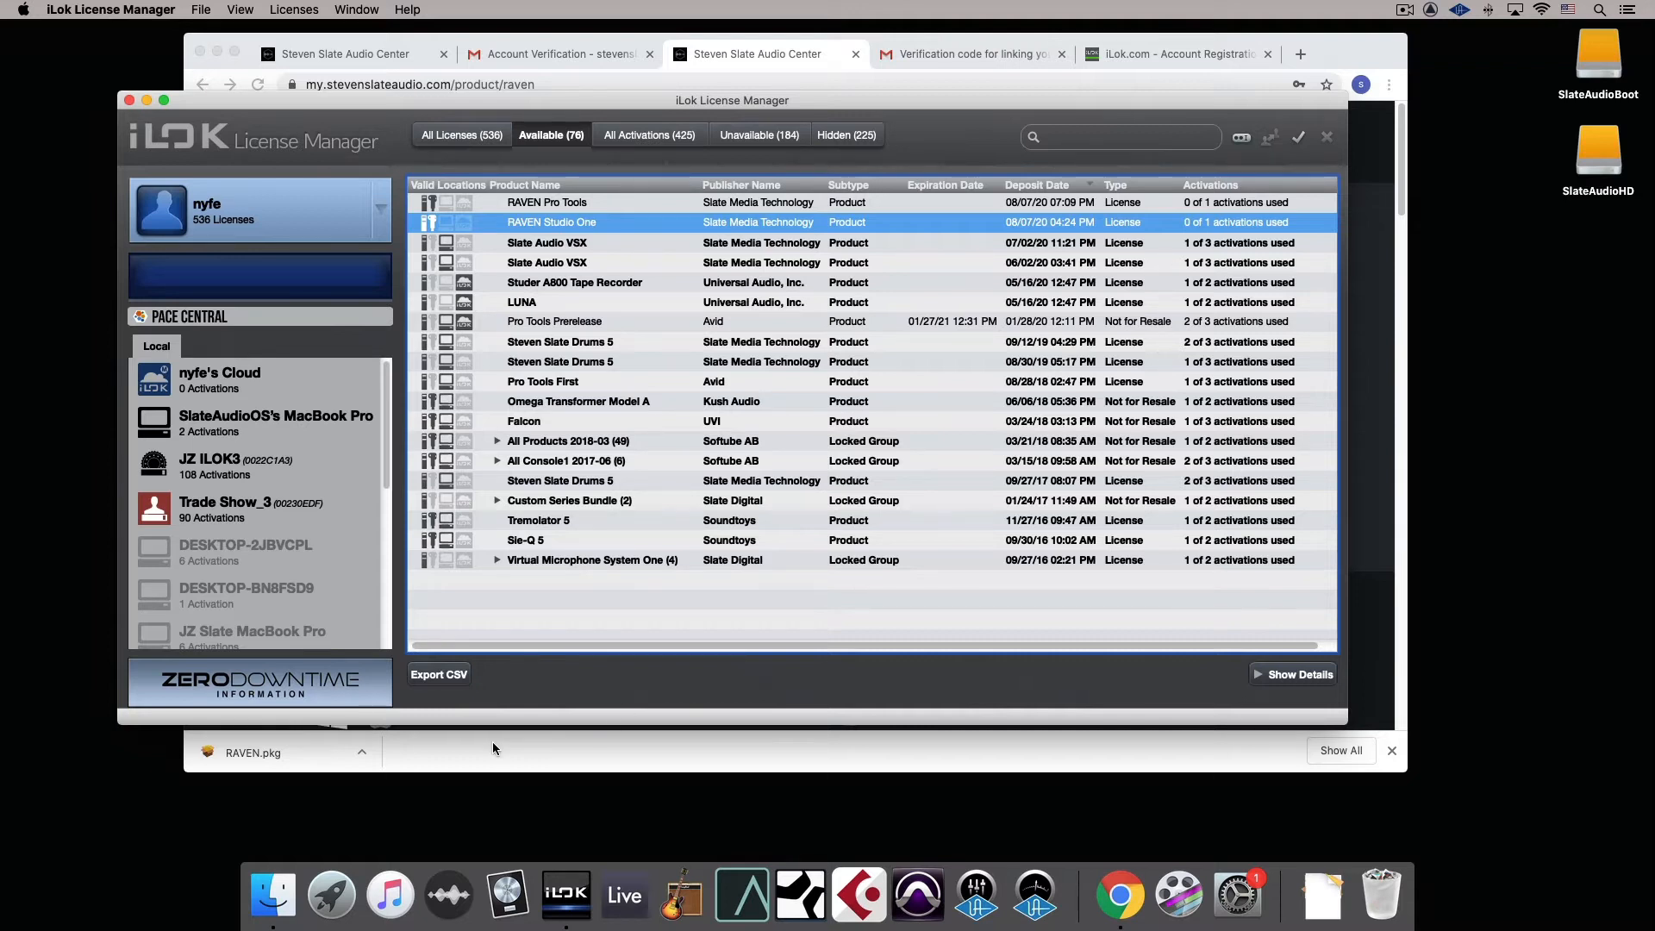
Open RAVEN.pkg from the Downloads folder in Finder and allow it to open despite the malicious software warning
left_click(273, 894)
left_click(389, 444)
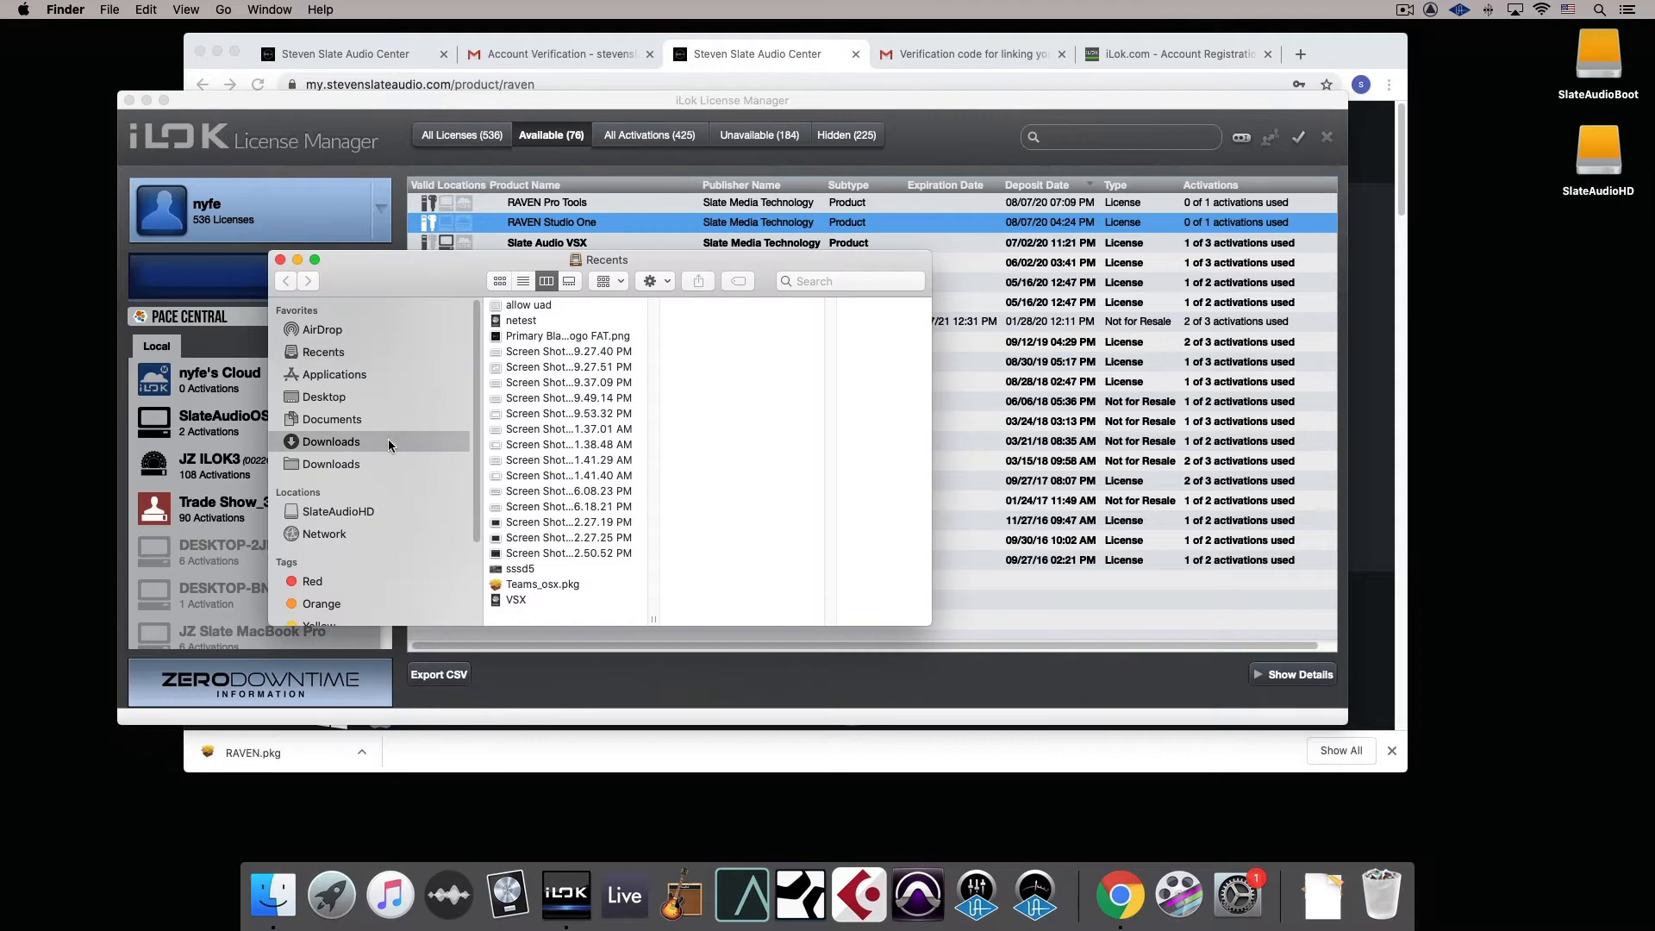
left_click(584, 335)
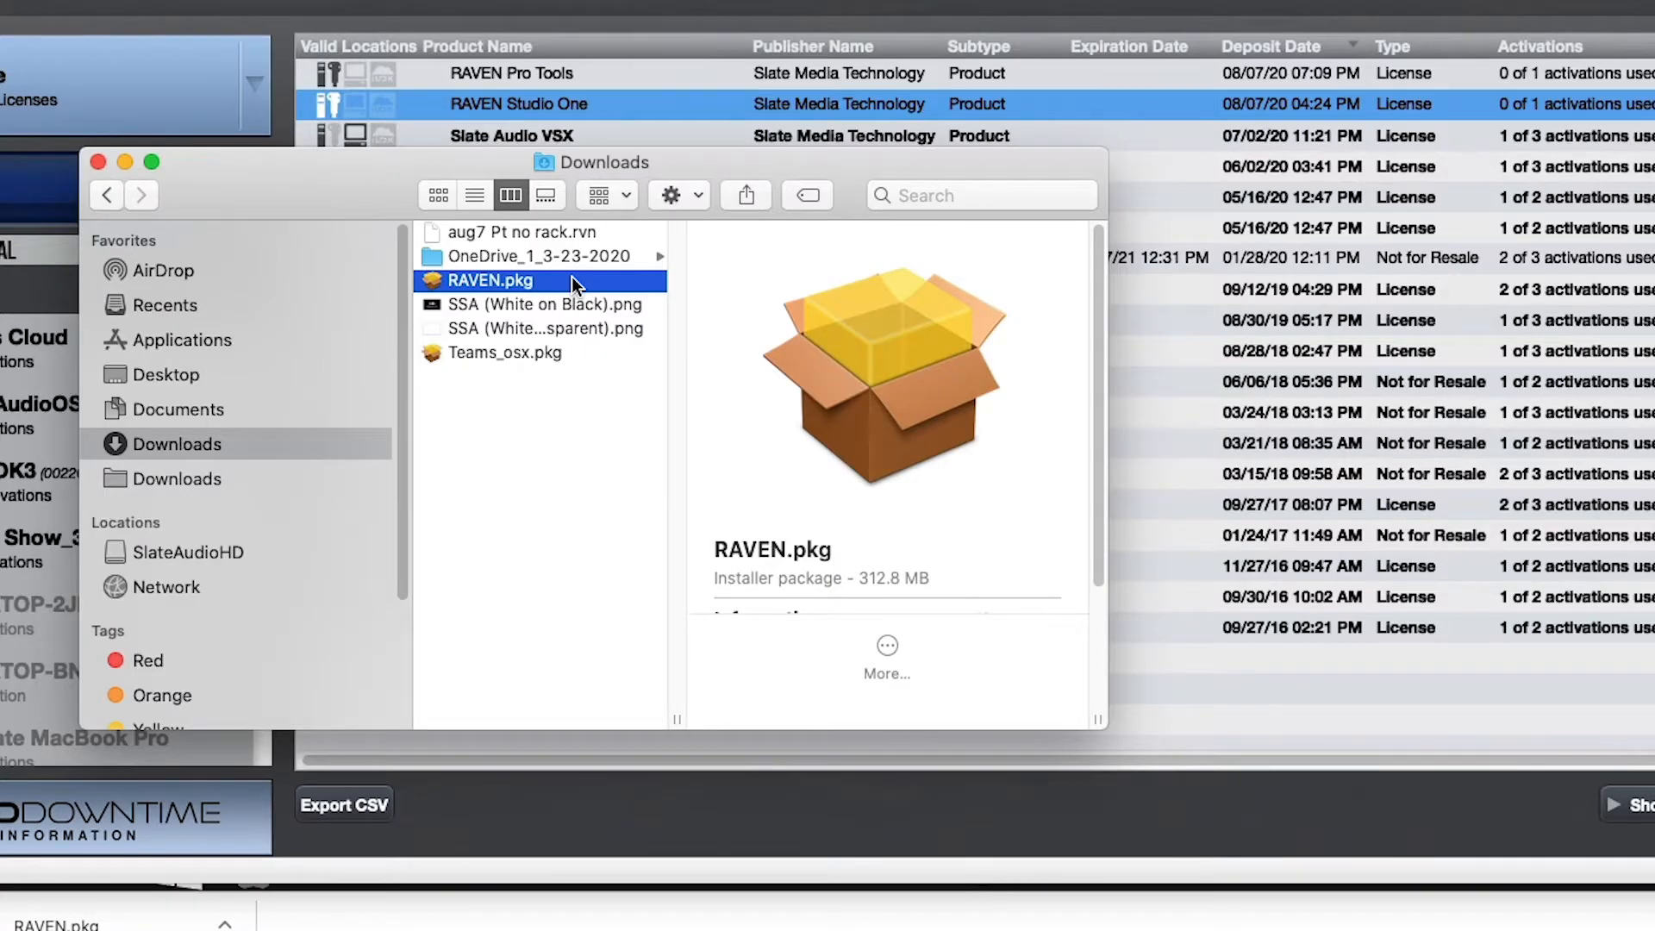
right_click(572, 277)
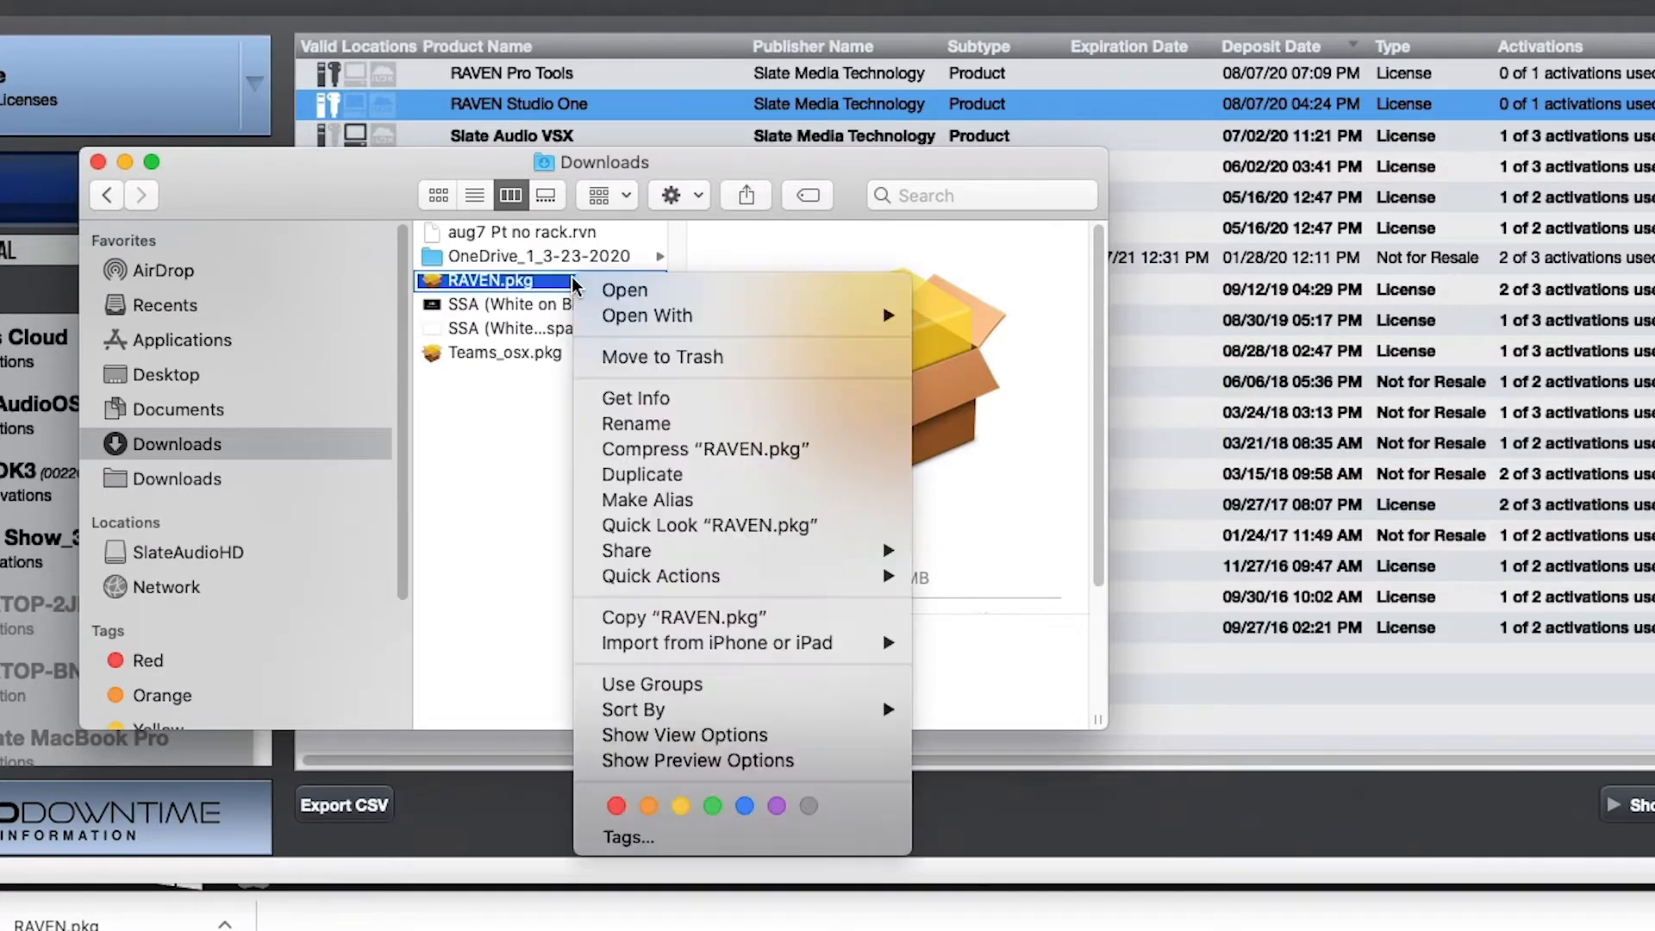
left_click(625, 290)
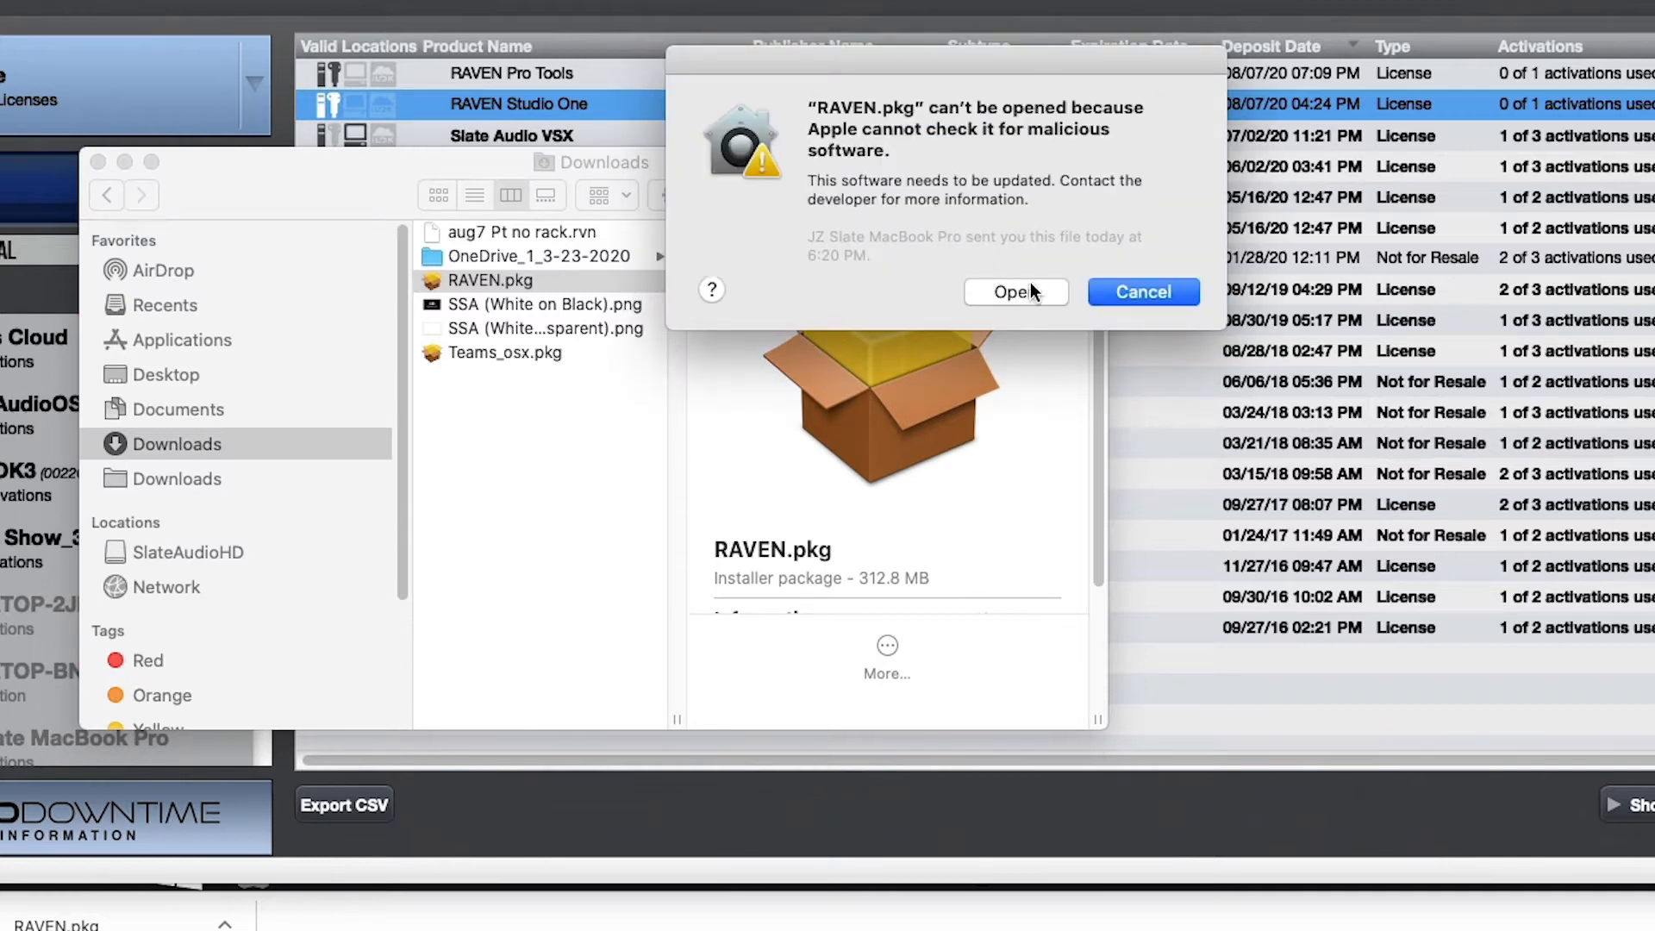
left_click(1031, 291)
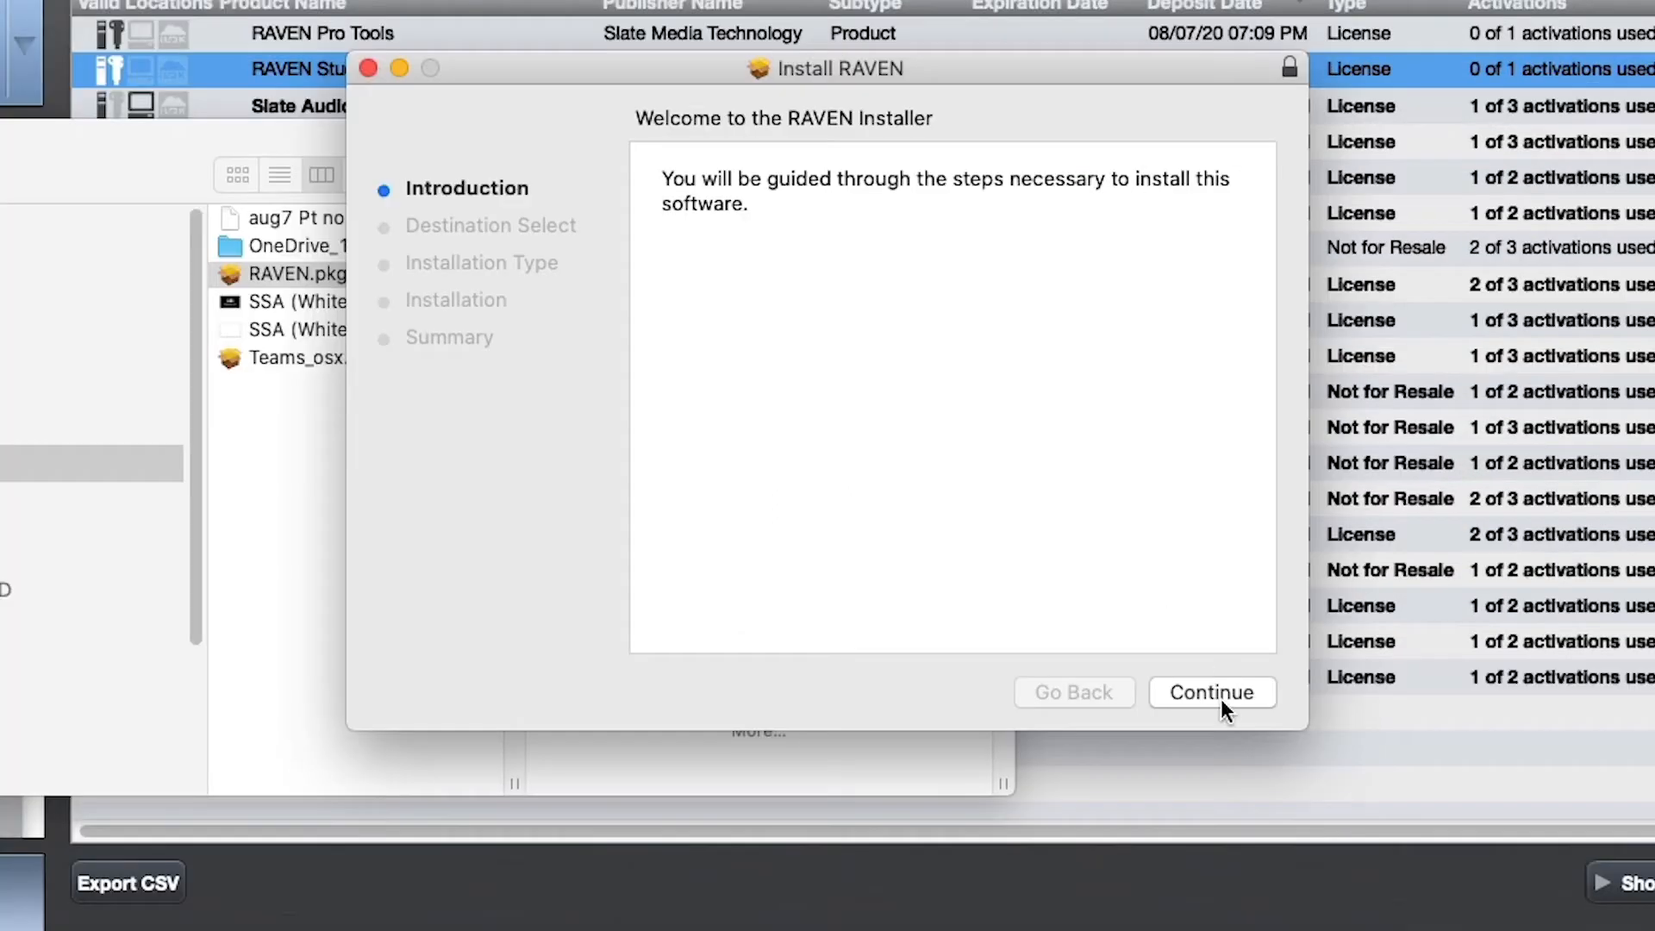
Run the standard RAVEN installation on SlateAudioBoot, authorizing it with the account password, and keep the installer package
left_click(1220, 689)
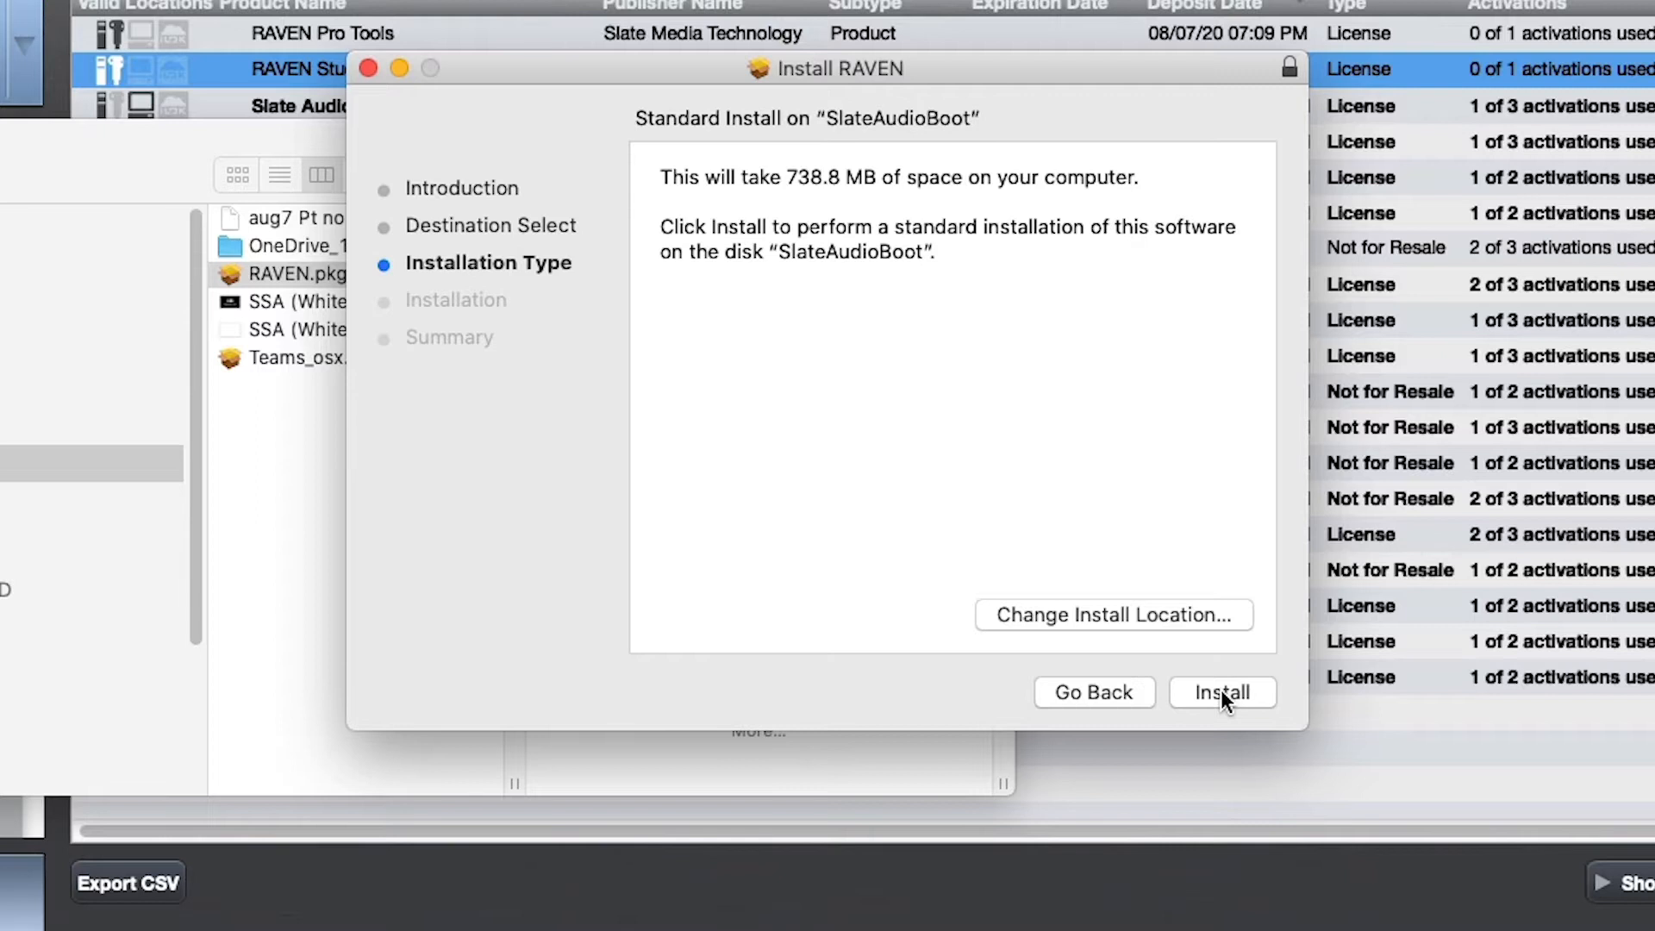
left_click(1221, 689)
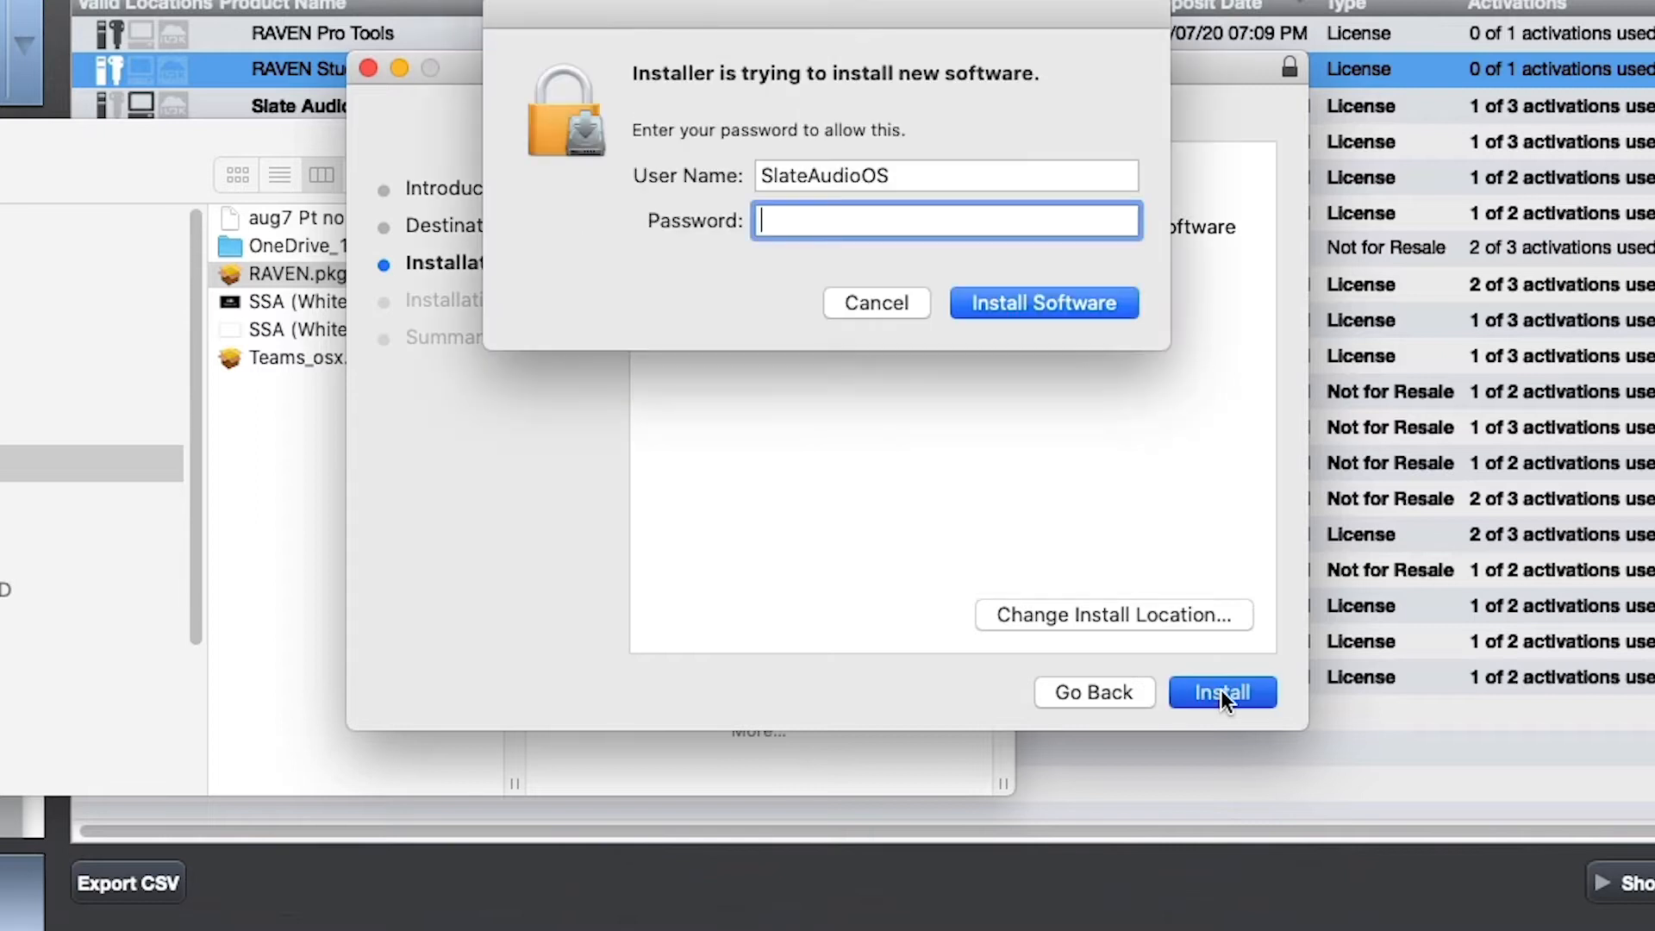
type("•••••")
key("Return")
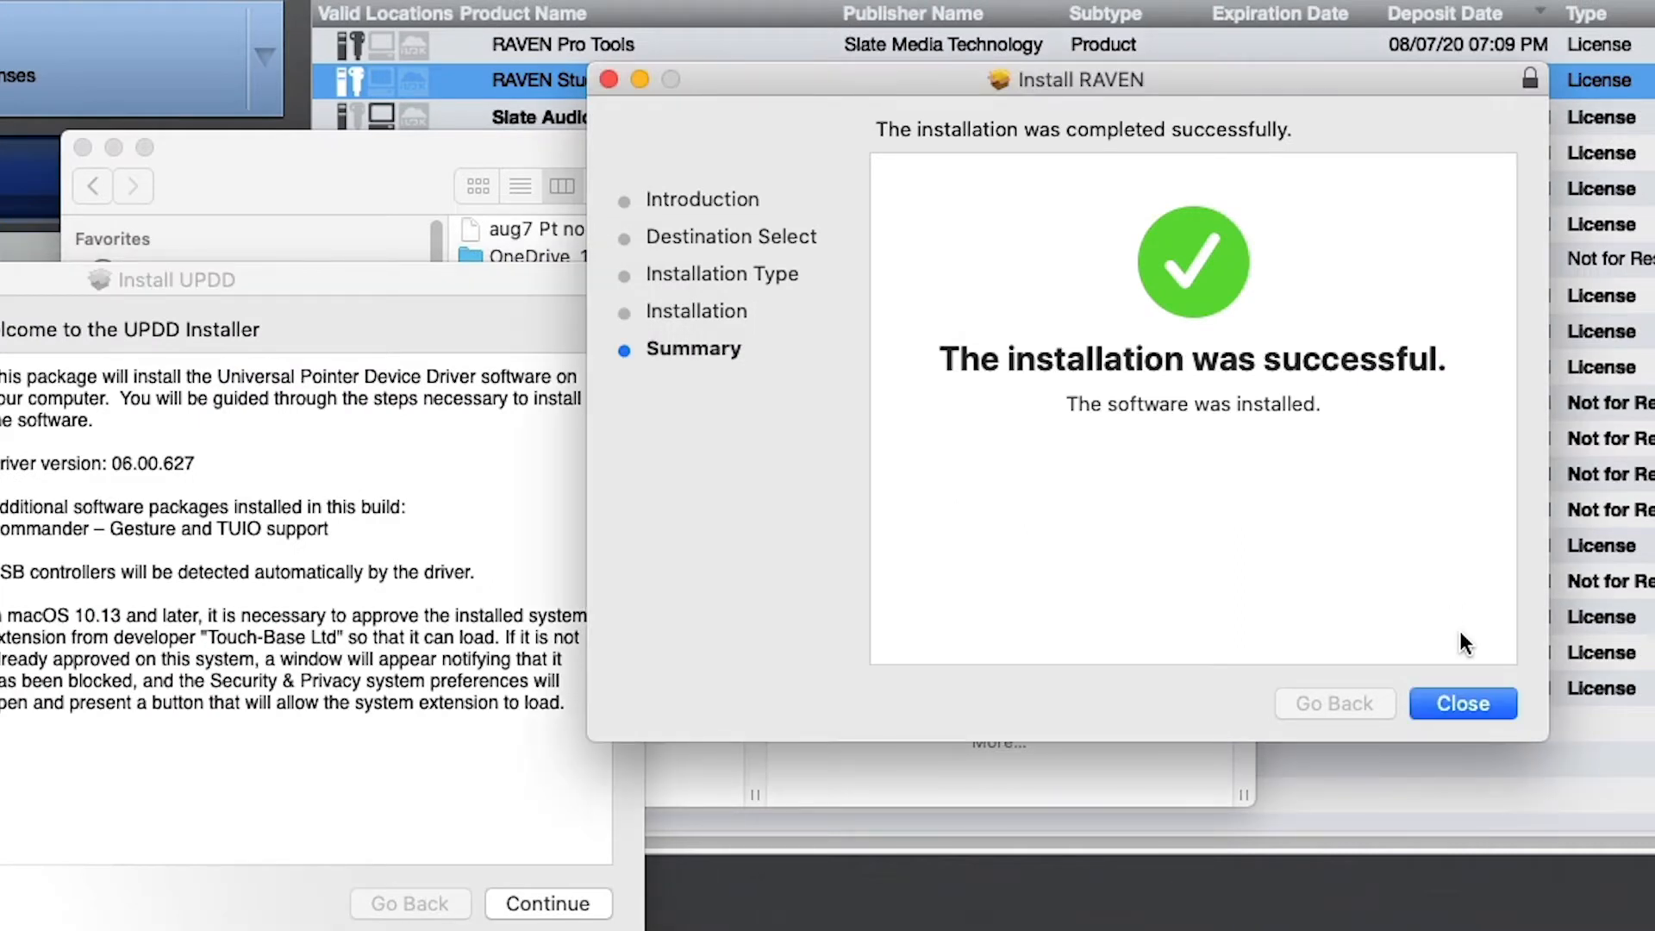
left_click(1469, 695)
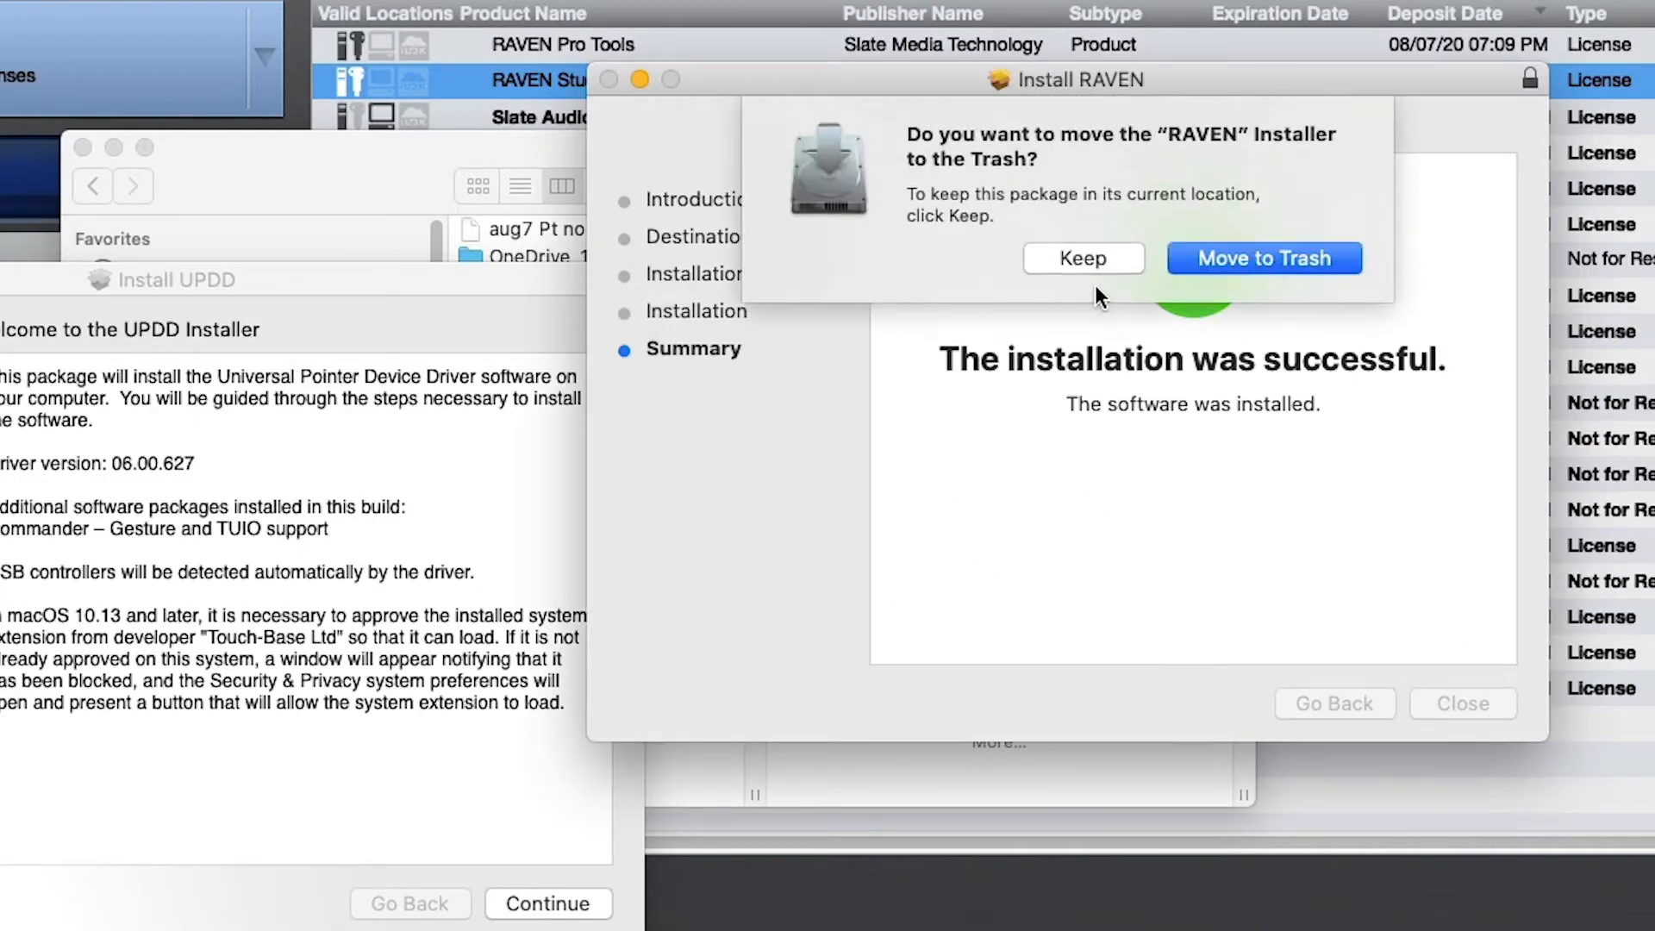
left_click(1085, 258)
Start the standard UPDD driver installation on SlateAudioBoot, authorizing it with the account password
left_click_drag(423, 278, 867, 172)
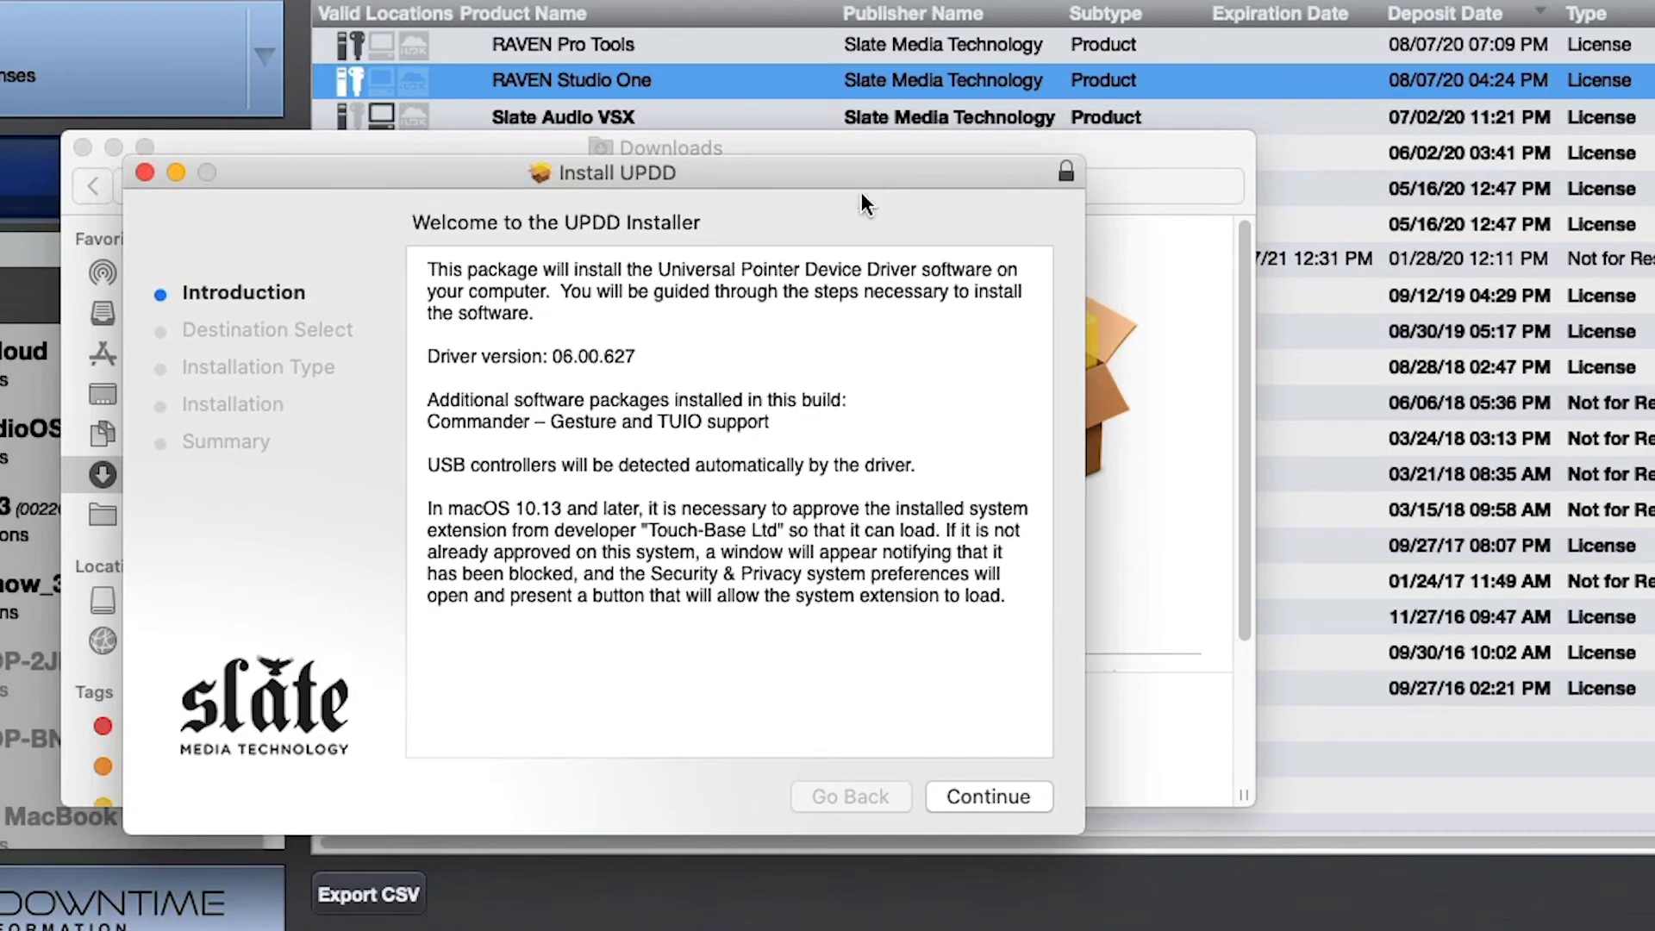
left_click(1002, 797)
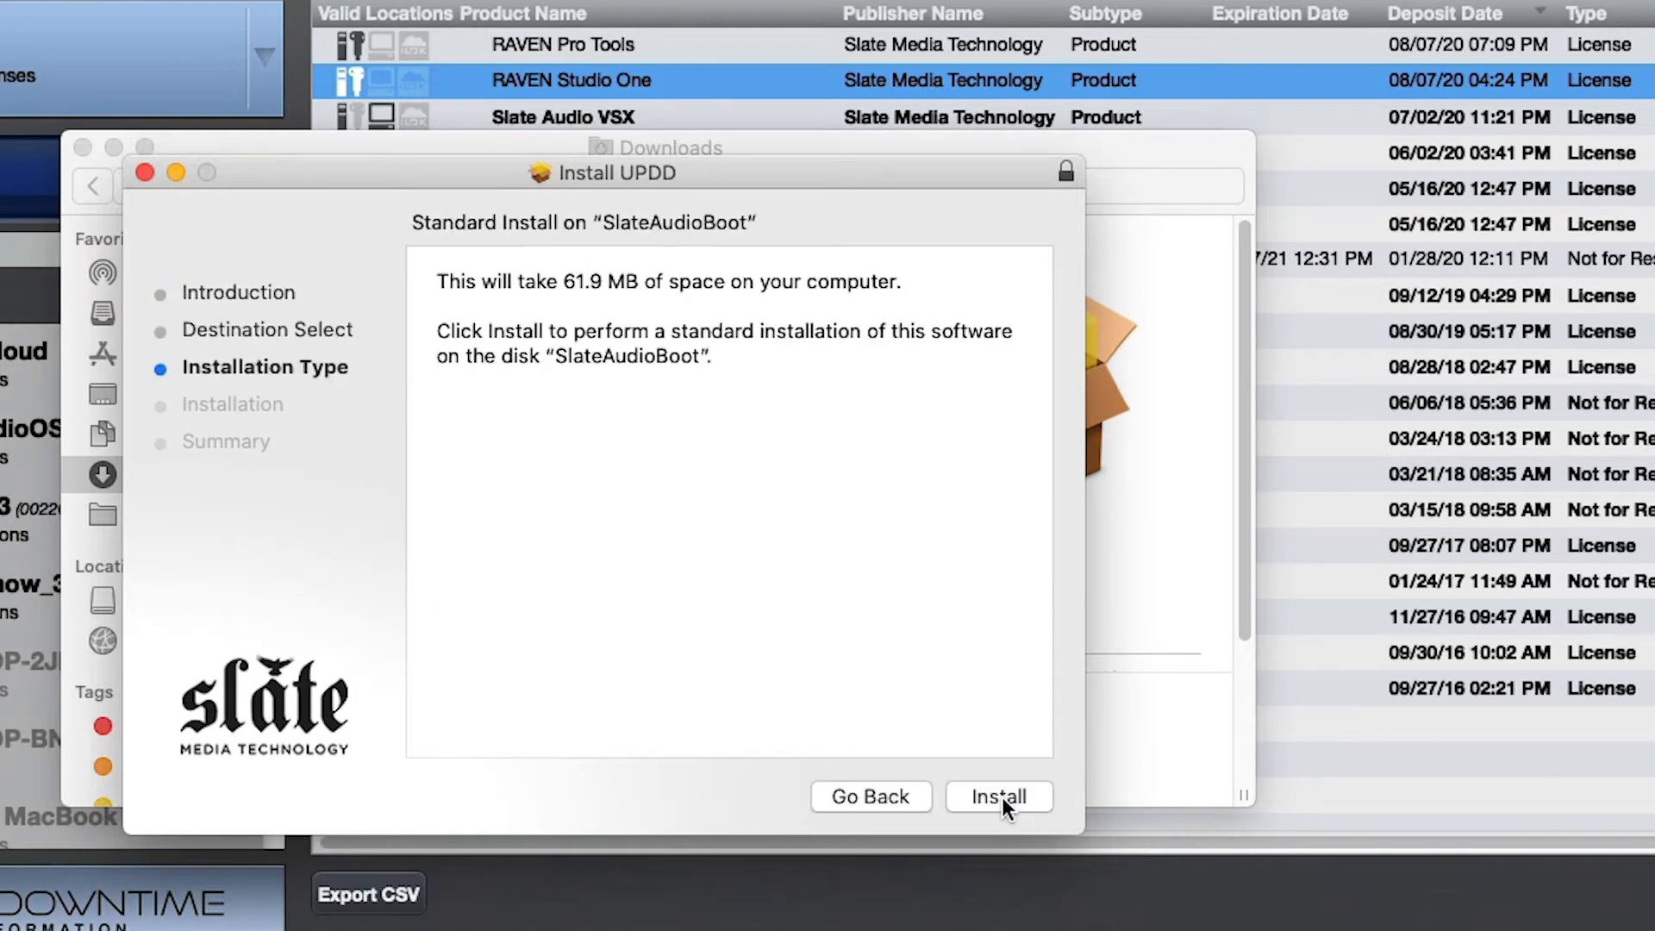
left_click(1002, 797)
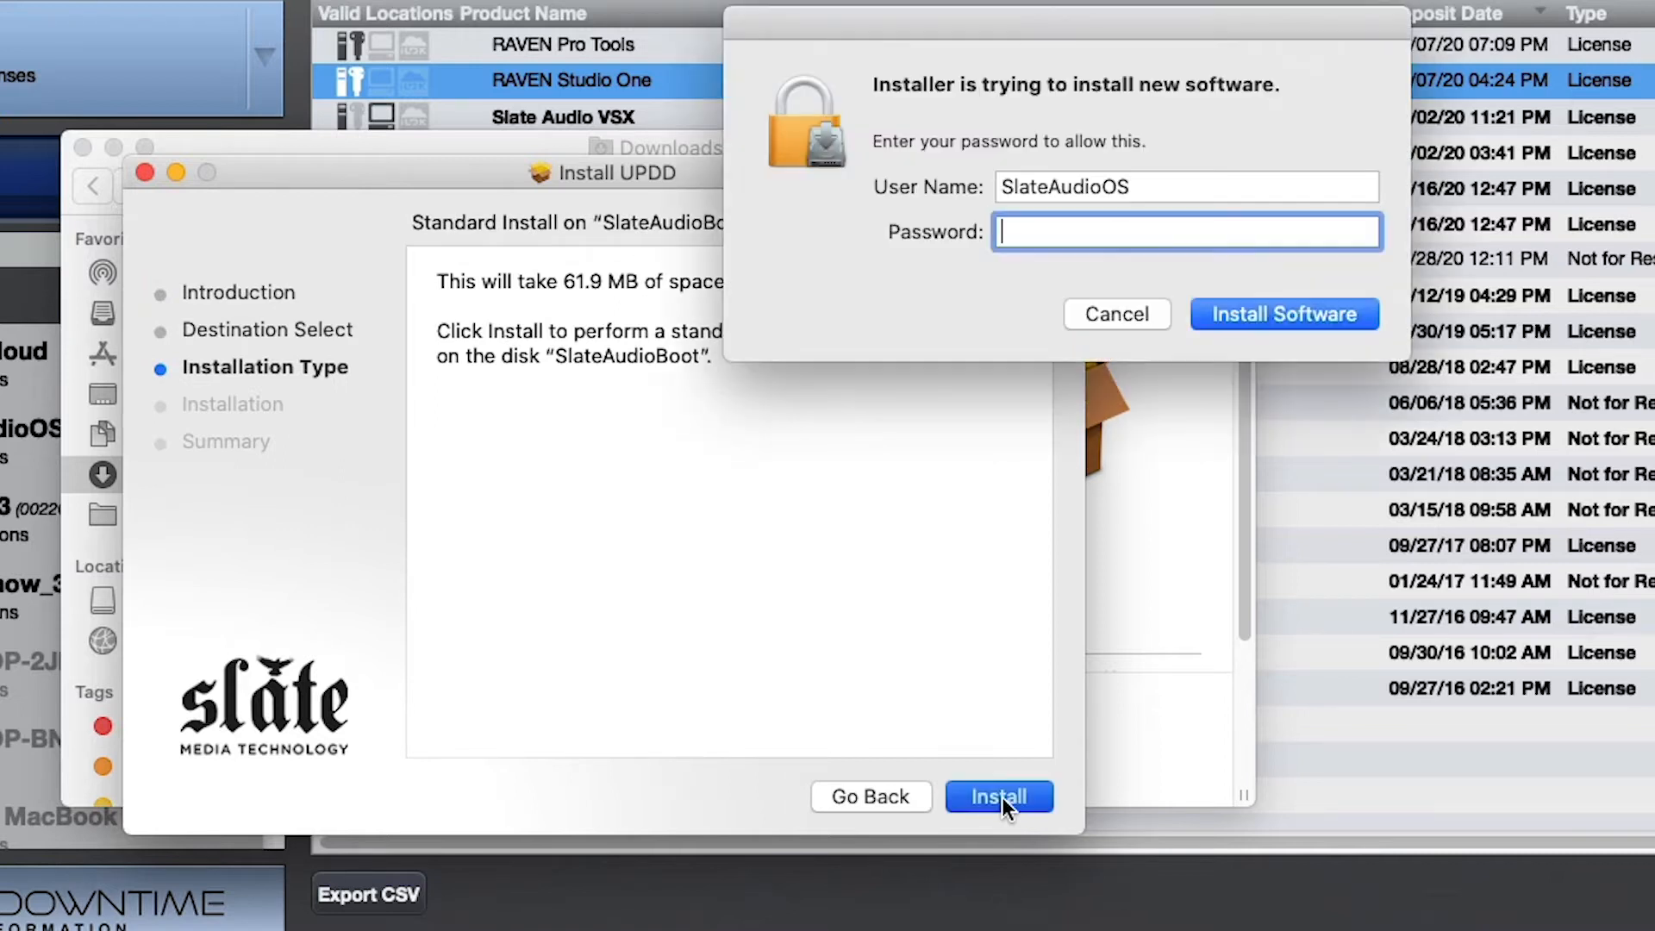
type("•••••")
key("Return")
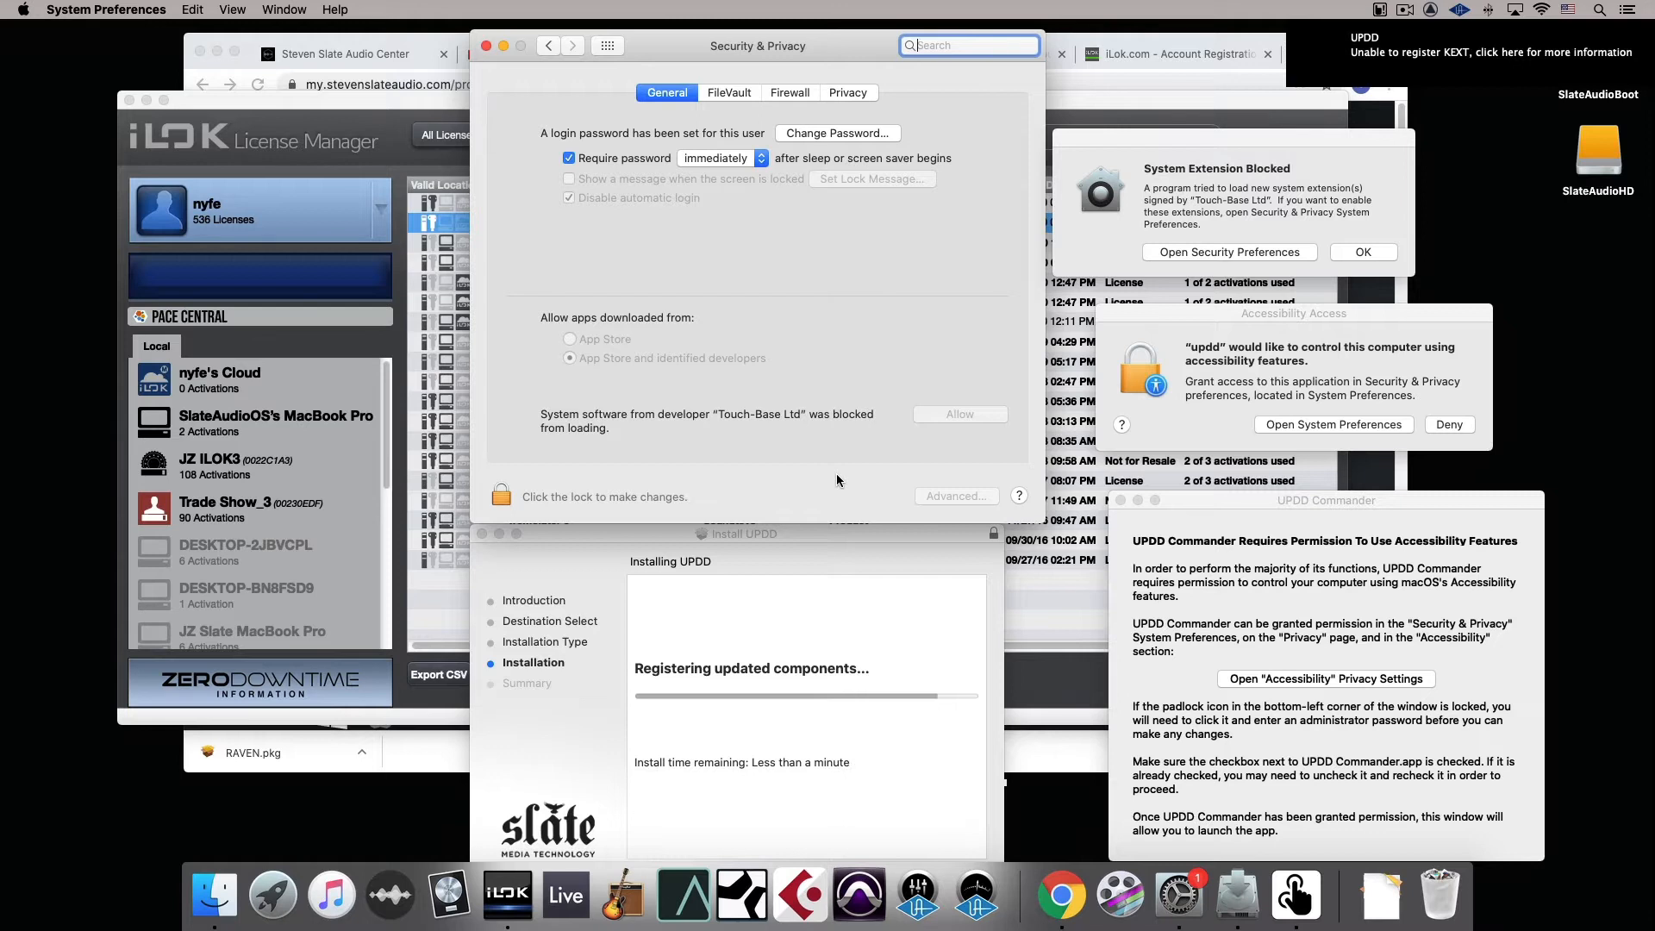
Unlock the Security & Privacy preferences with the account password and allow the blocked system software from Touch-Base Ltd
left_click(501, 495)
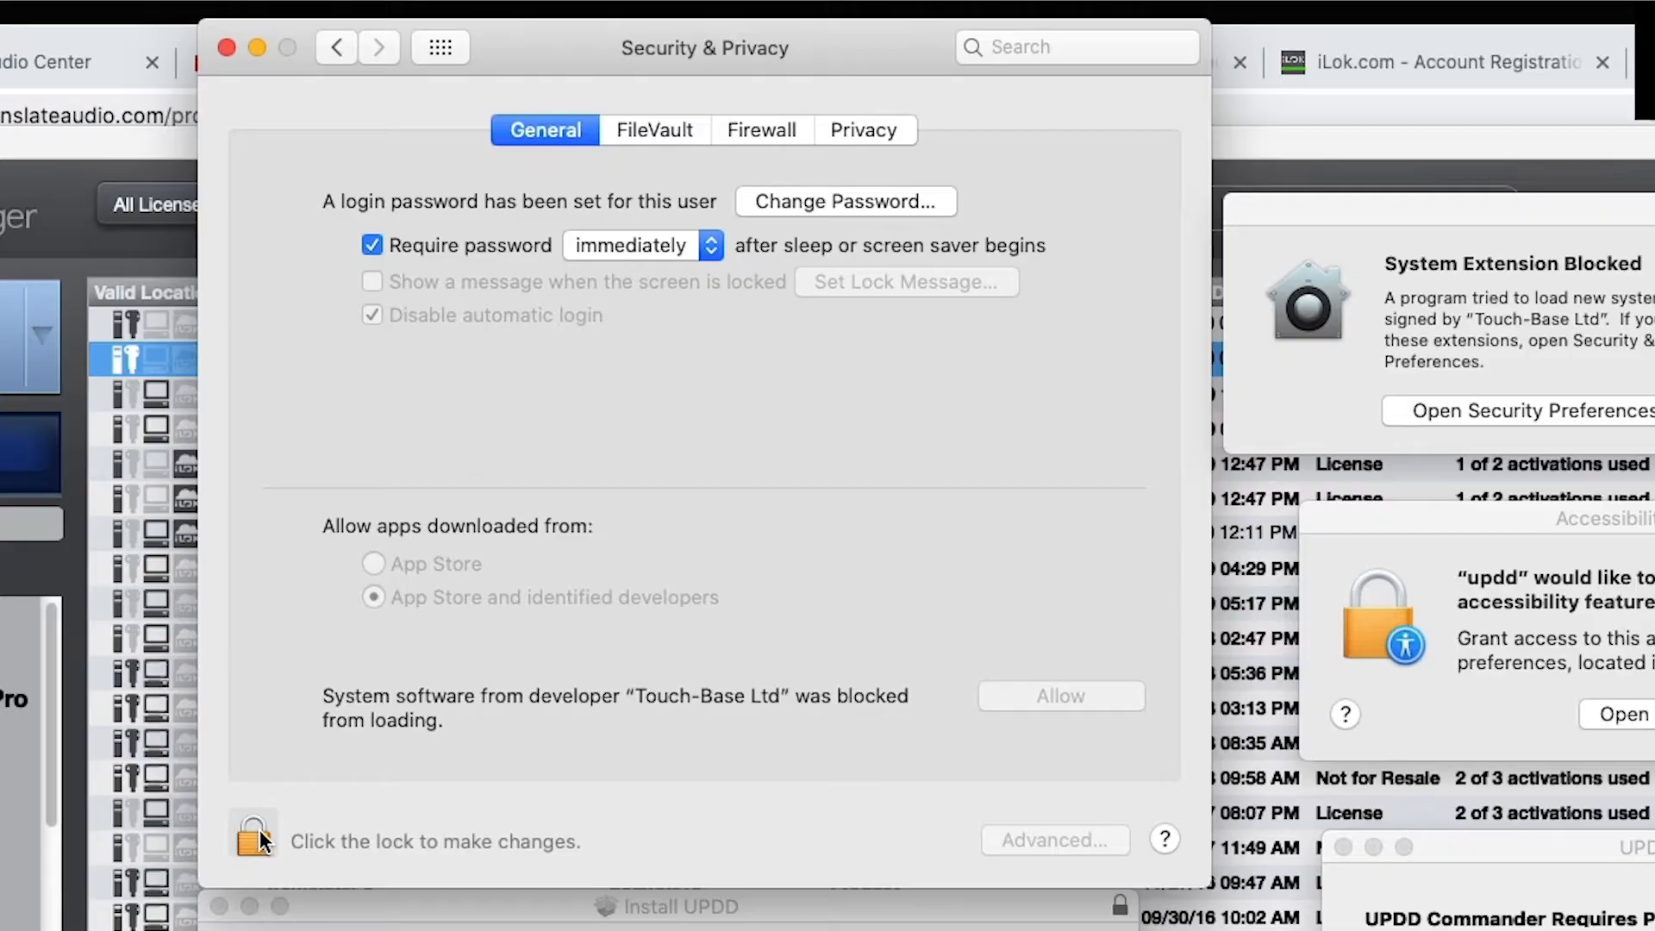
left_click(503, 495)
type("•••••")
key("Return")
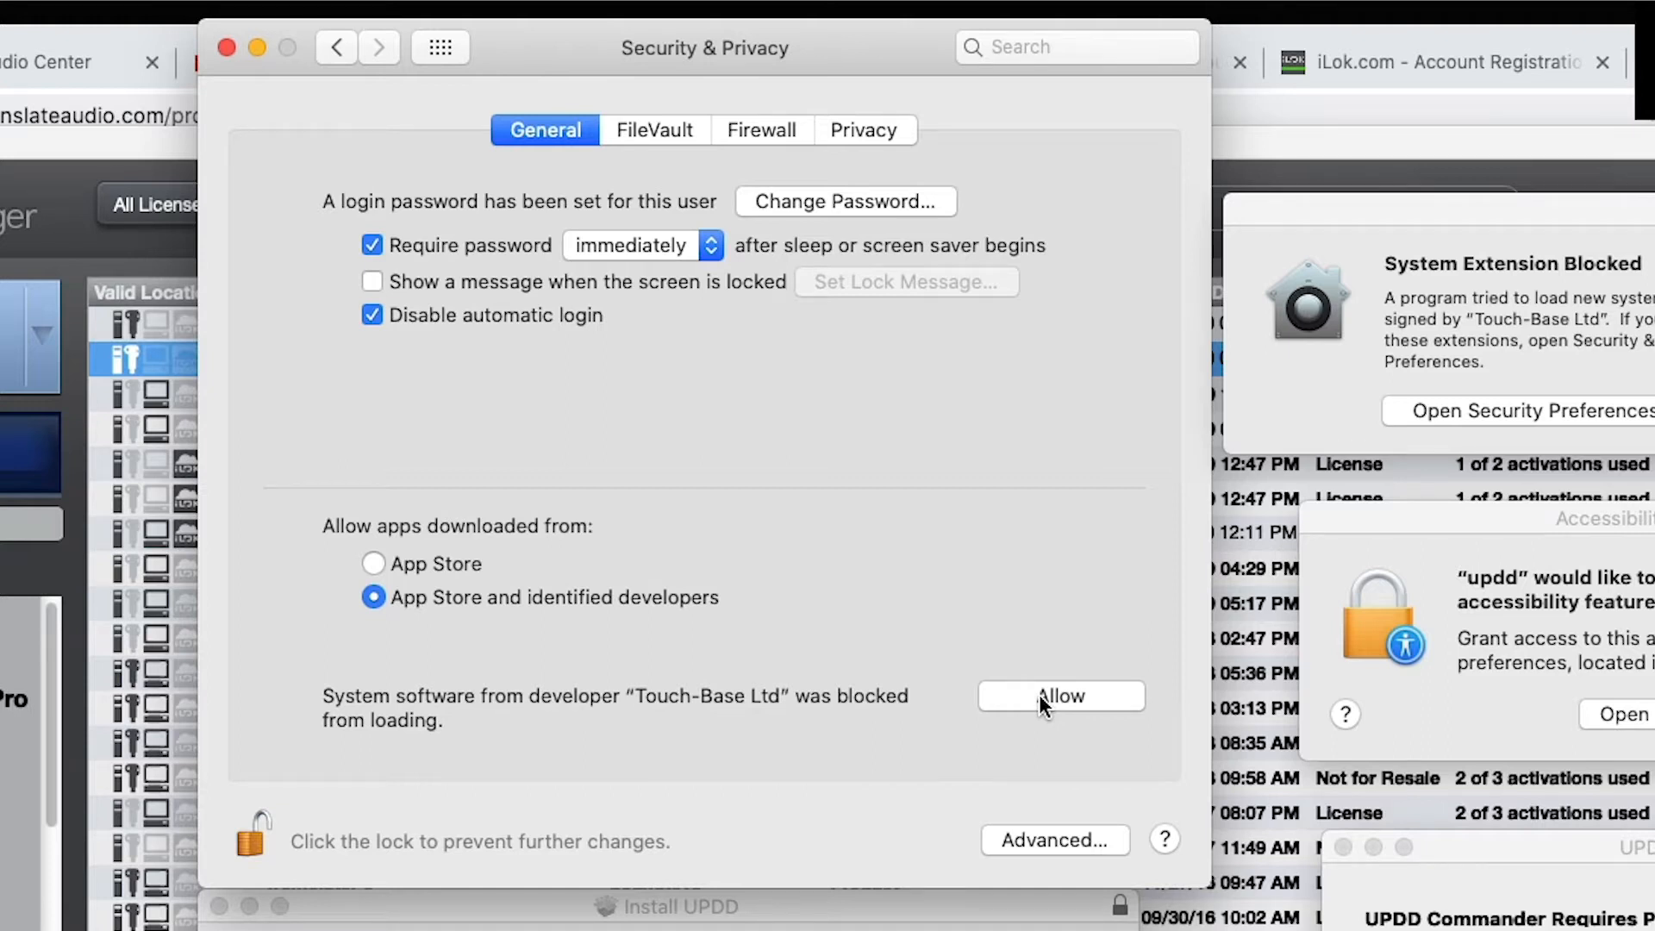
left_click(1039, 697)
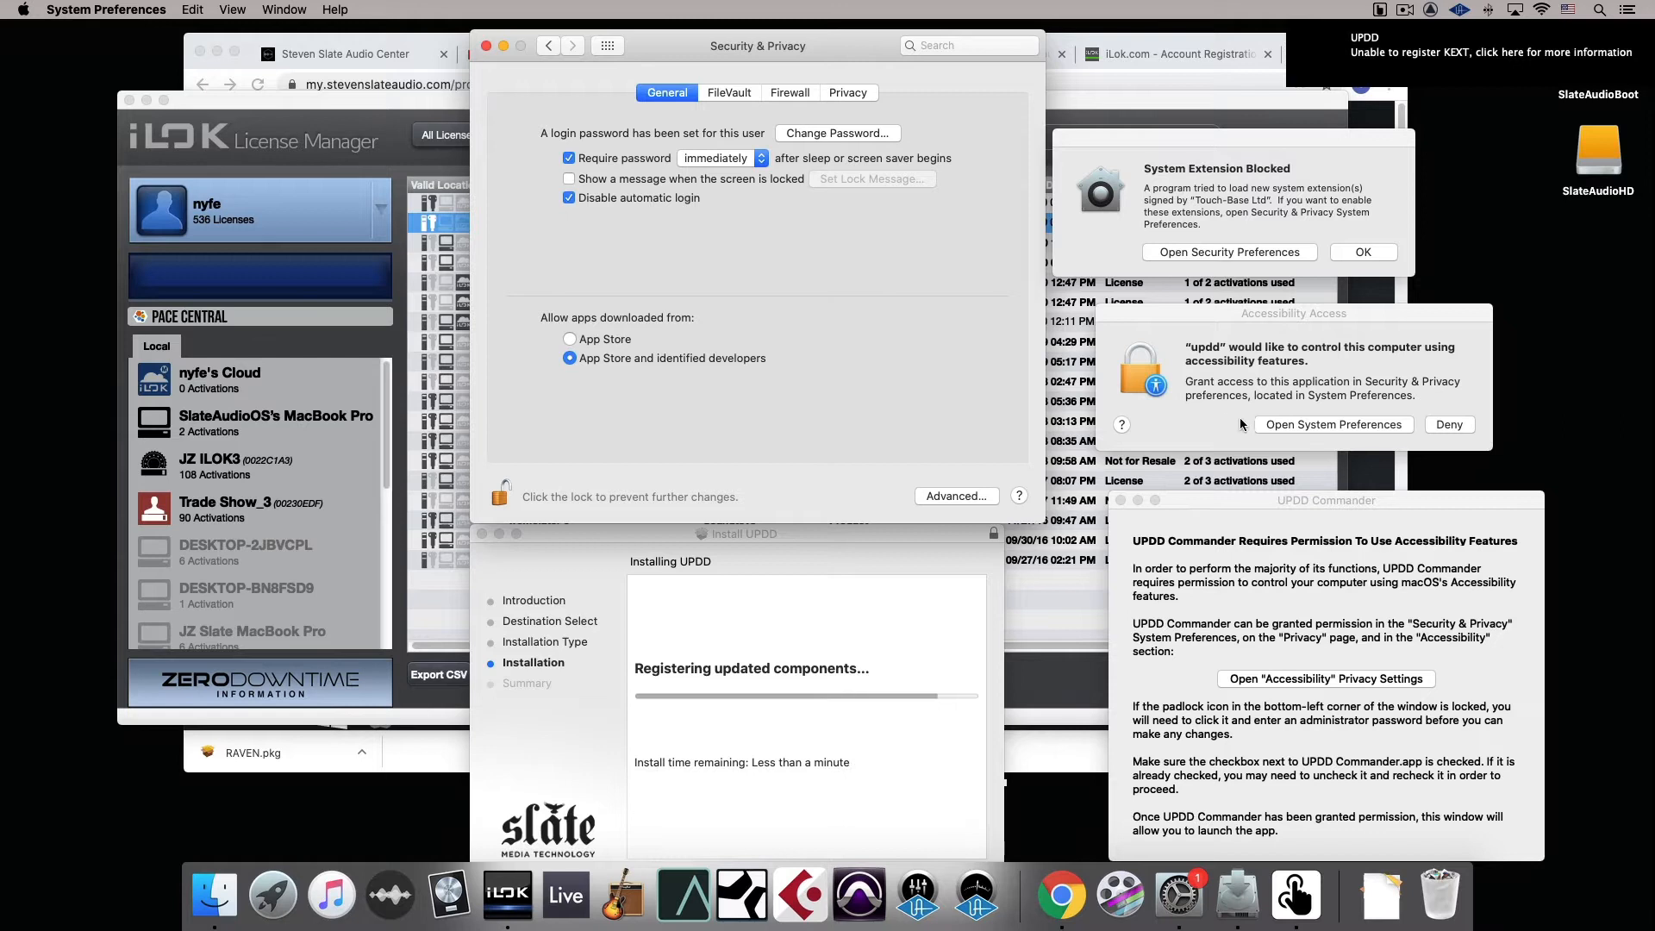
Grant updd and UPDD Commander permission to control the computer in the Accessibility privacy settings
left_click(1313, 423)
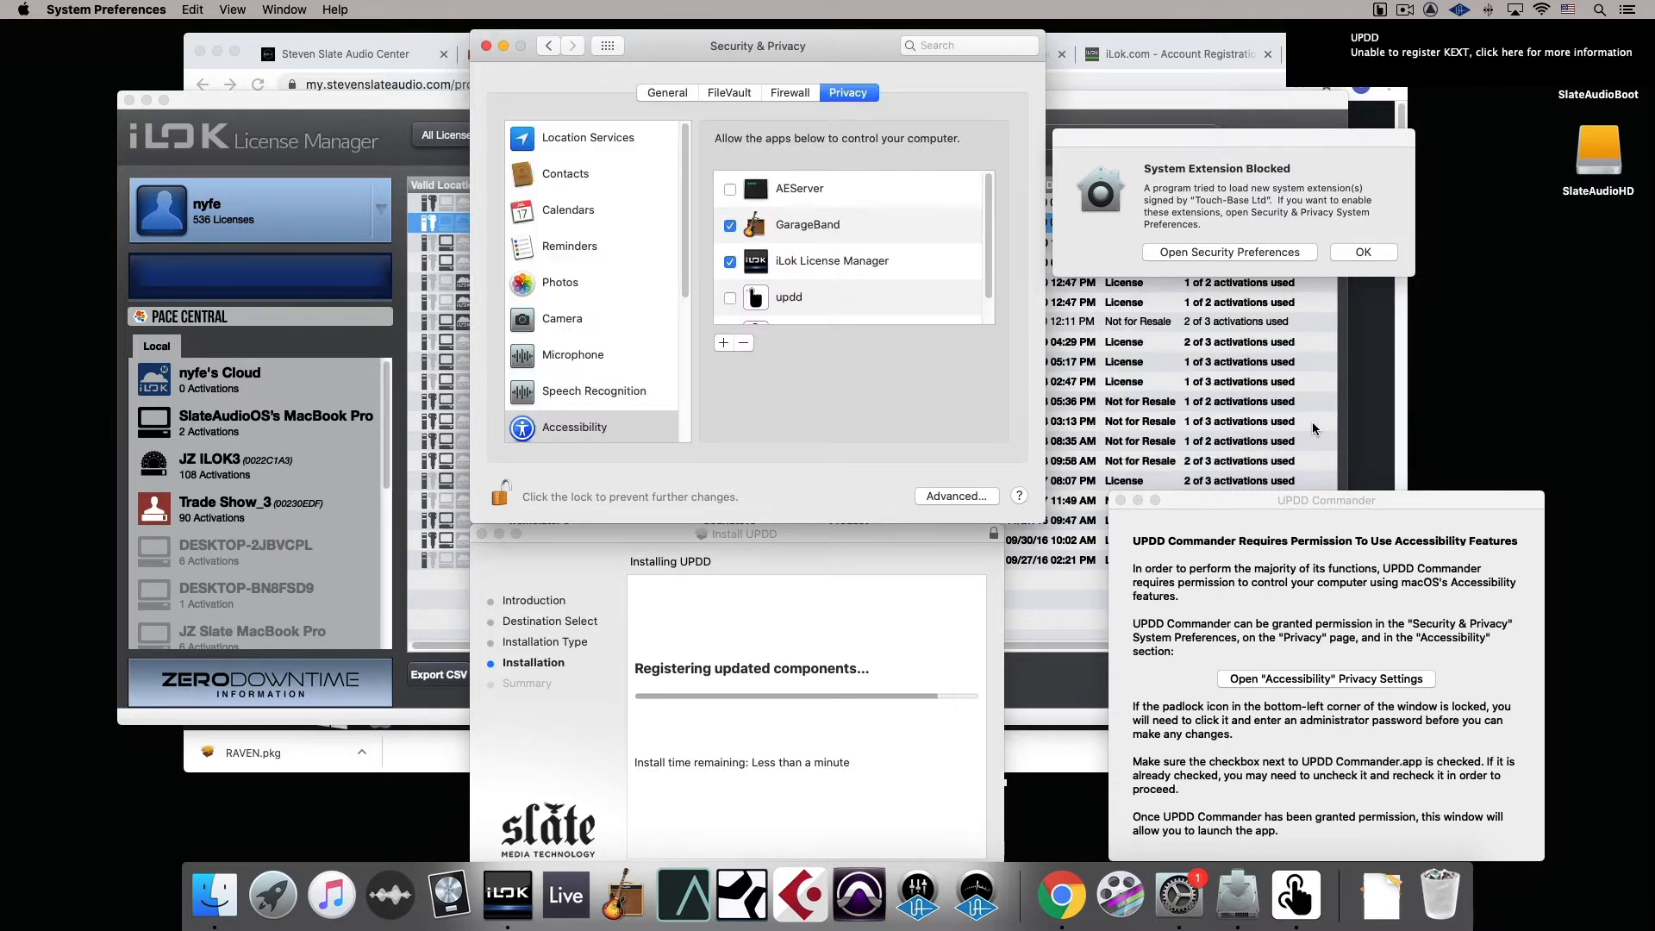
scroll(916, 276, "down", 1)
left_click(730, 270)
left_click(731, 306)
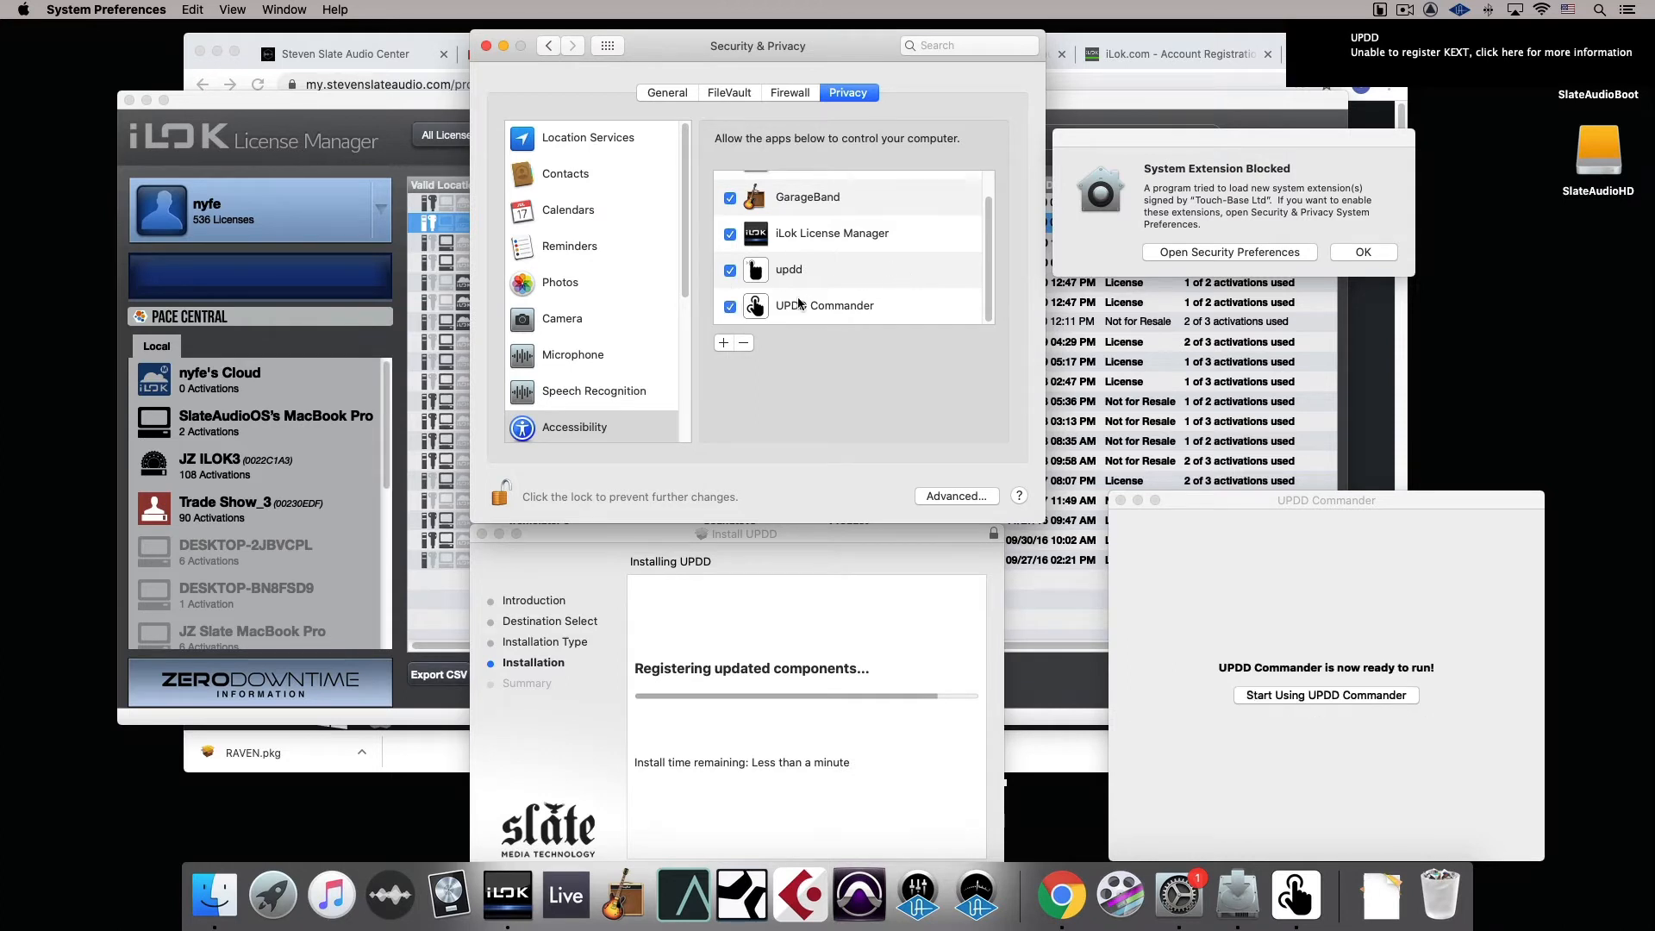
scroll(821, 305, "up", 1)
scroll(821, 307, "down", 1)
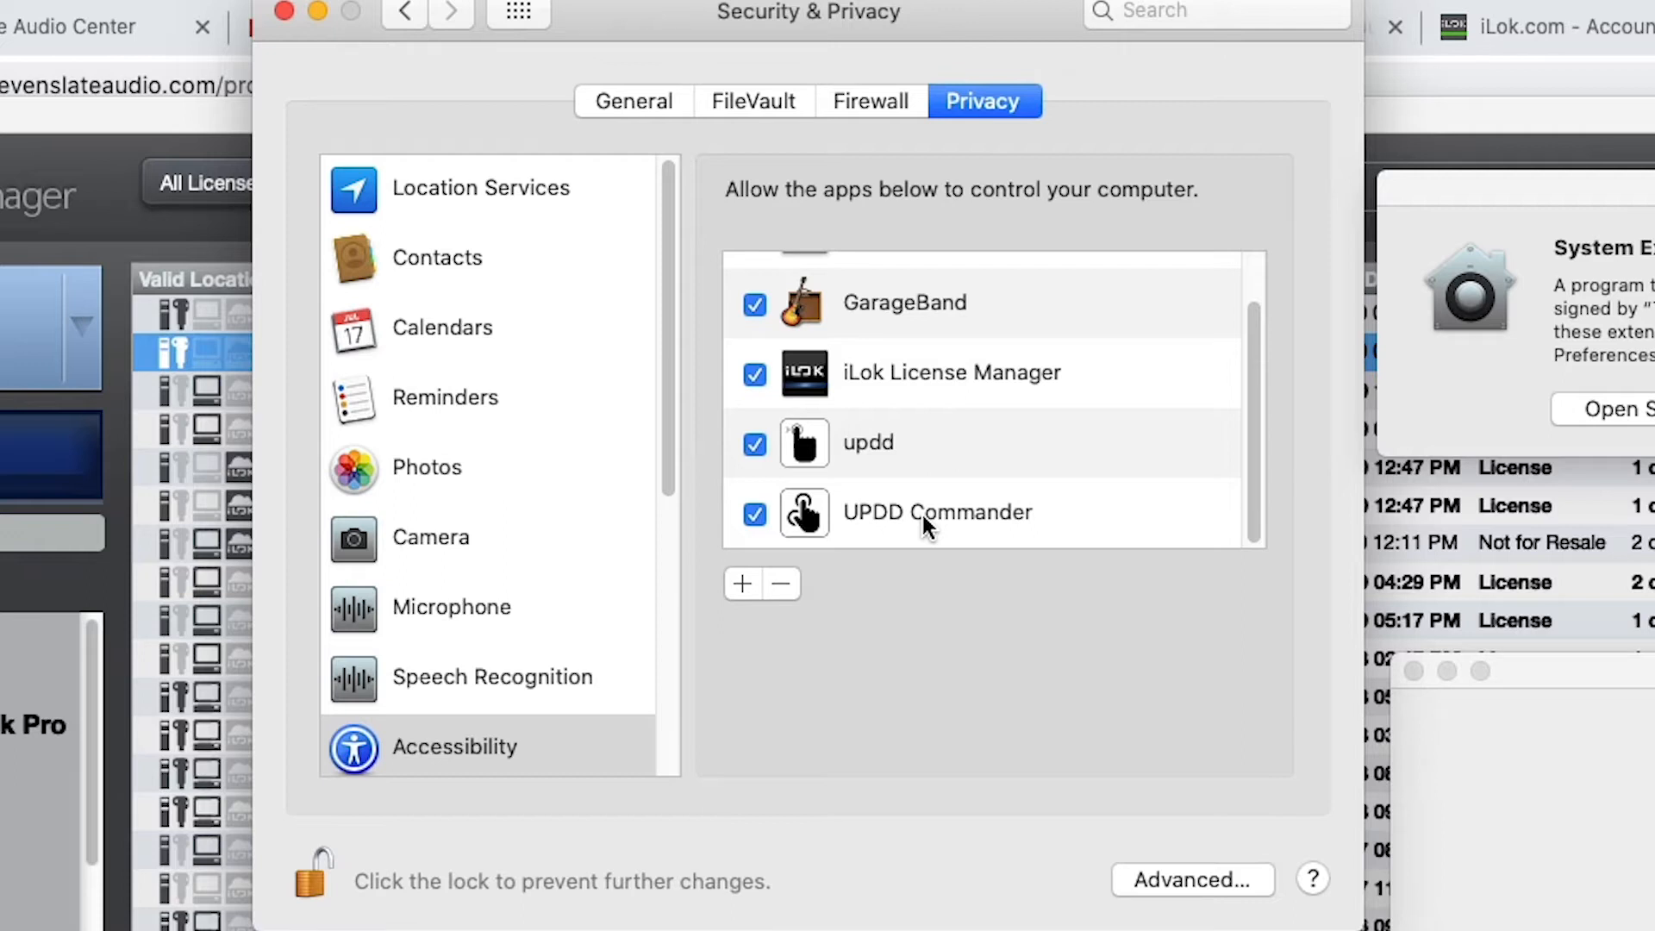
Add Pro Tools, Raven and Automator to the apps allowed to control the computer in the Accessibility privacy settings
left_click(740, 586)
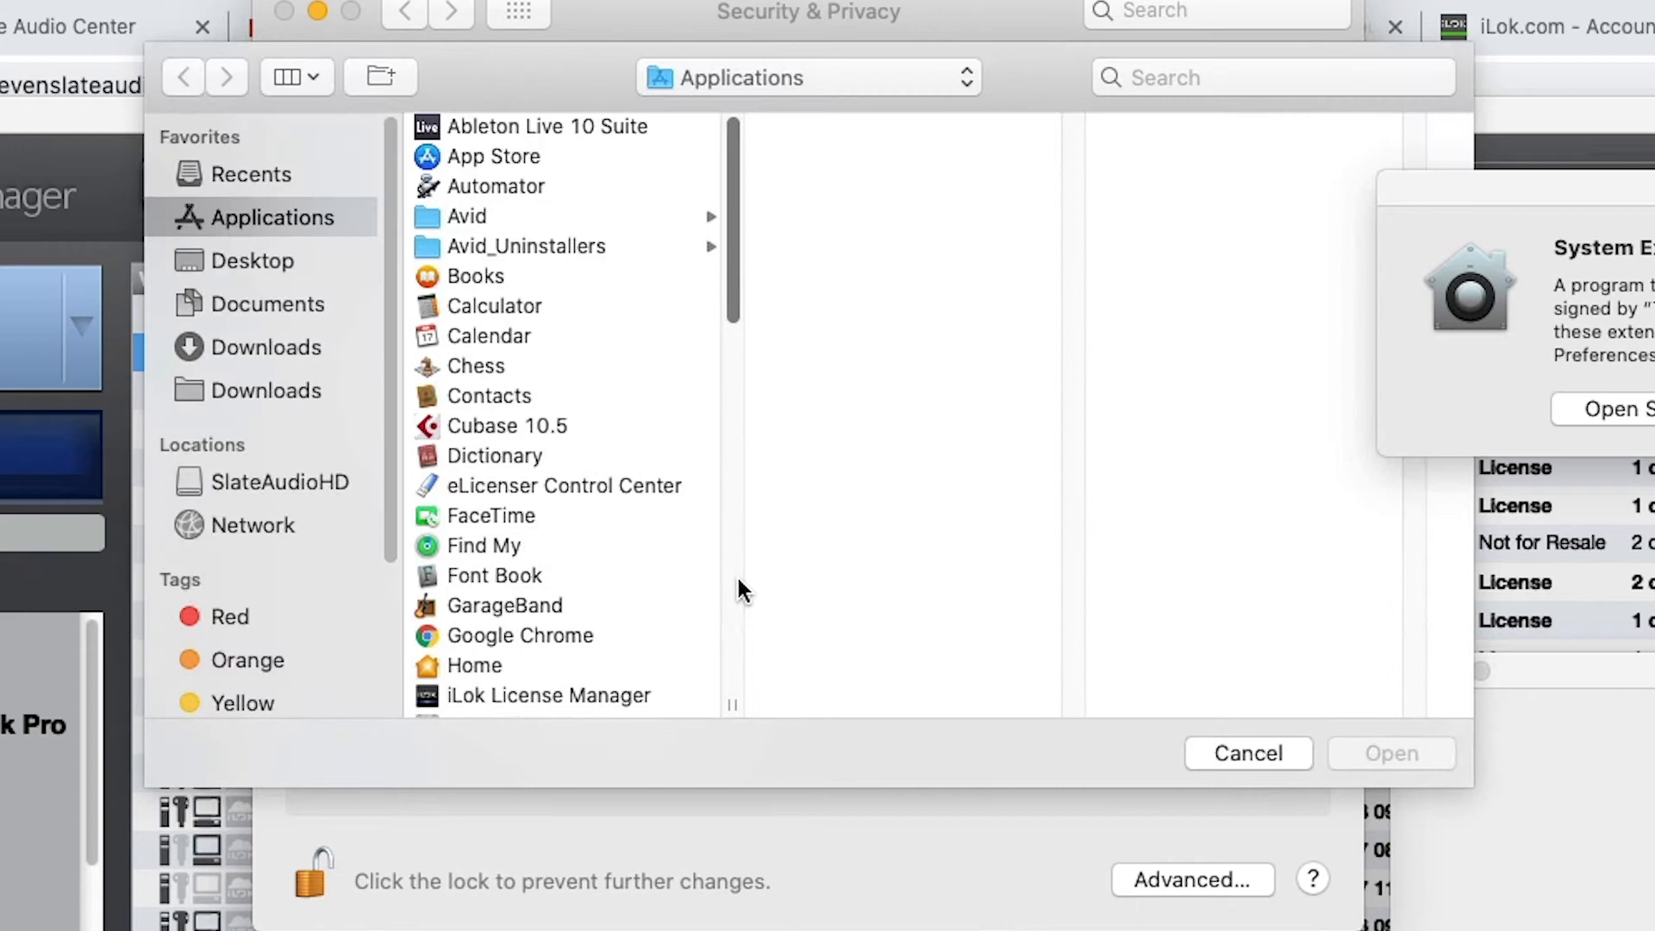
type("pro")
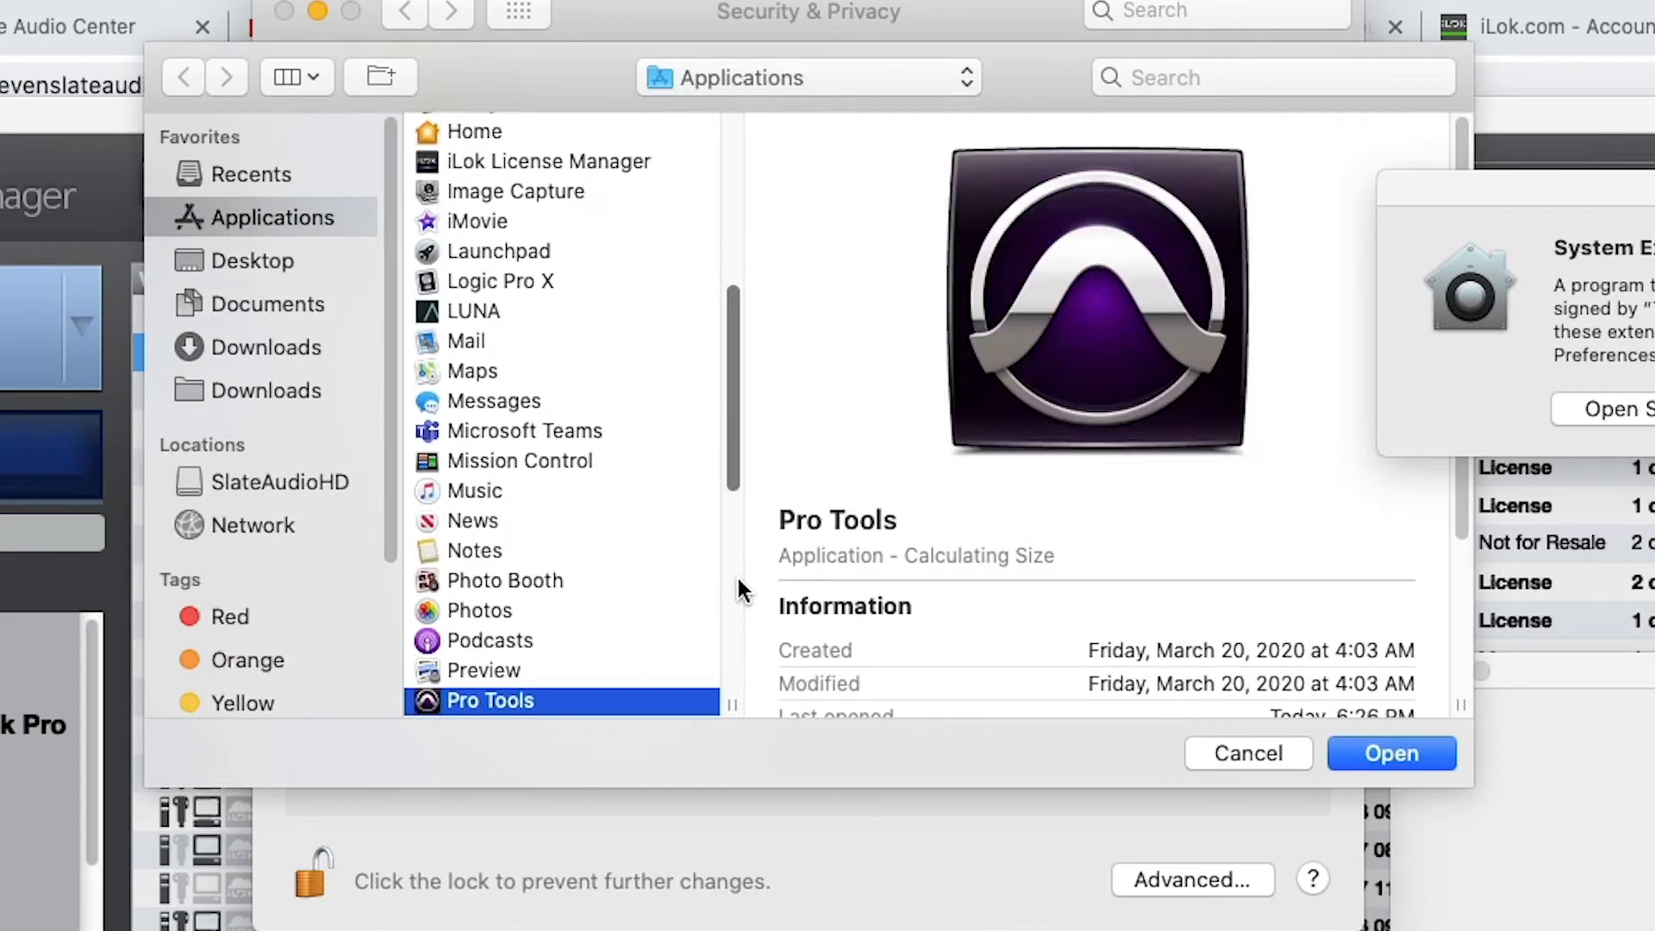
key("Return")
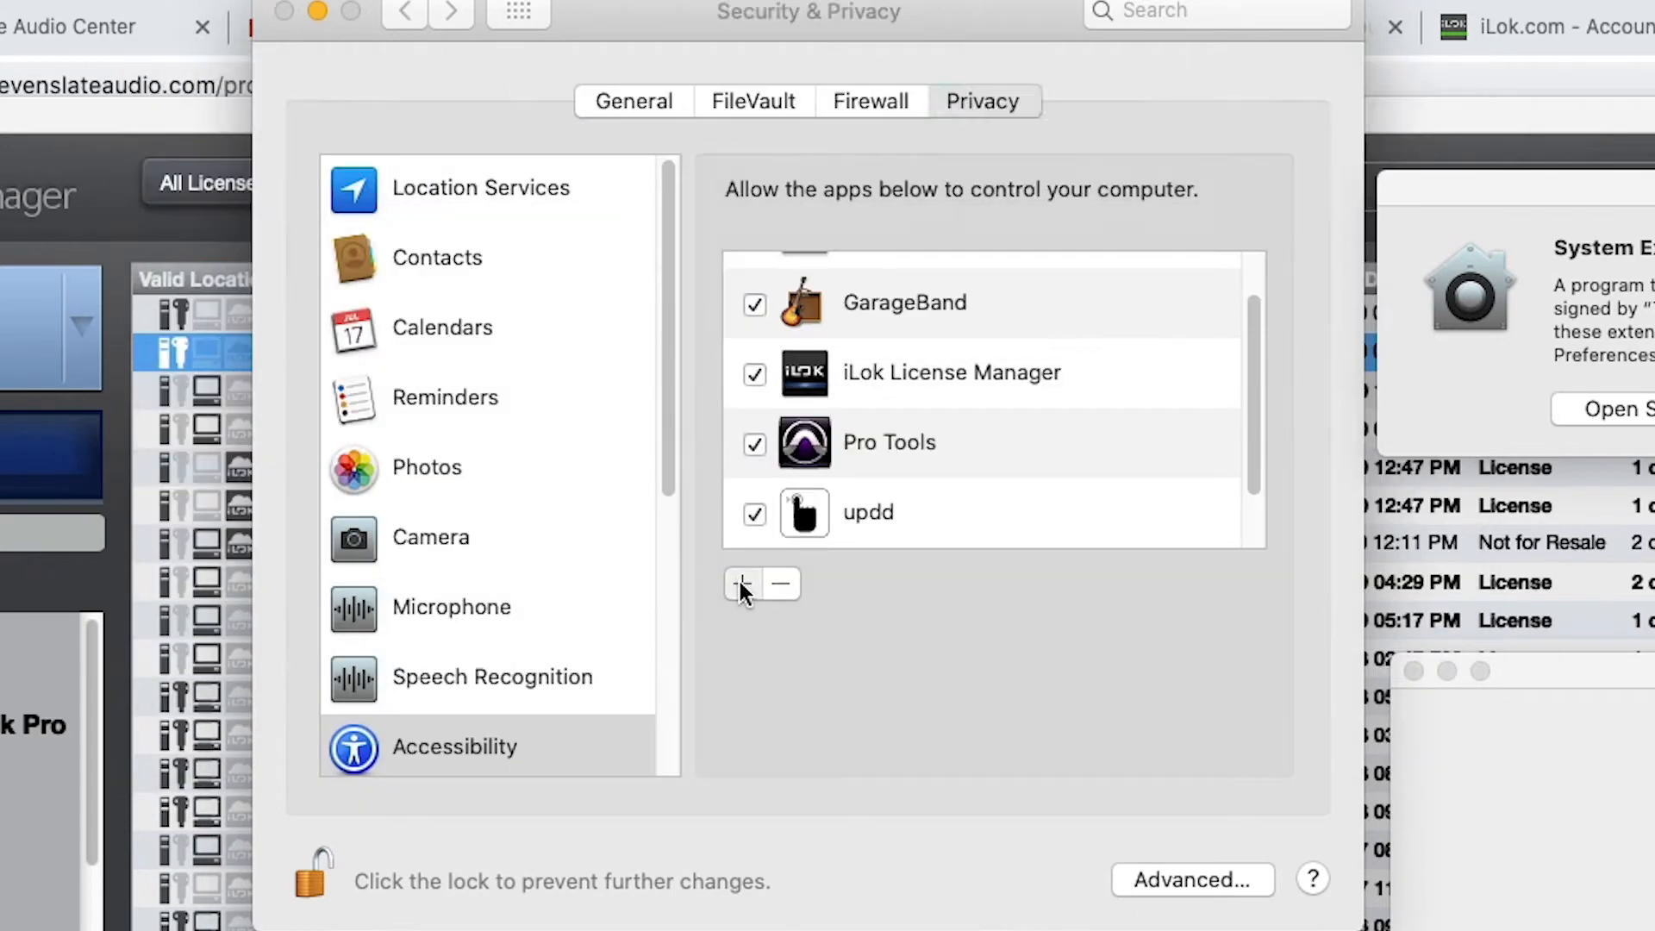
left_click(741, 583)
type("r")
key("Return")
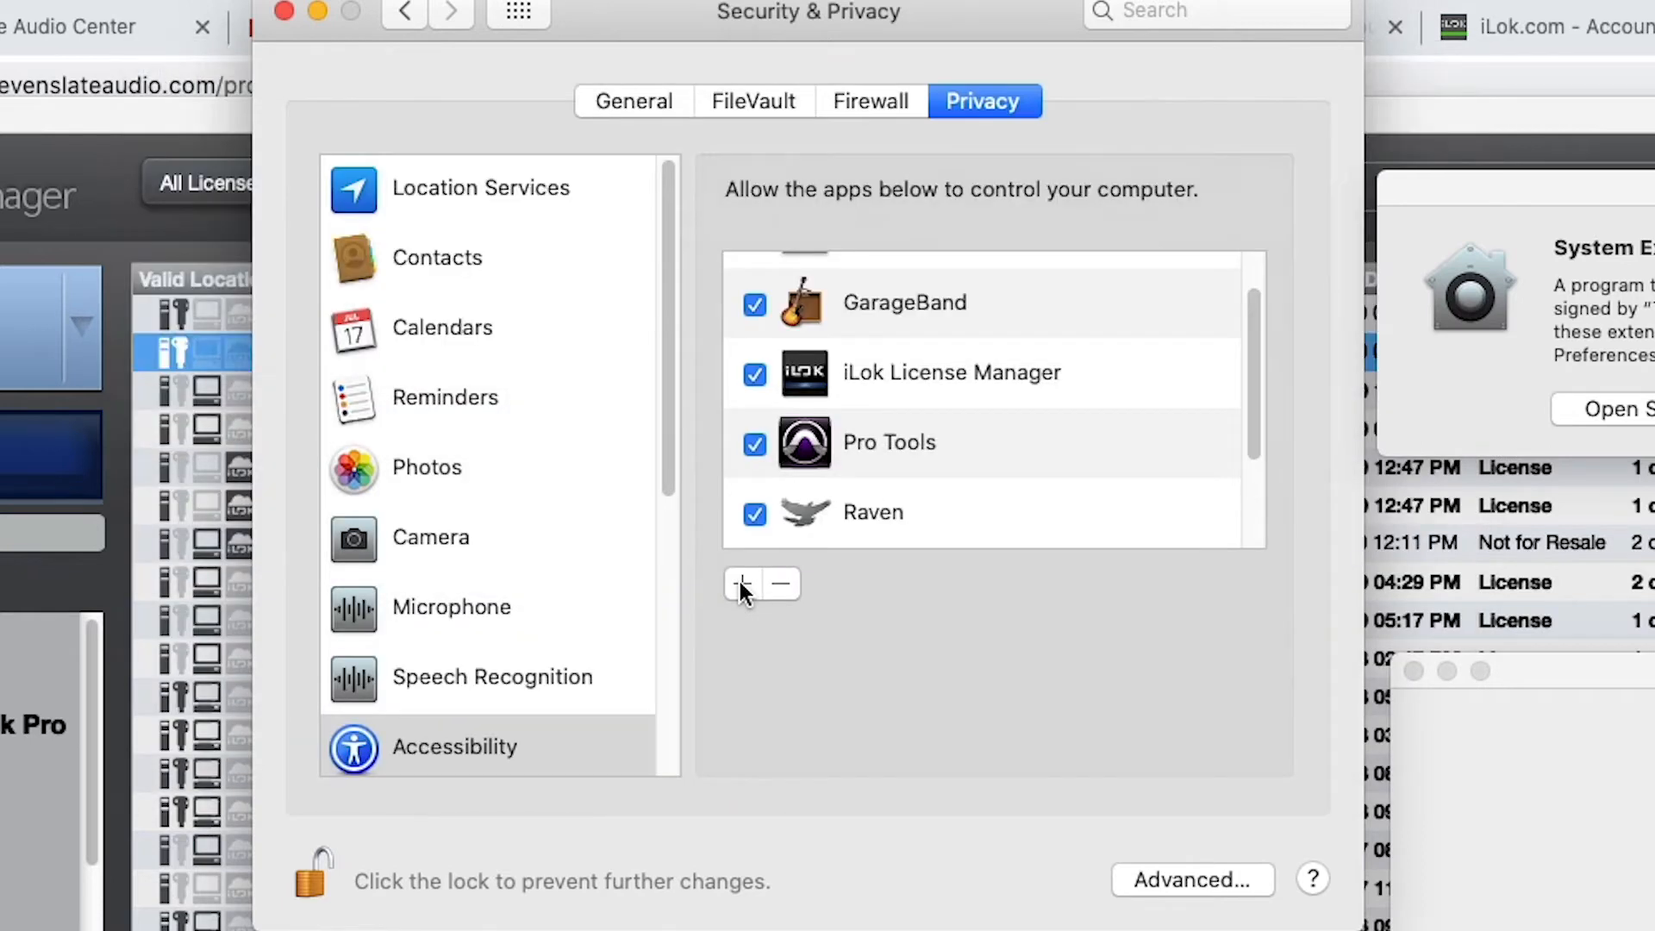
left_click(741, 584)
type("au")
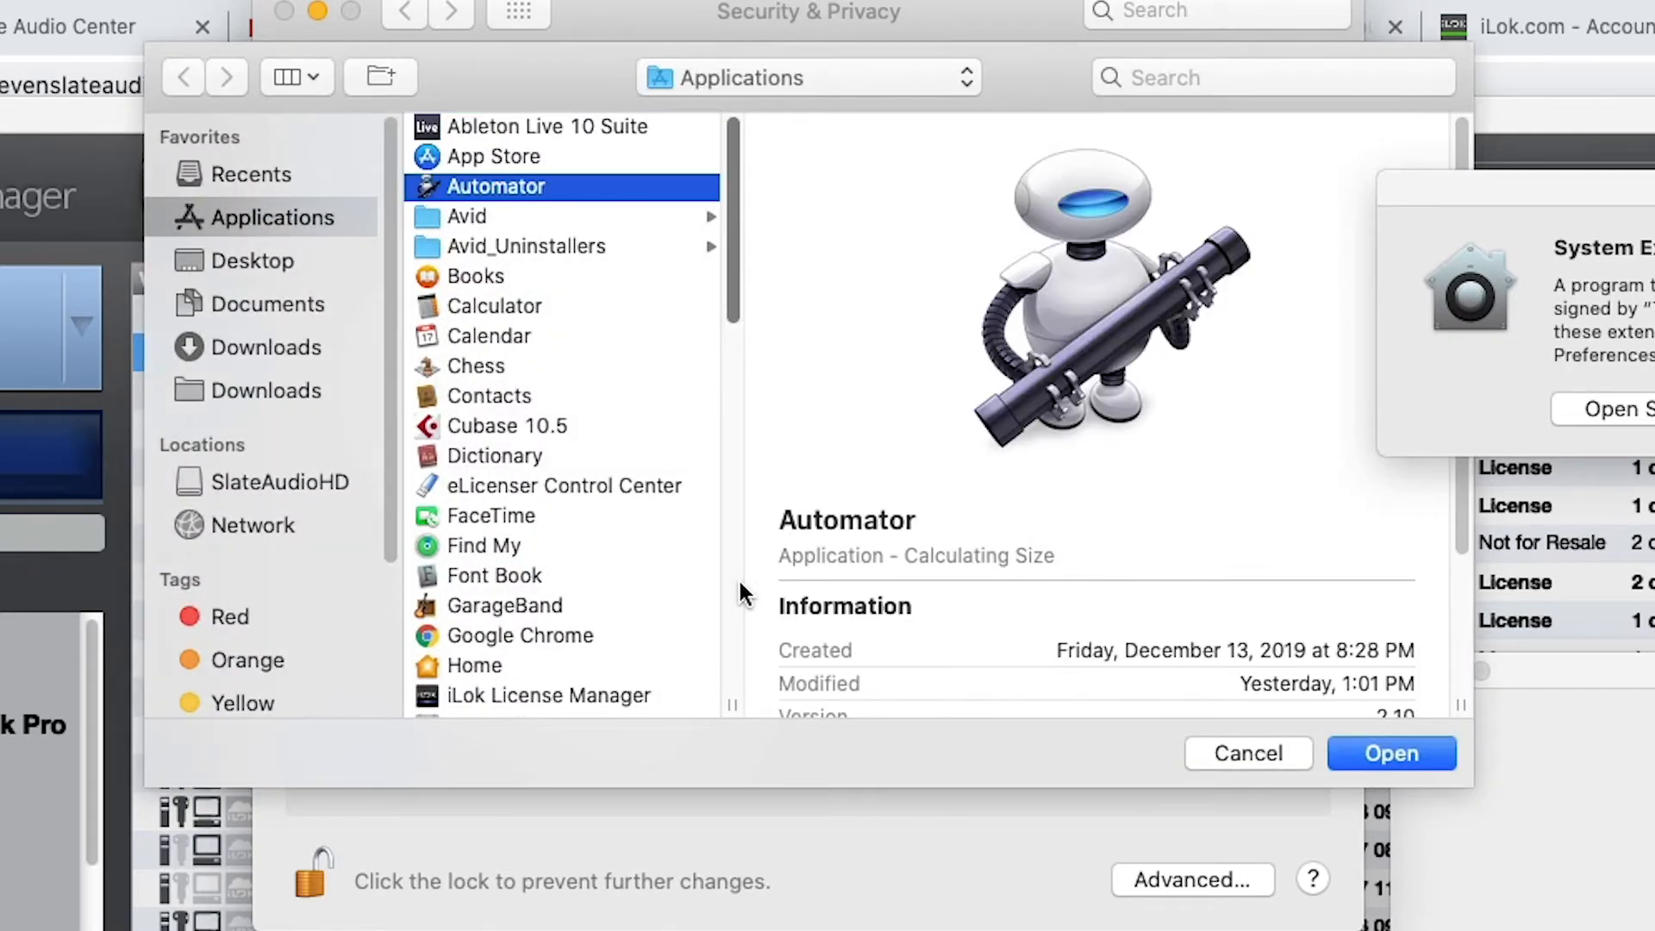
key("Return")
Add Terminal from the Utilities folder to the apps allowed to control the computer
left_click(741, 584)
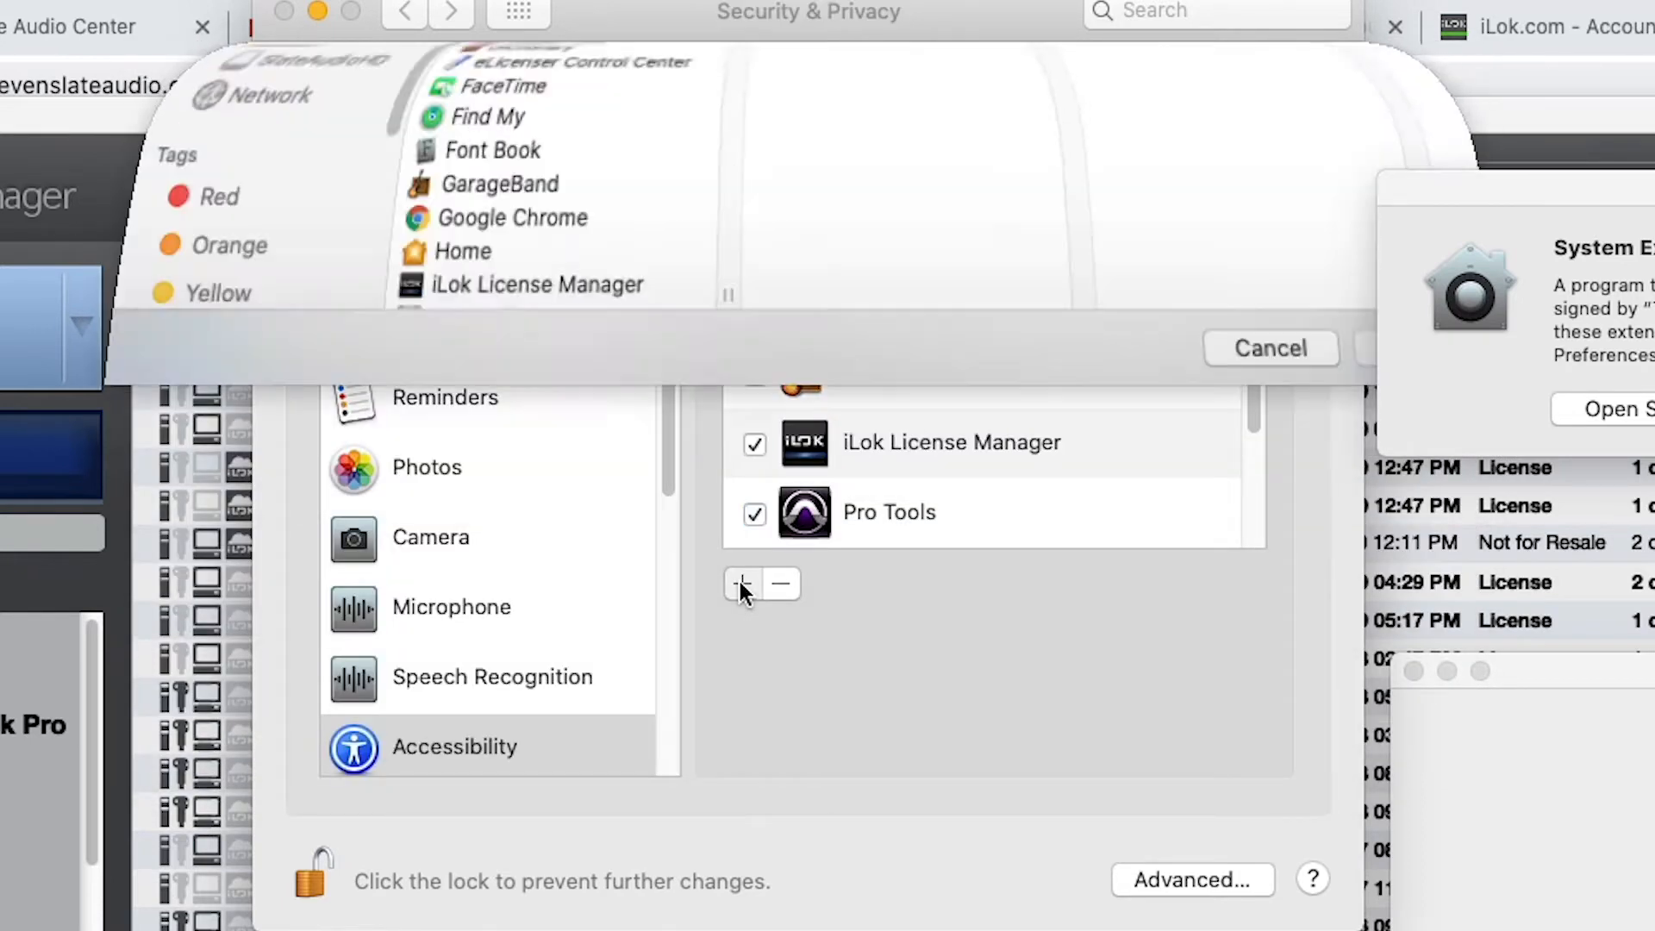
type("v")
key("Return")
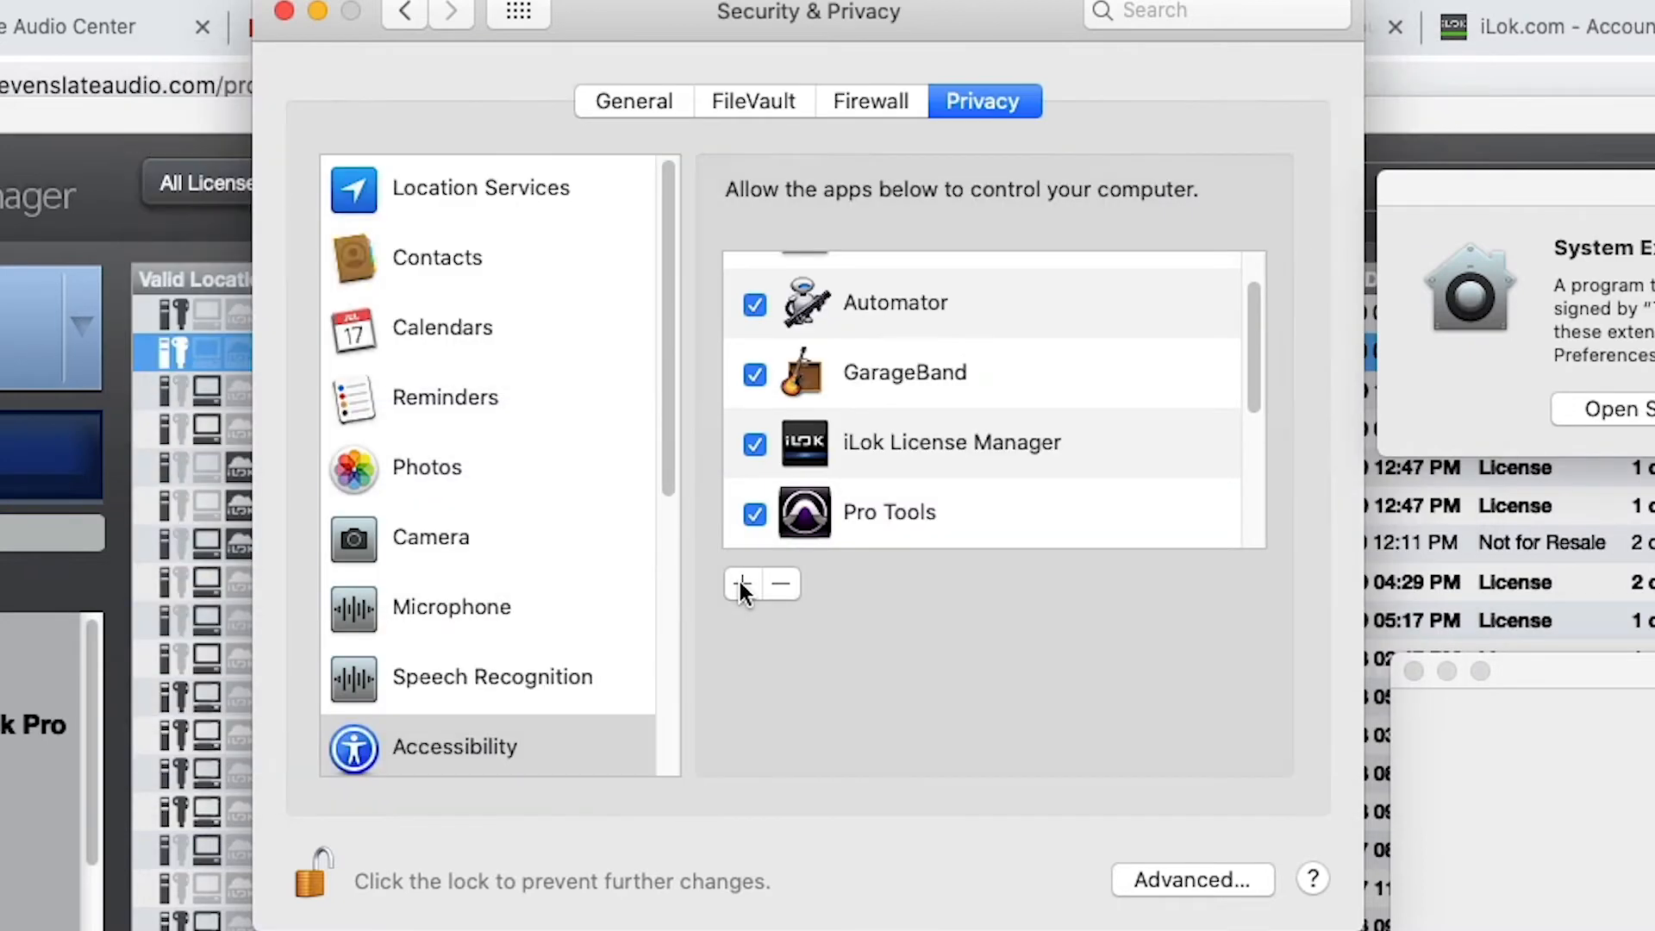
left_click(741, 584)
key("Up")
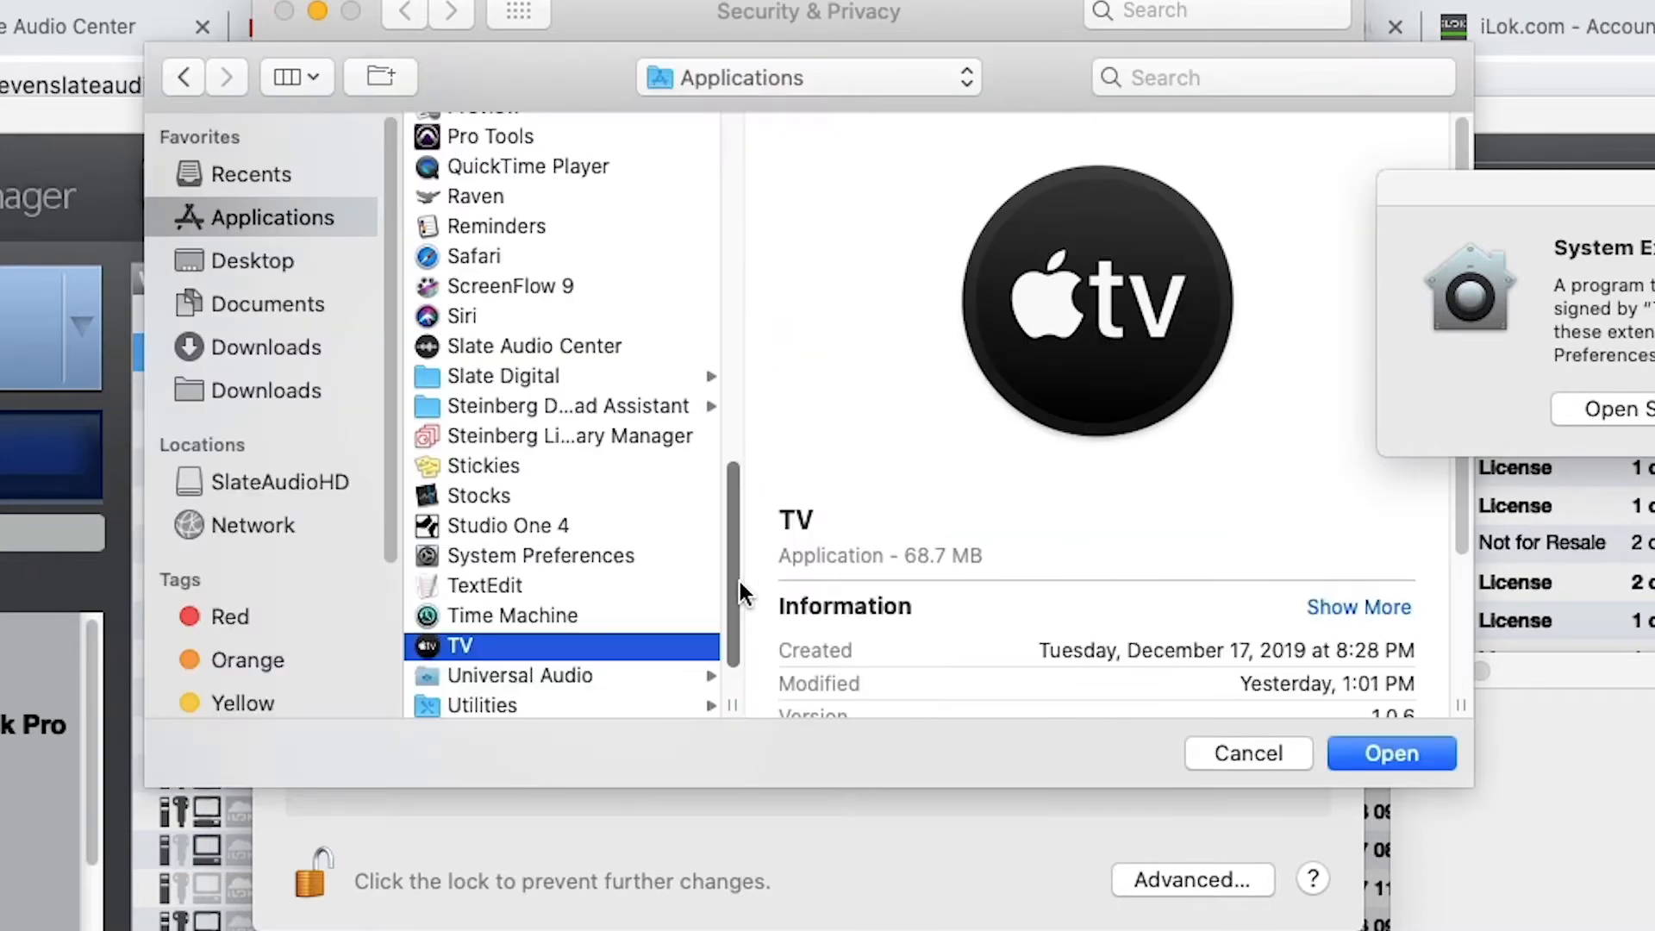
key("Down")
key("Down")
key("Right")
type("t")
key("Return")
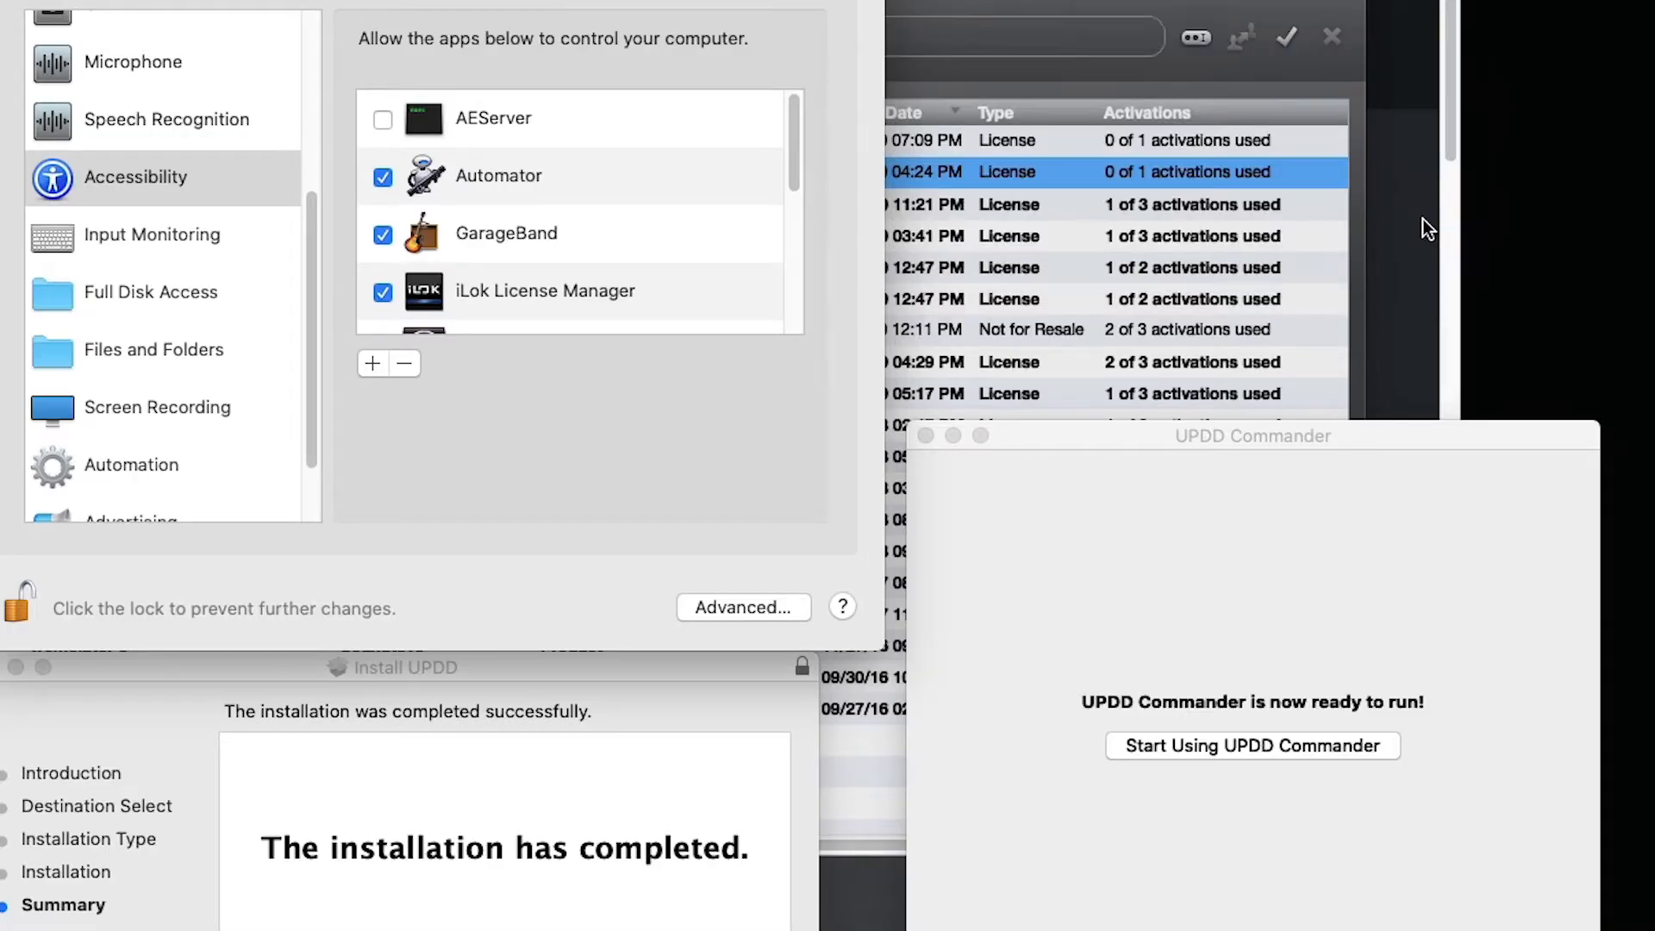
Start using UPDD Commander and close the completed UPDD installer
left_click(1285, 747)
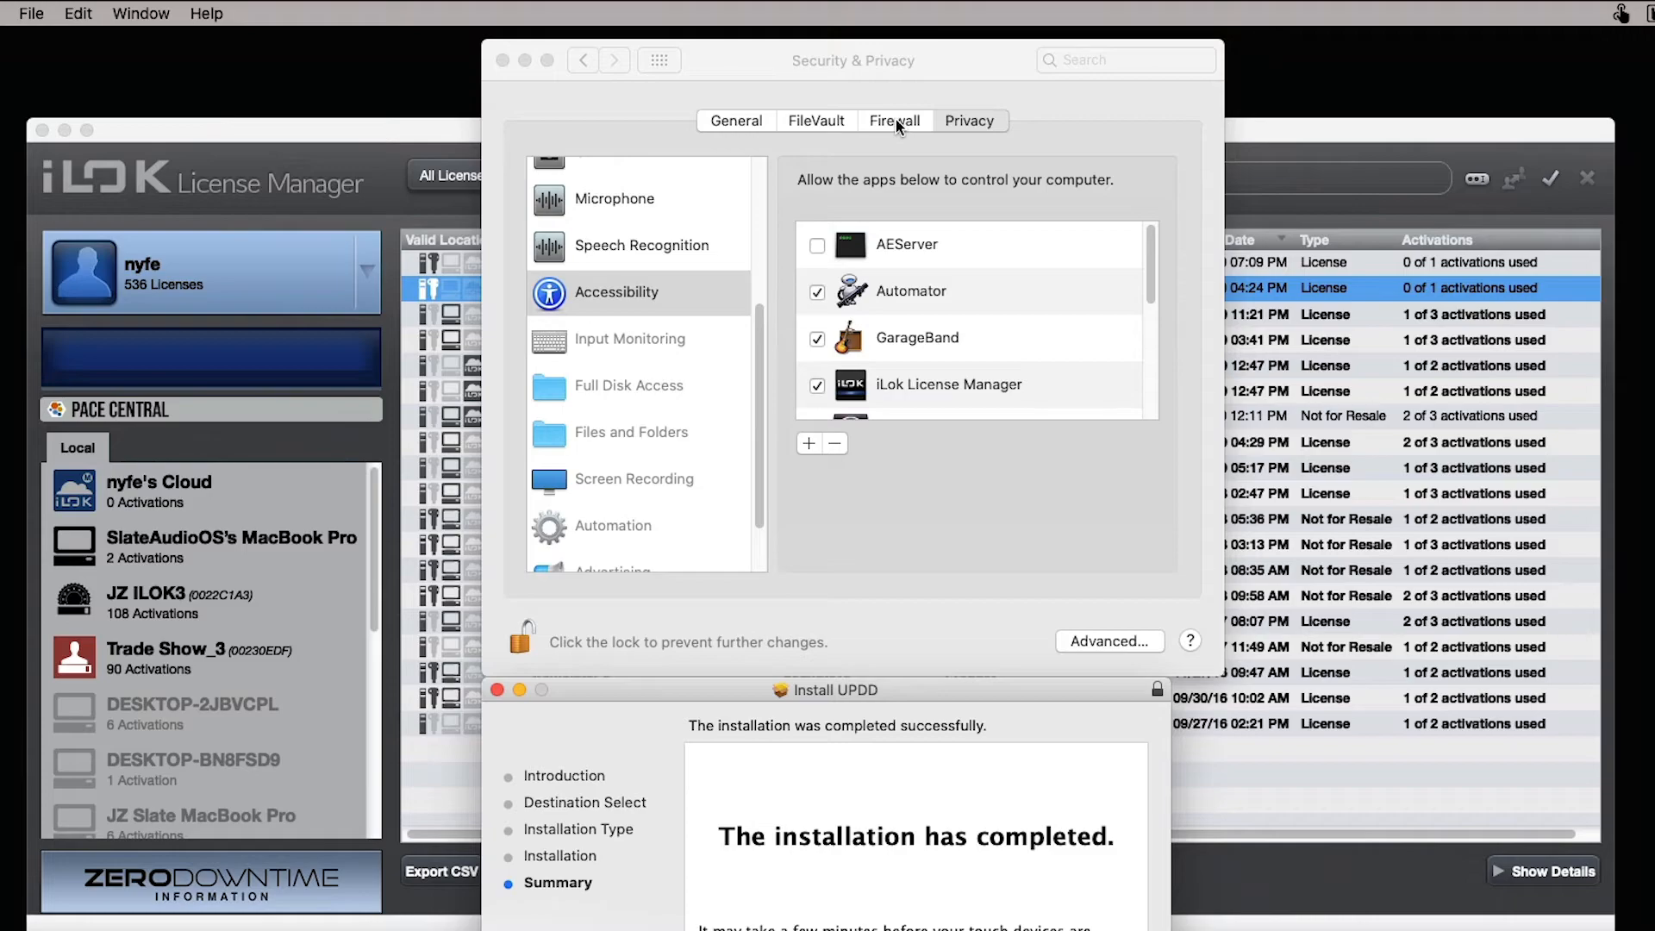
left_click_drag(937, 685, 949, 453)
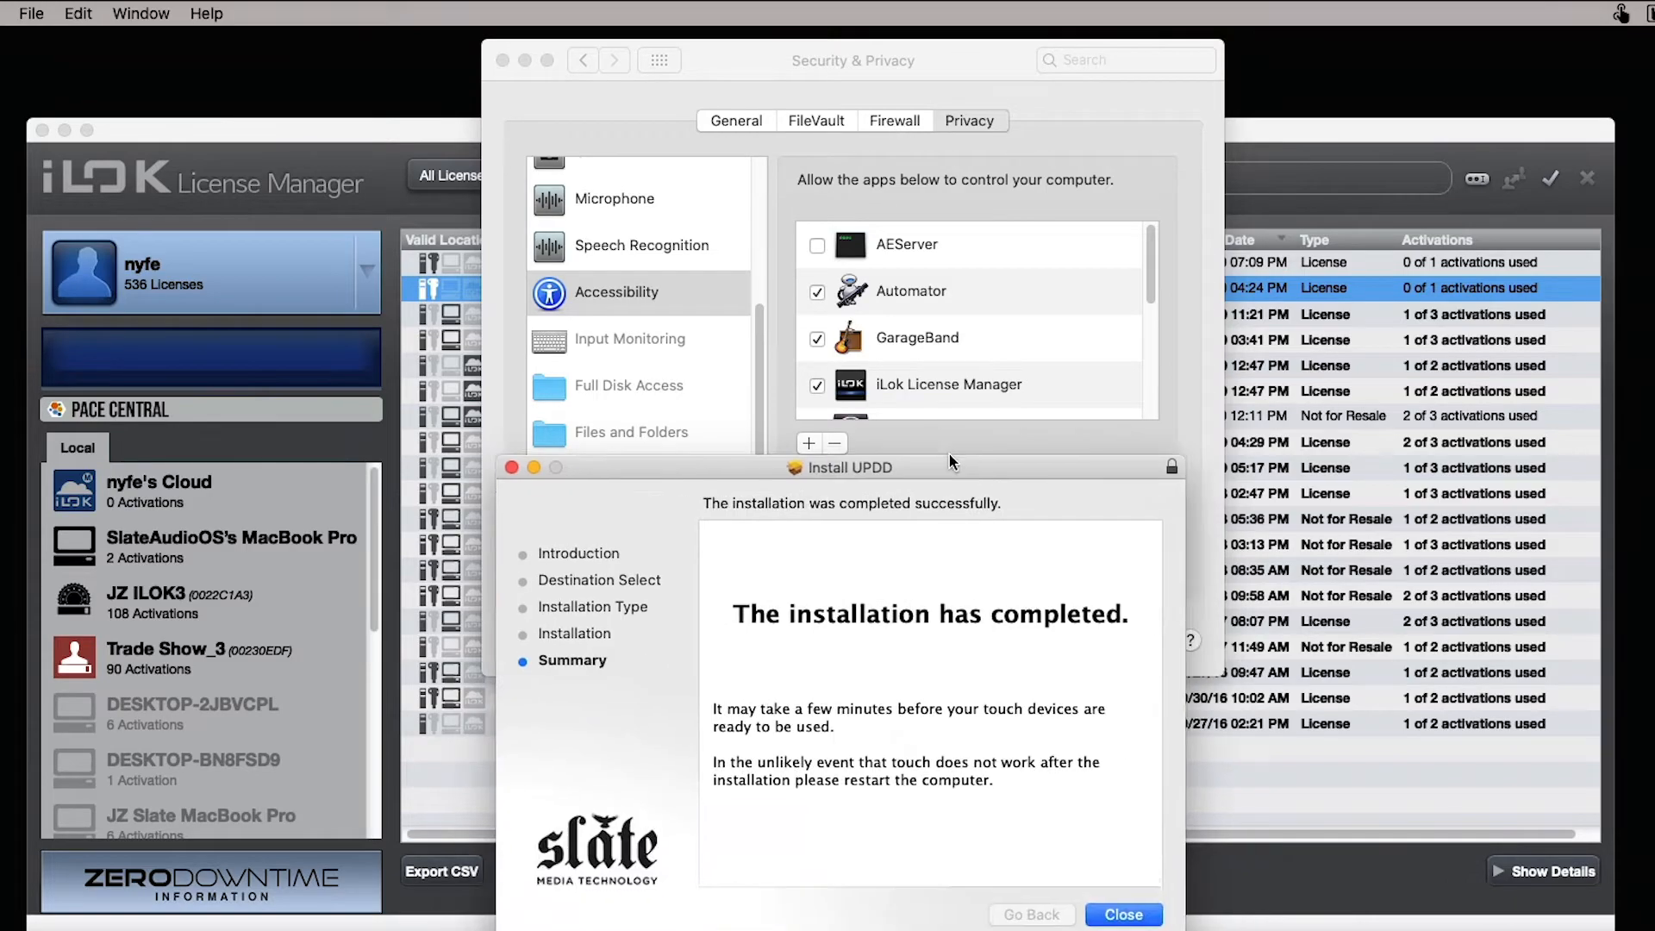
left_click(1133, 903)
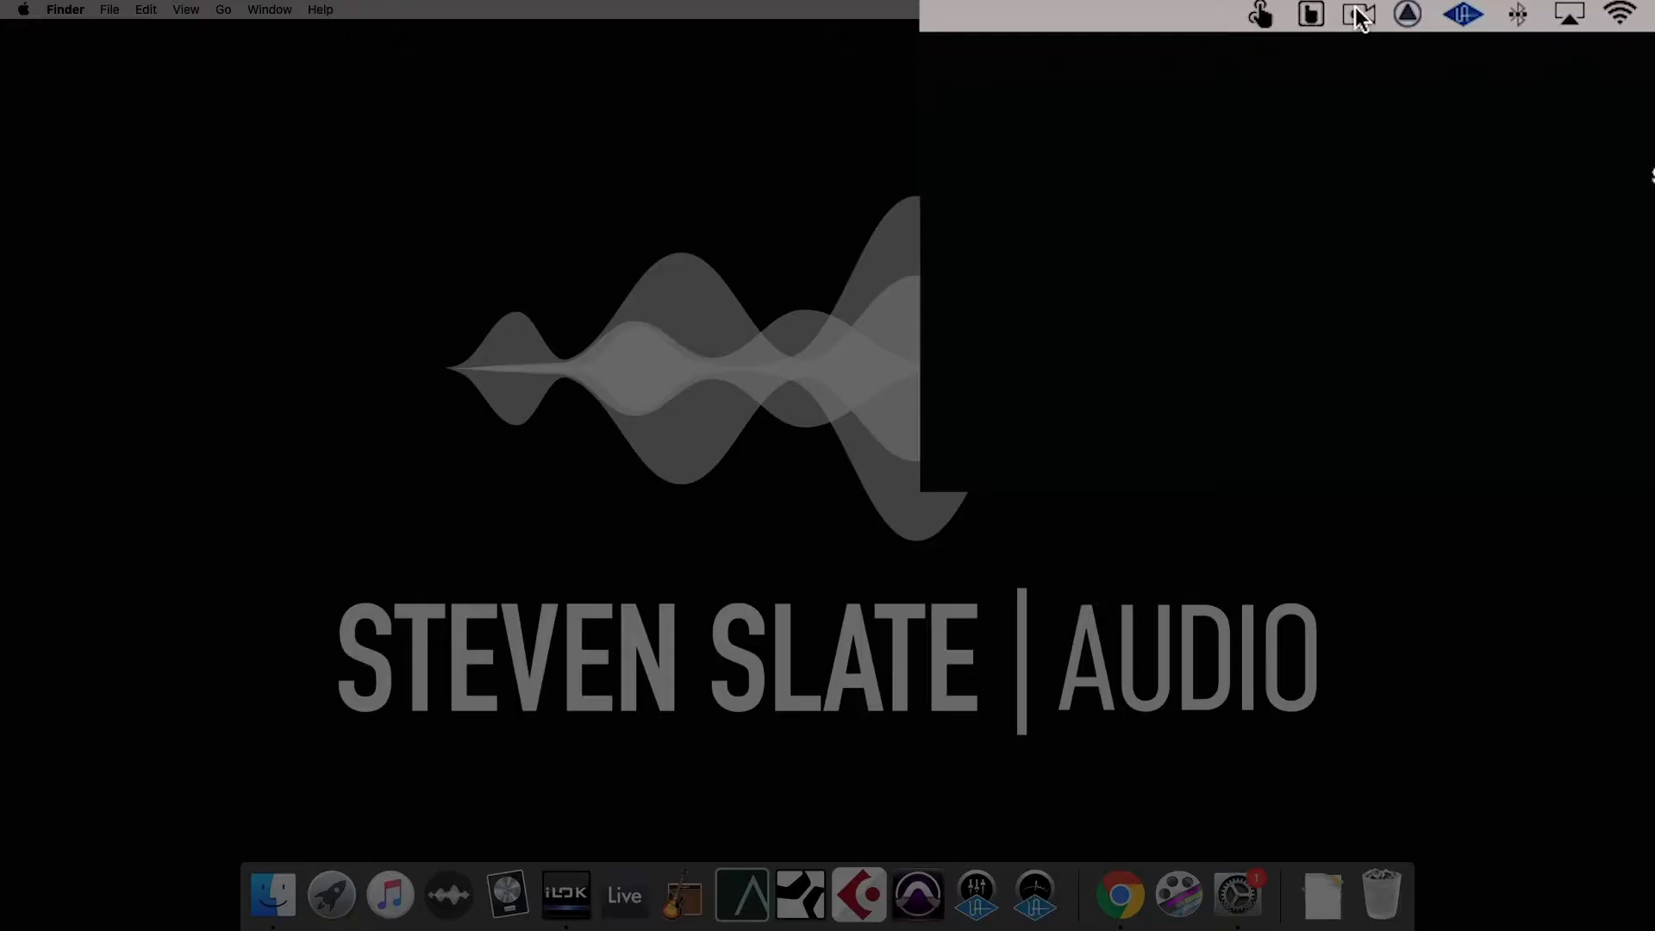
Match the RAVEN touchscreen to its monitor with the UPDD Daemon's Identify function
left_click(1311, 17)
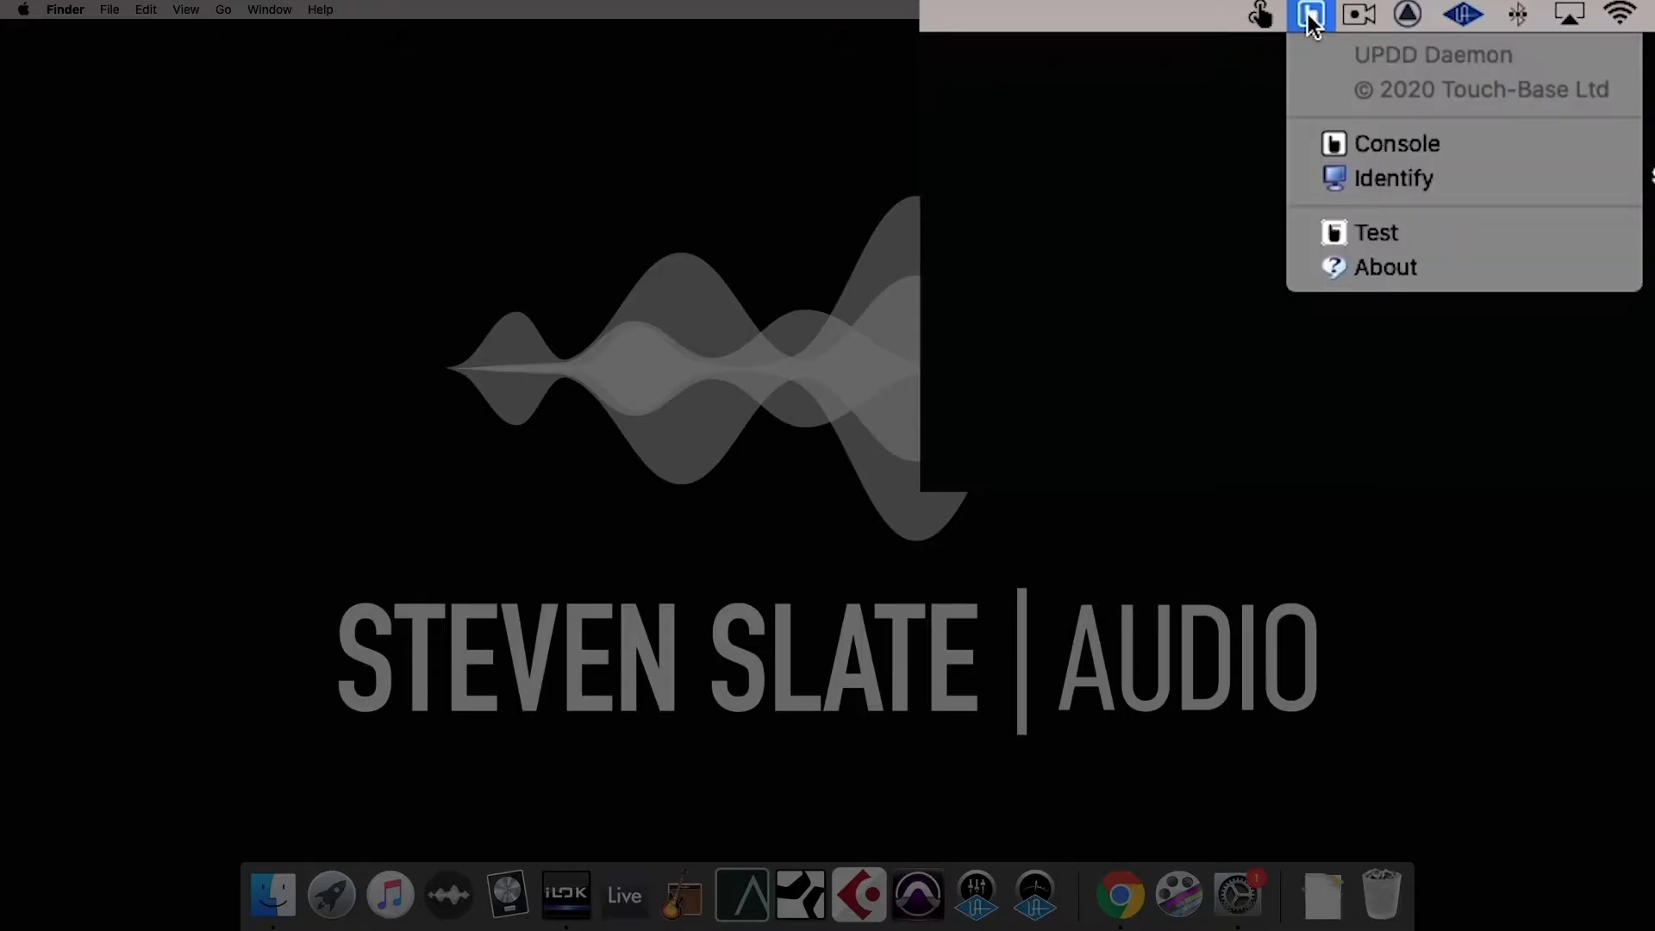
left_click(1396, 176)
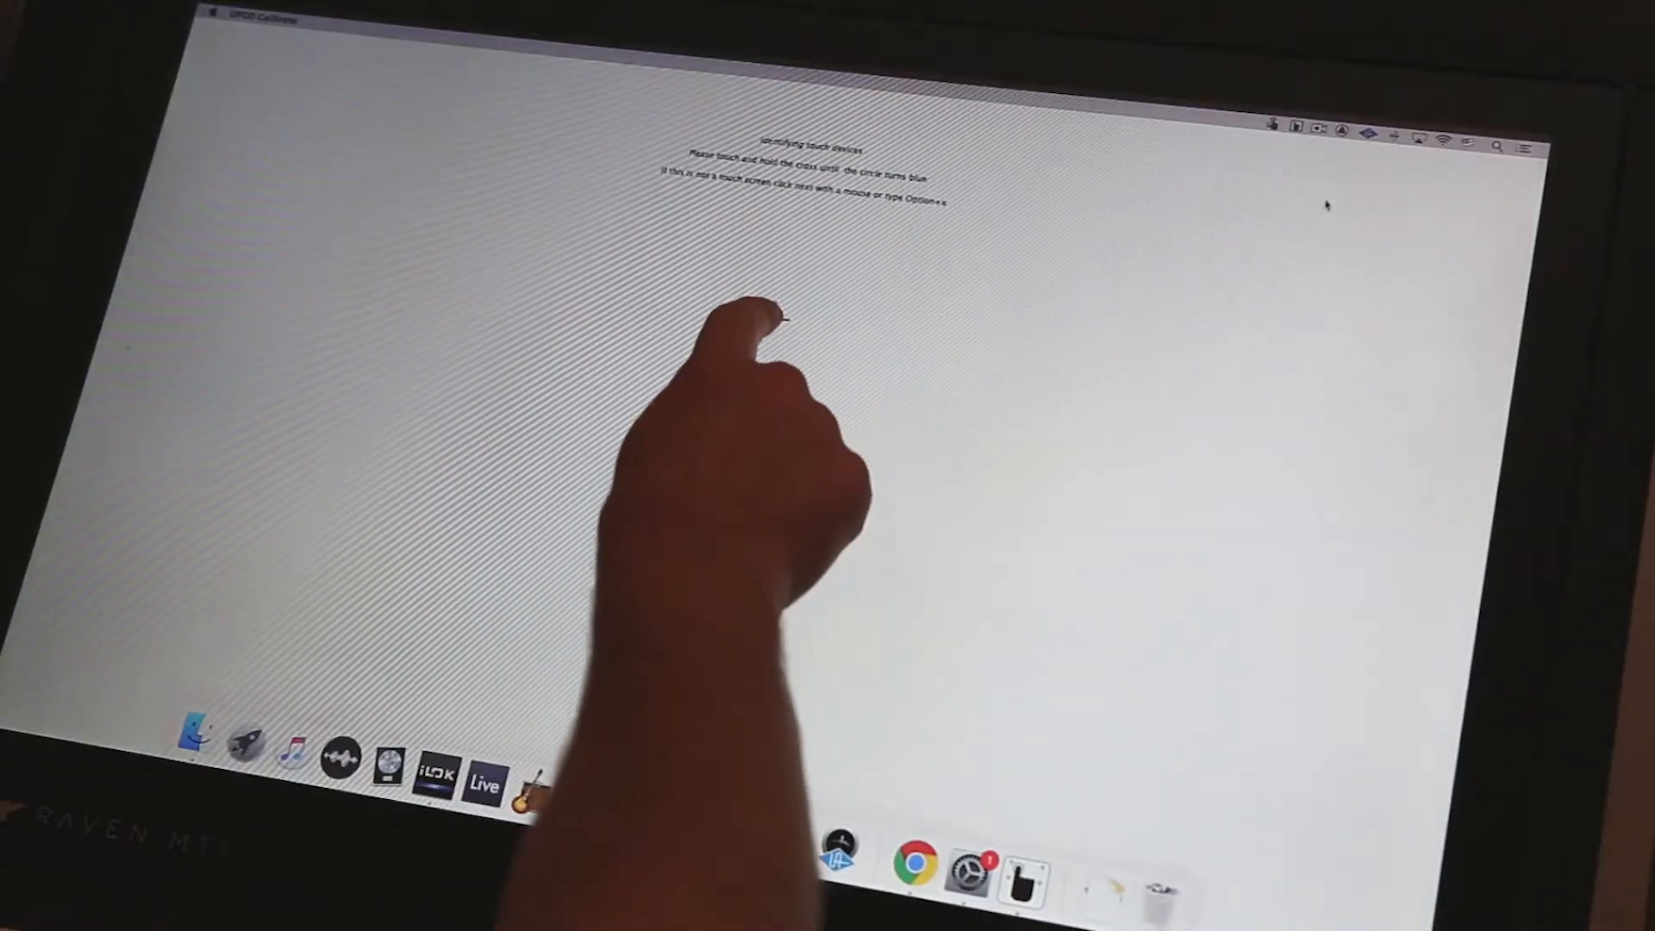
left_click(776, 316)
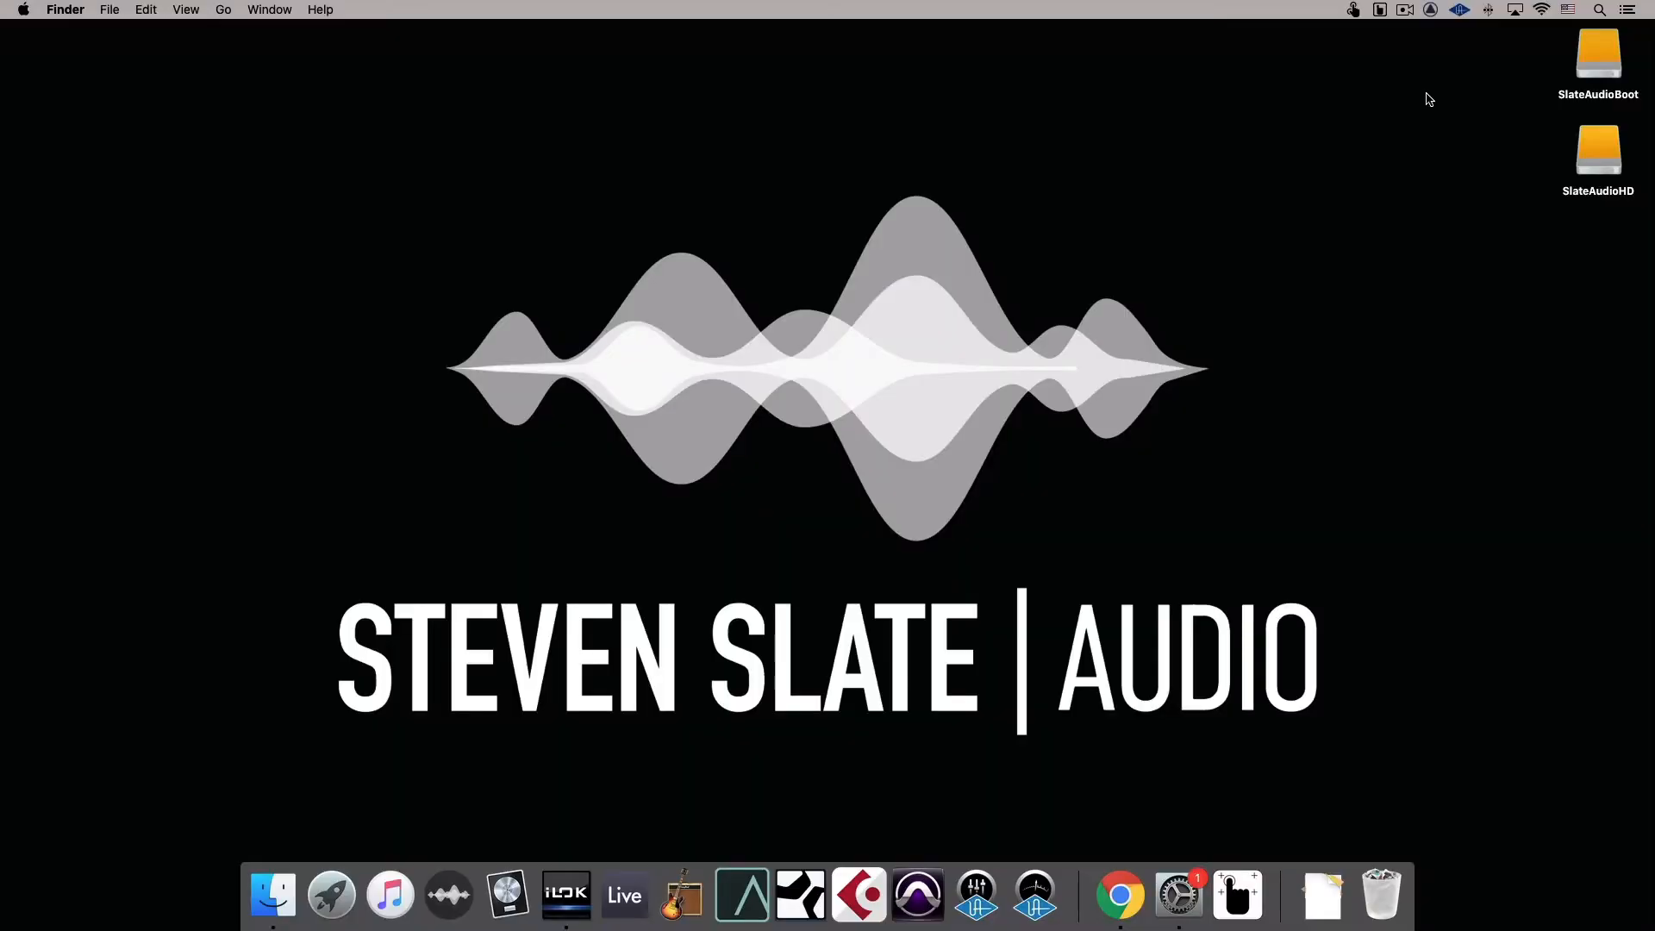
Calibrate the RAVEN touchscreen with 4 points from the UPDD Console, and start the UPDD Test
left_click(1381, 9)
left_click(1355, 143)
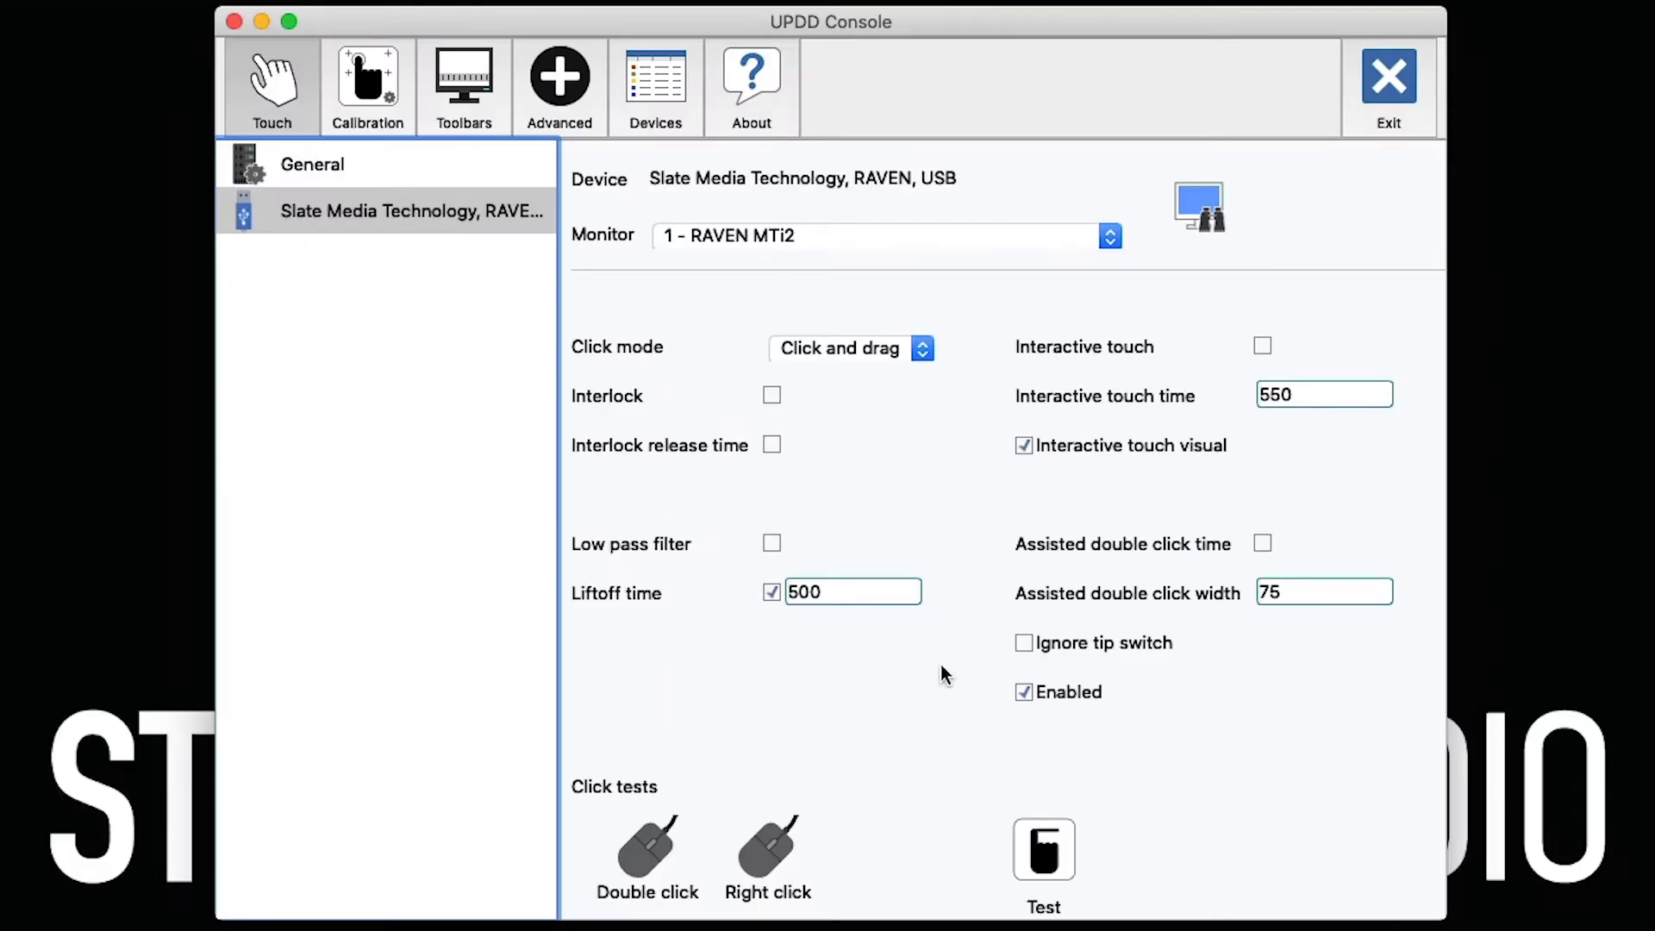
left_click(376, 92)
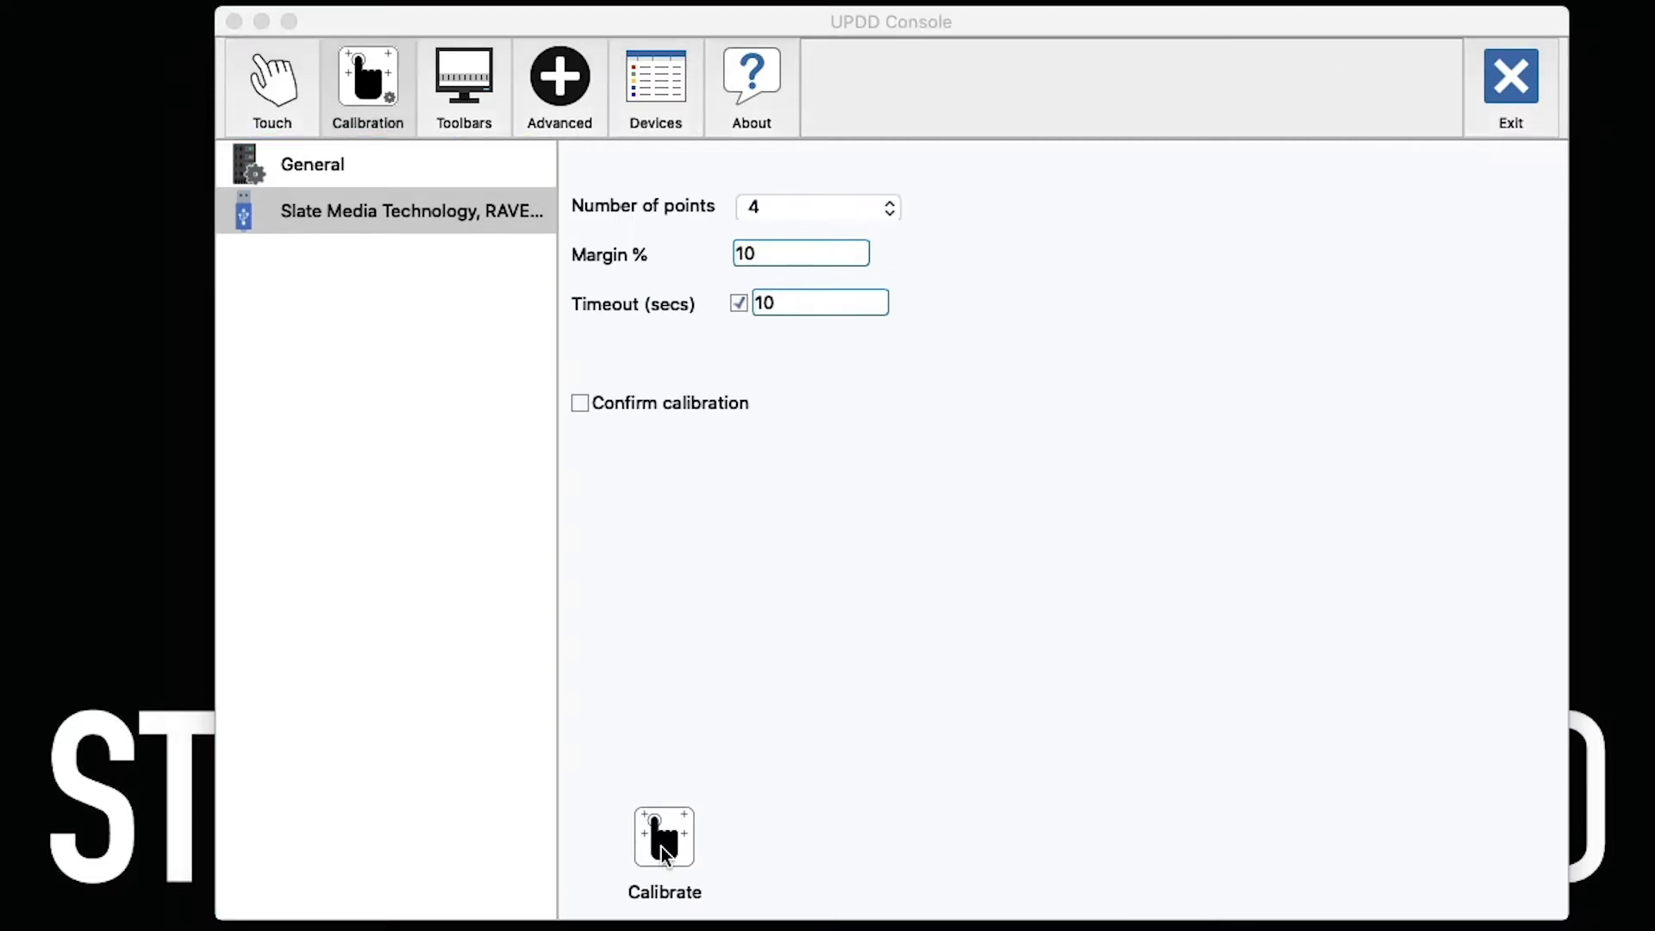
left_click(661, 846)
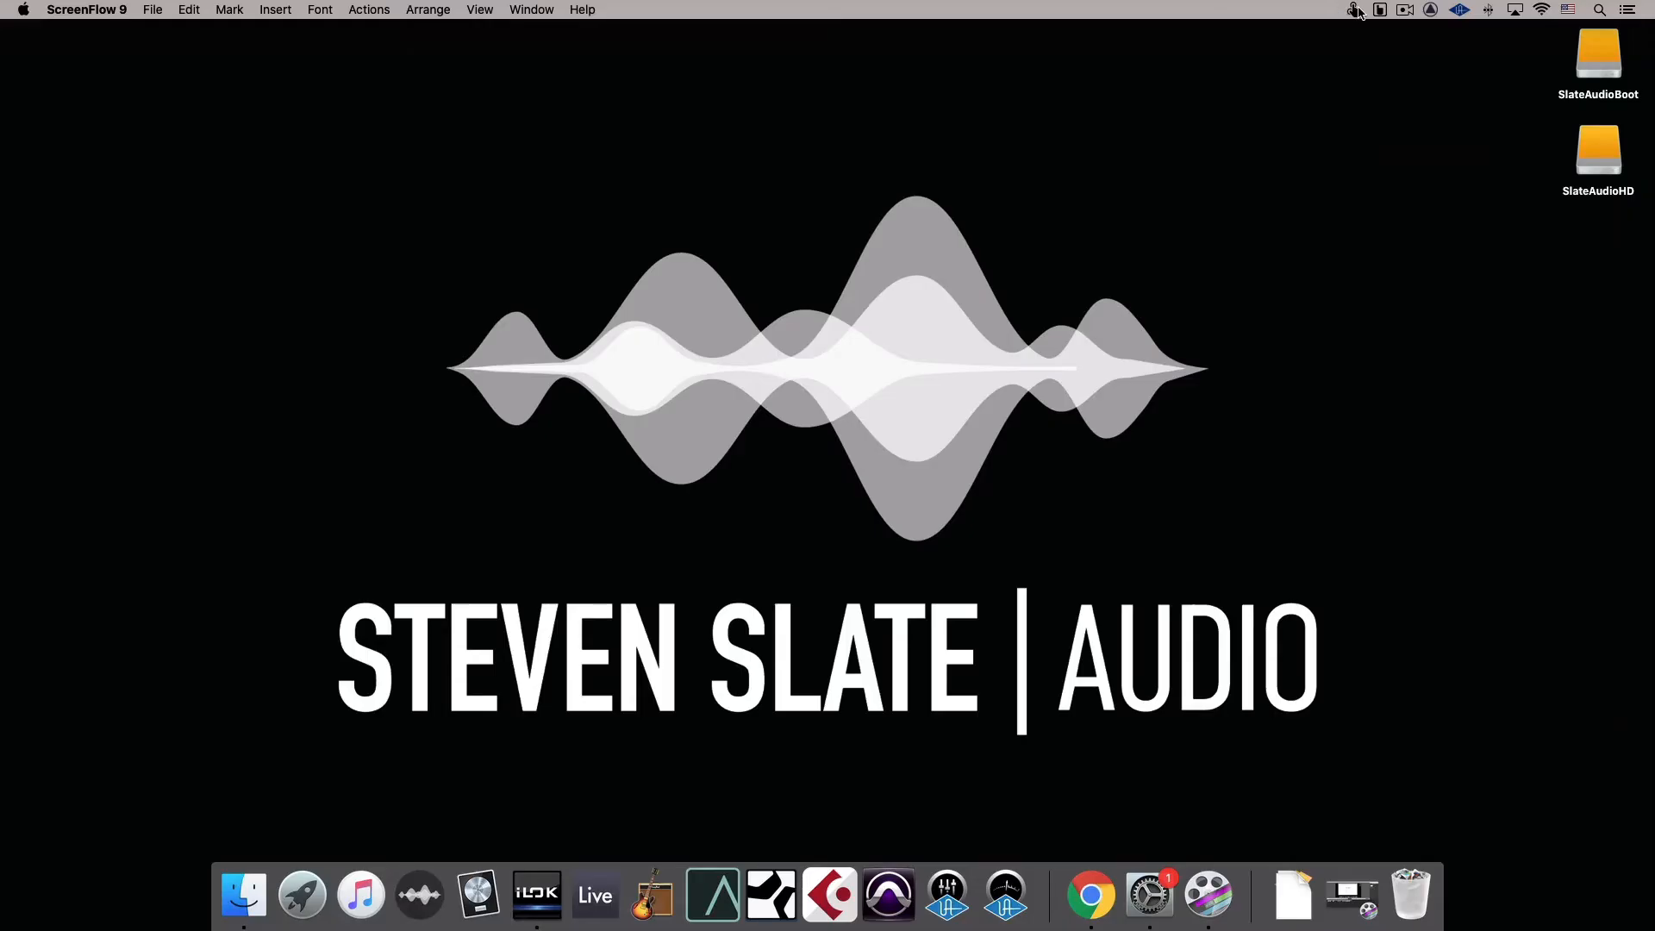
left_click(1379, 10)
left_click(1410, 226)
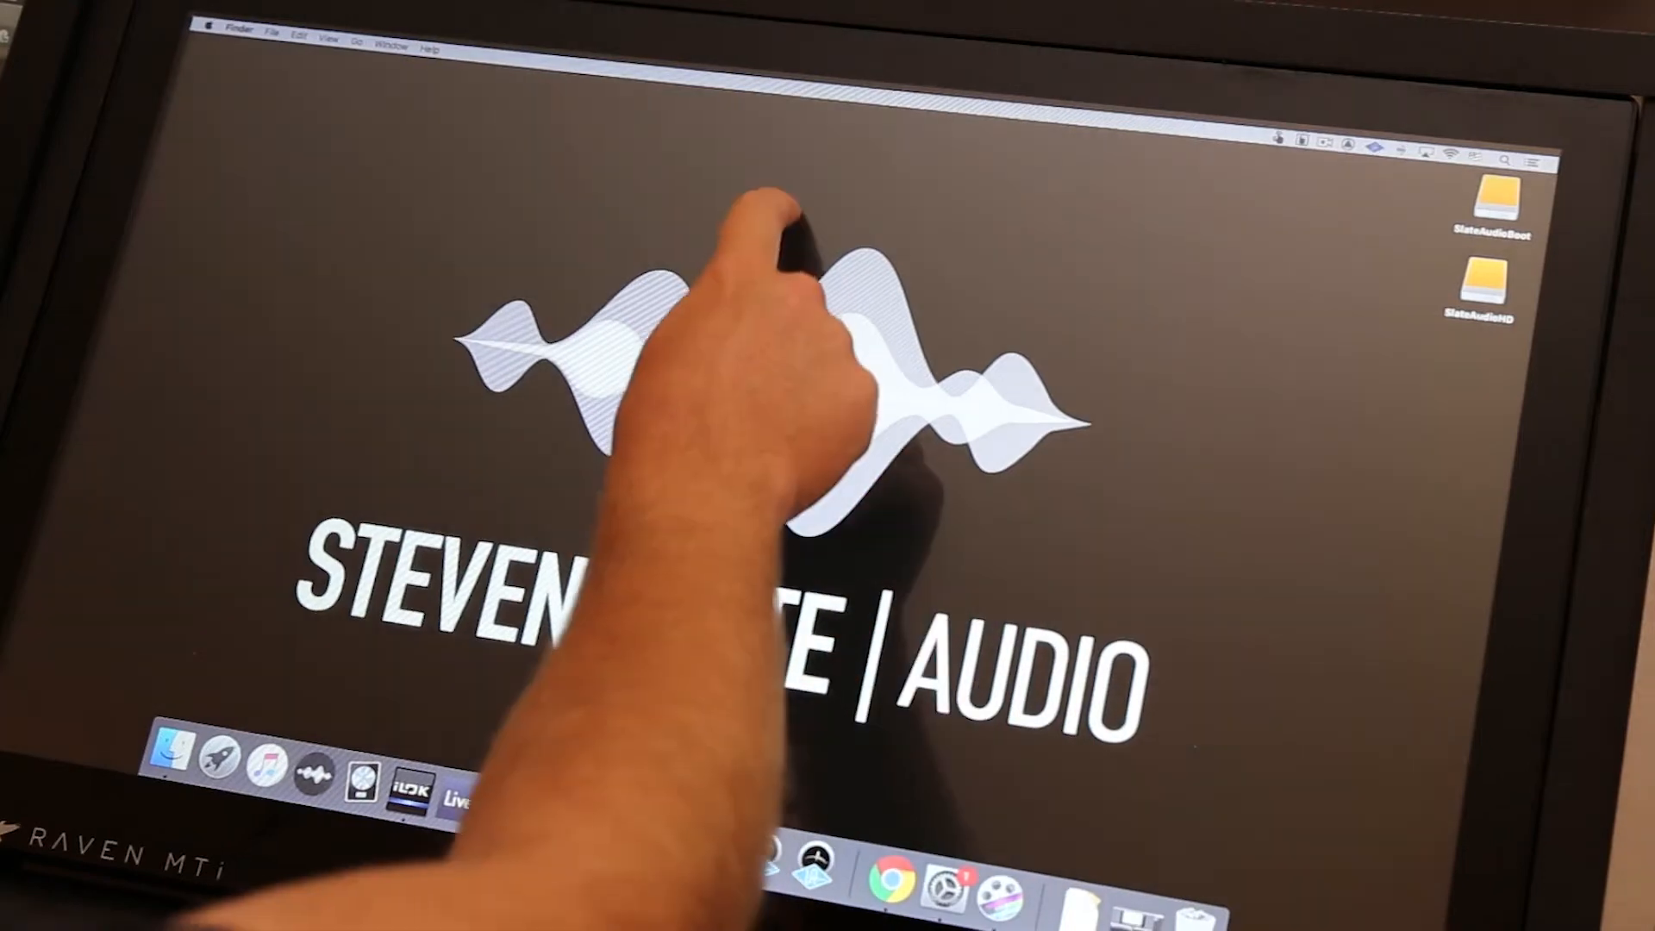
Create a new folder on the desktop using the touchscreen and open it
right_click(787, 207)
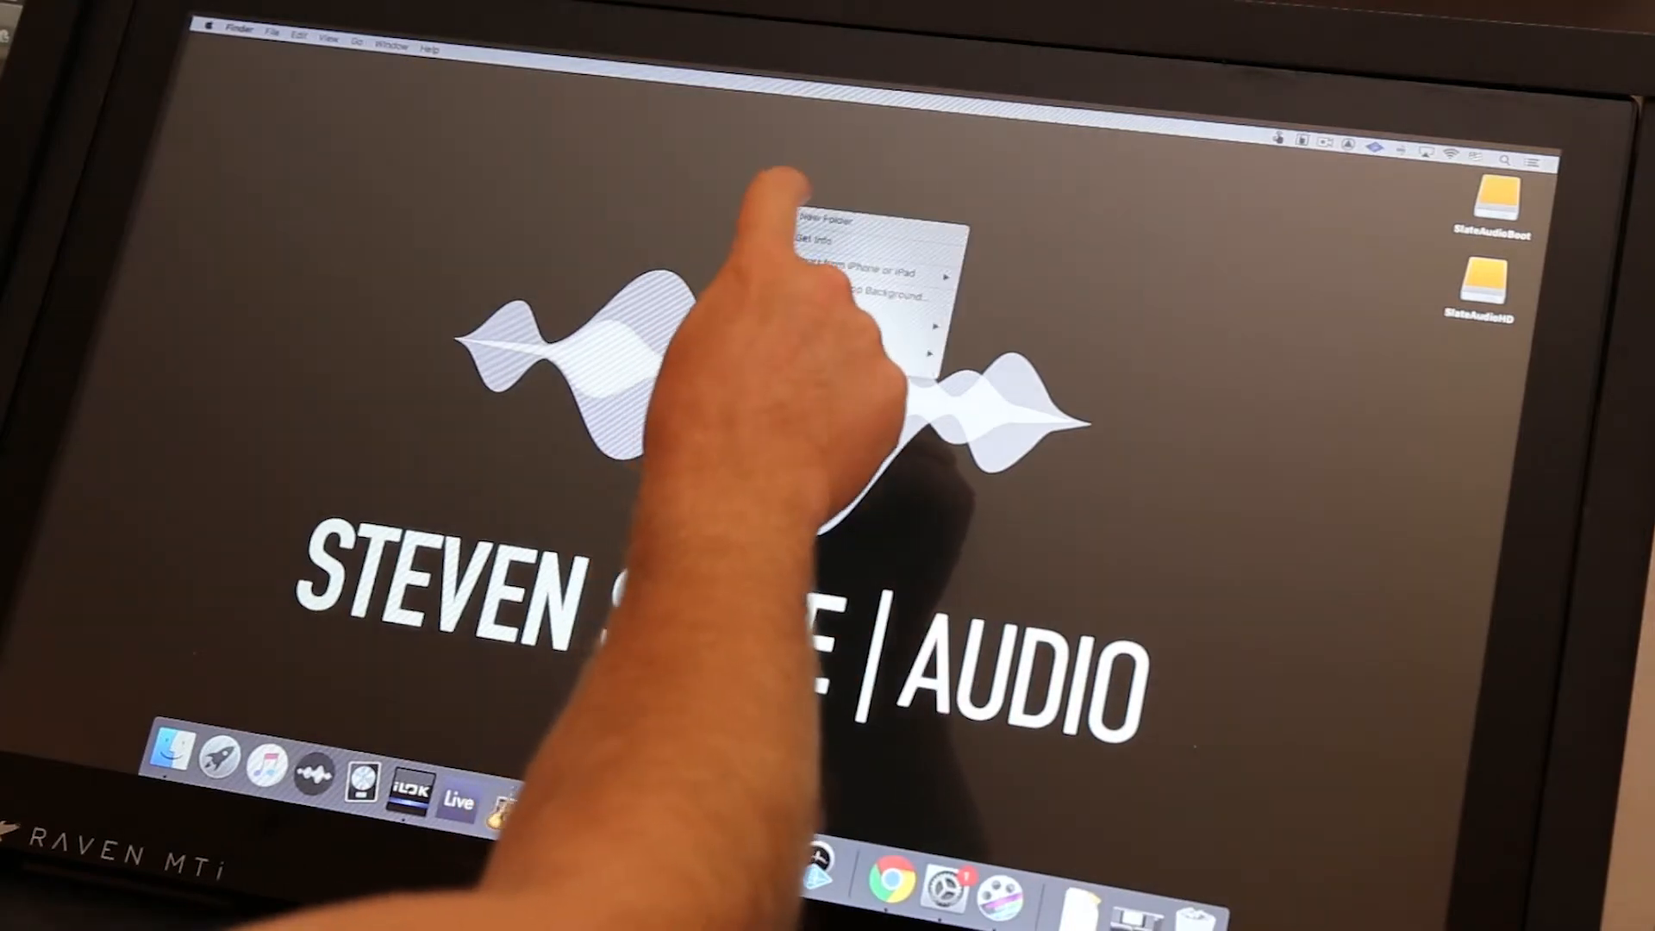
left_click(872, 226)
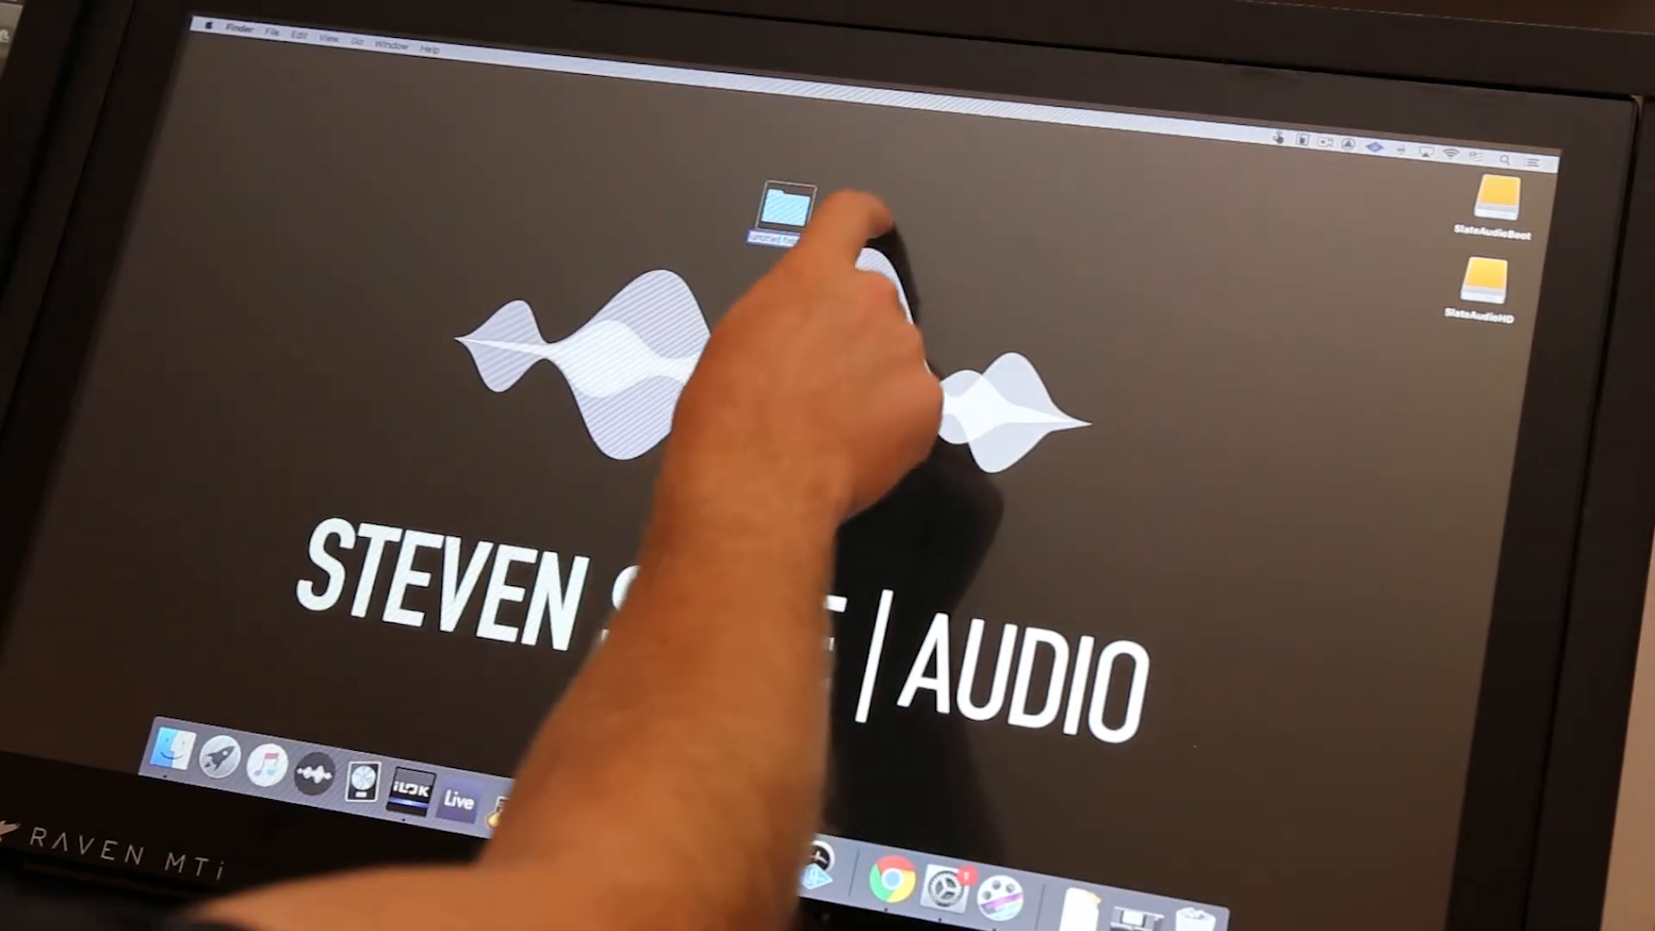
double_click(787, 208)
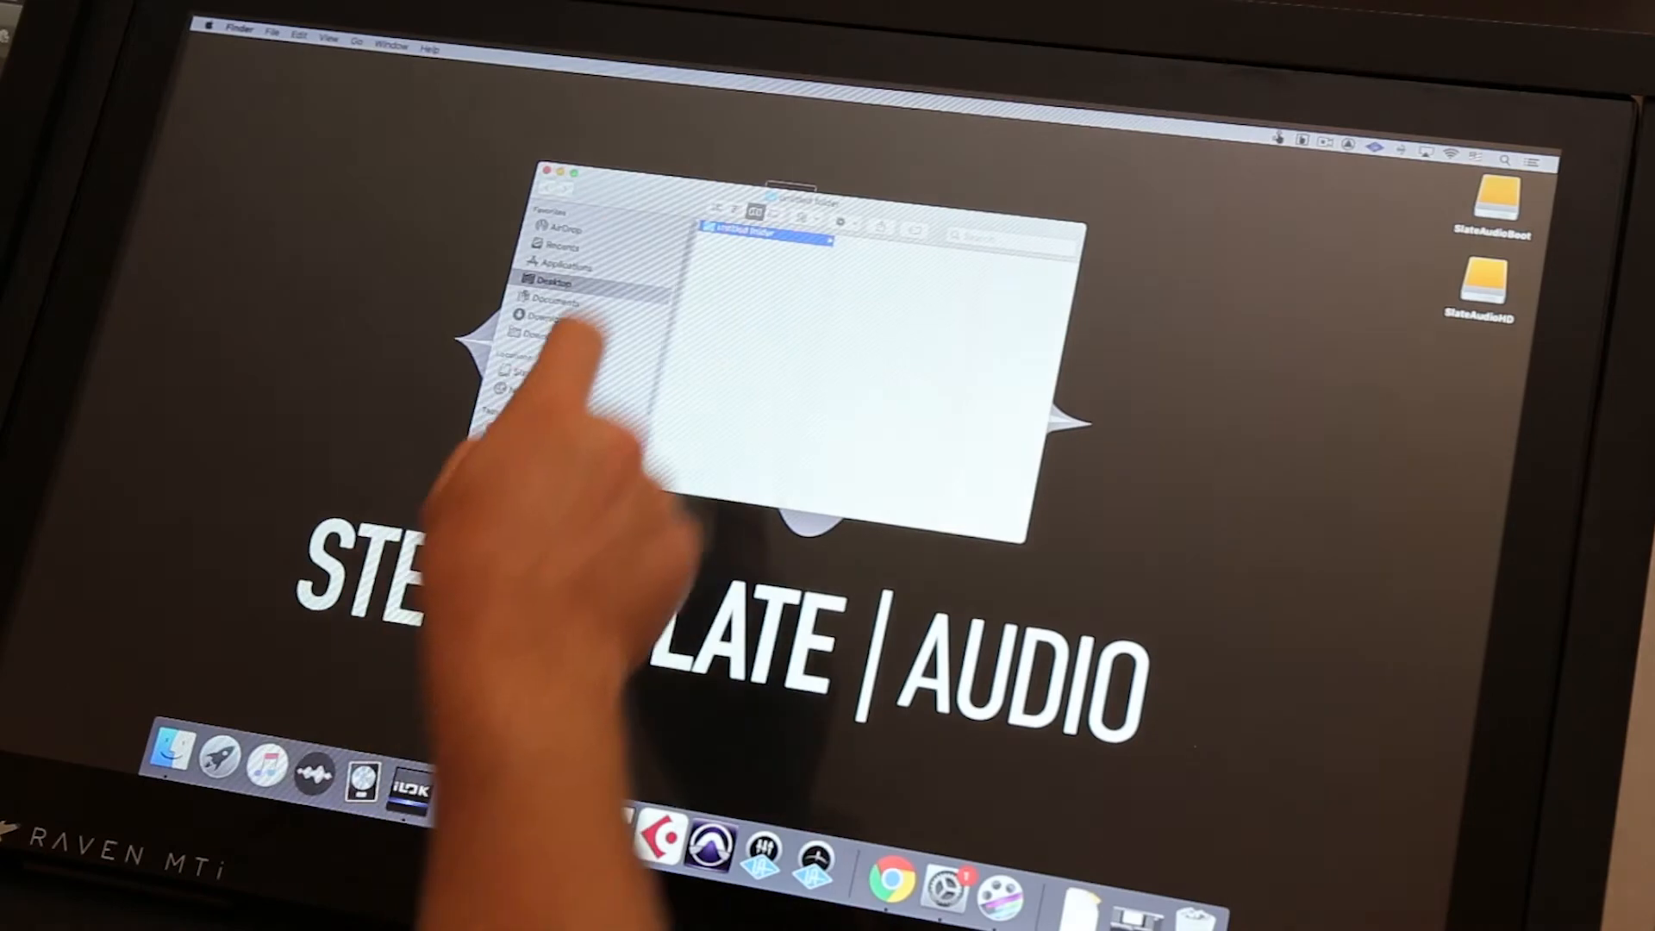
Browse the Applications folder by scrolling its list in both directions, and minimize the Finder window
left_click(565, 267)
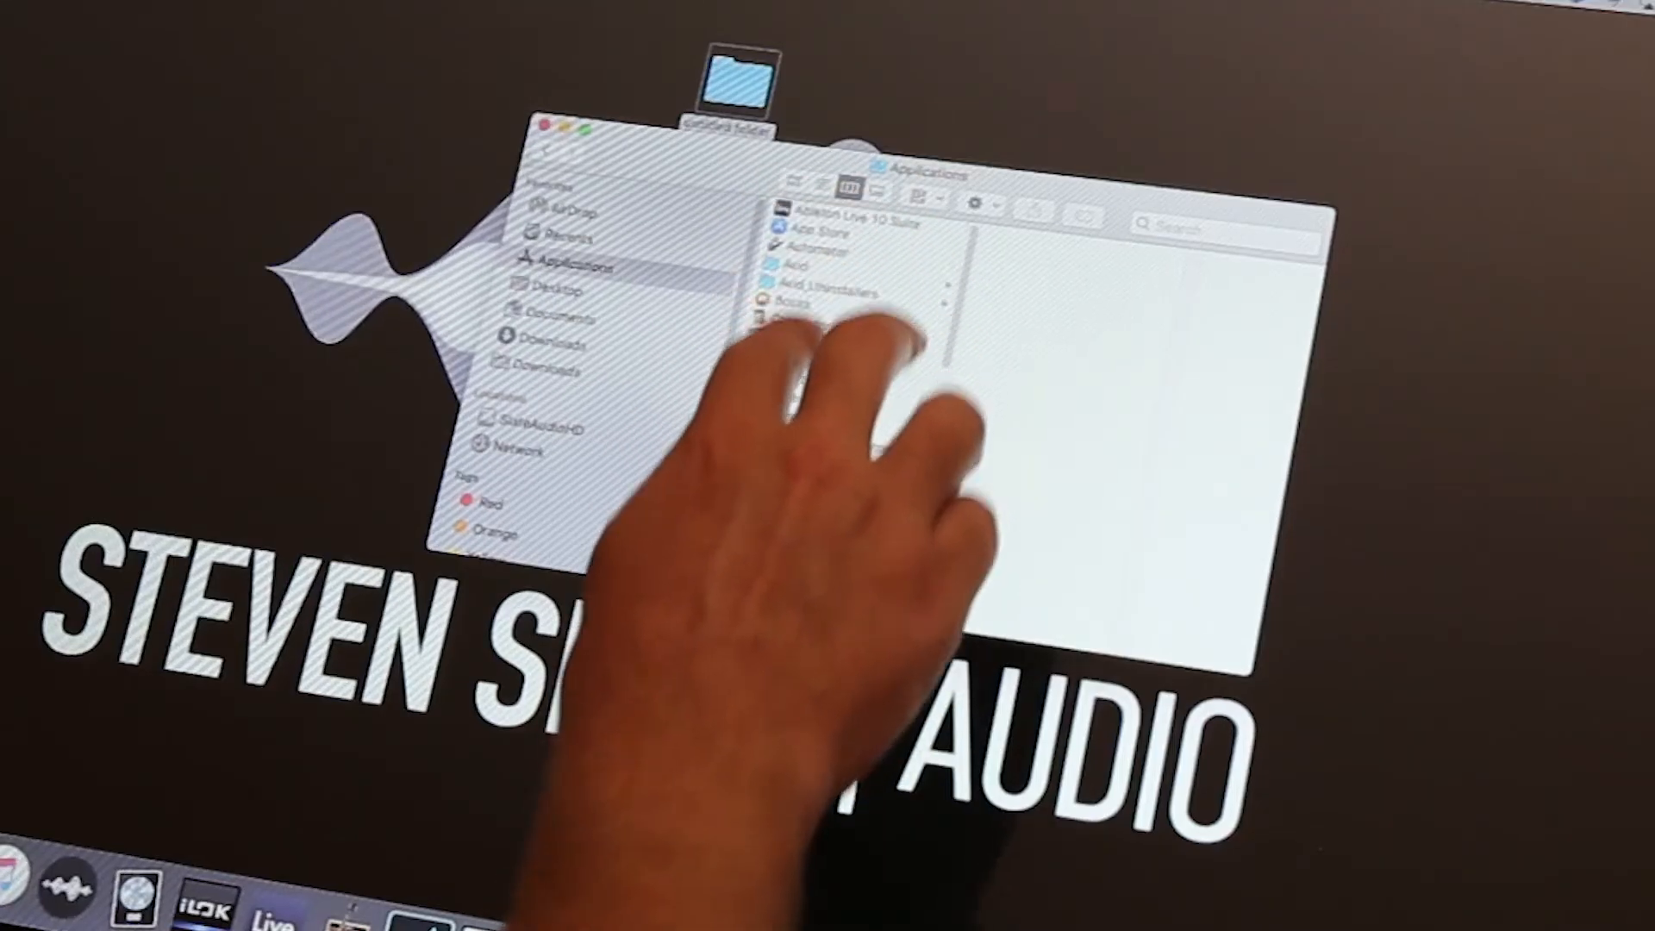
scroll(854, 284, "down", 10)
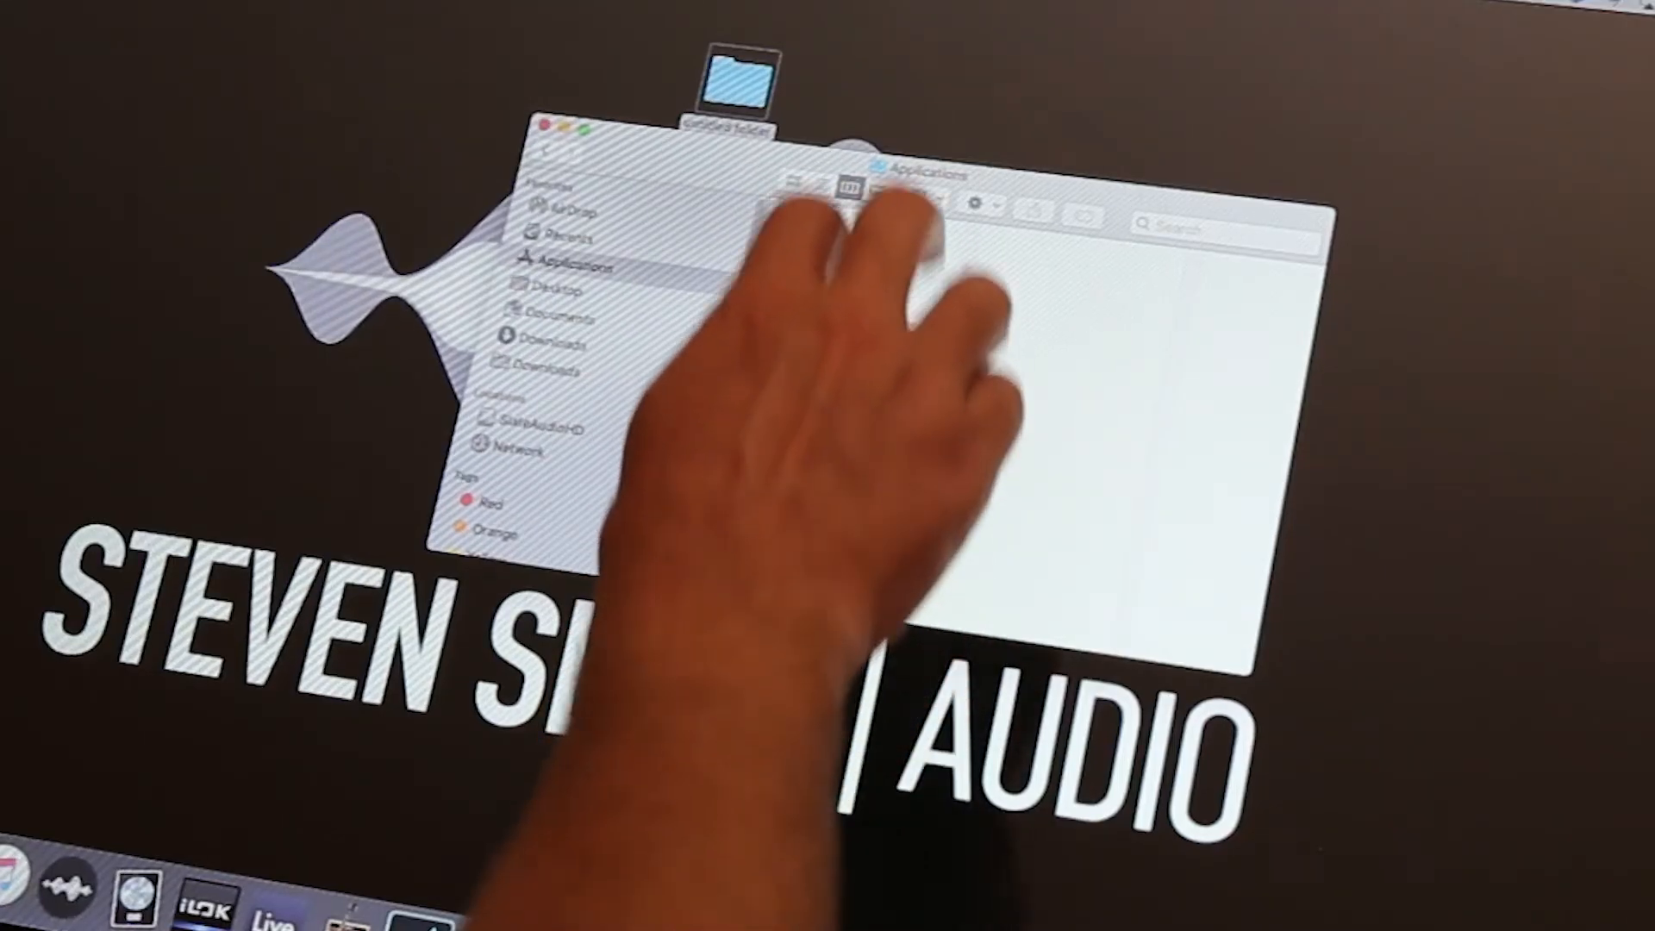
scroll(854, 379, "up", 10)
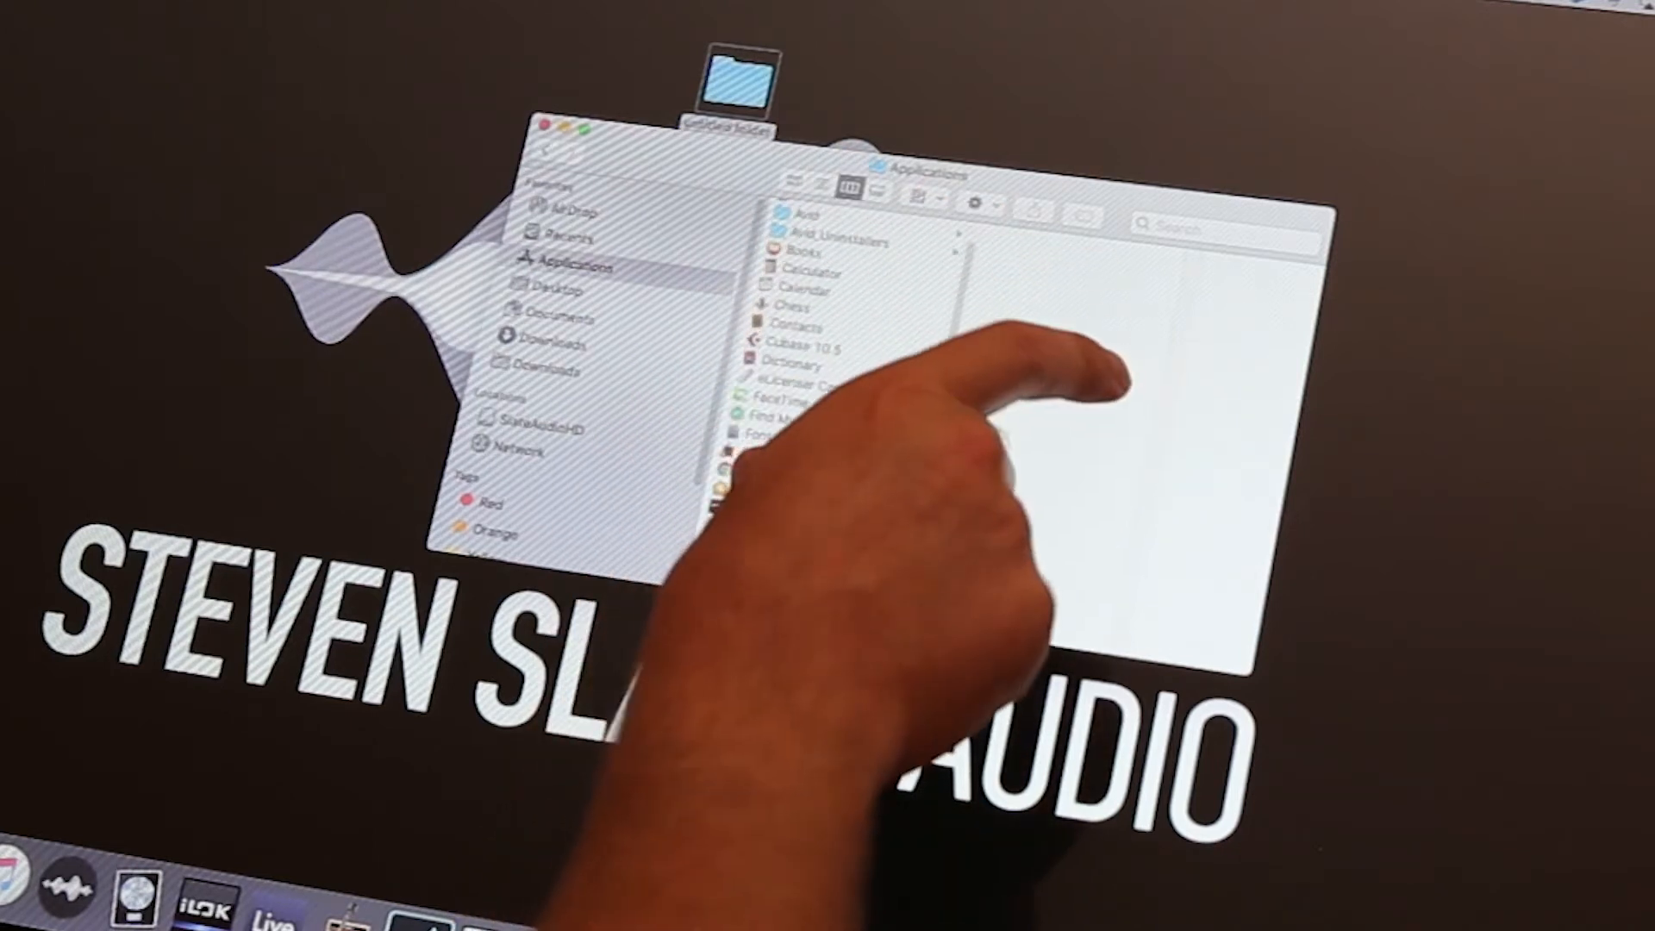
left_click(565, 127)
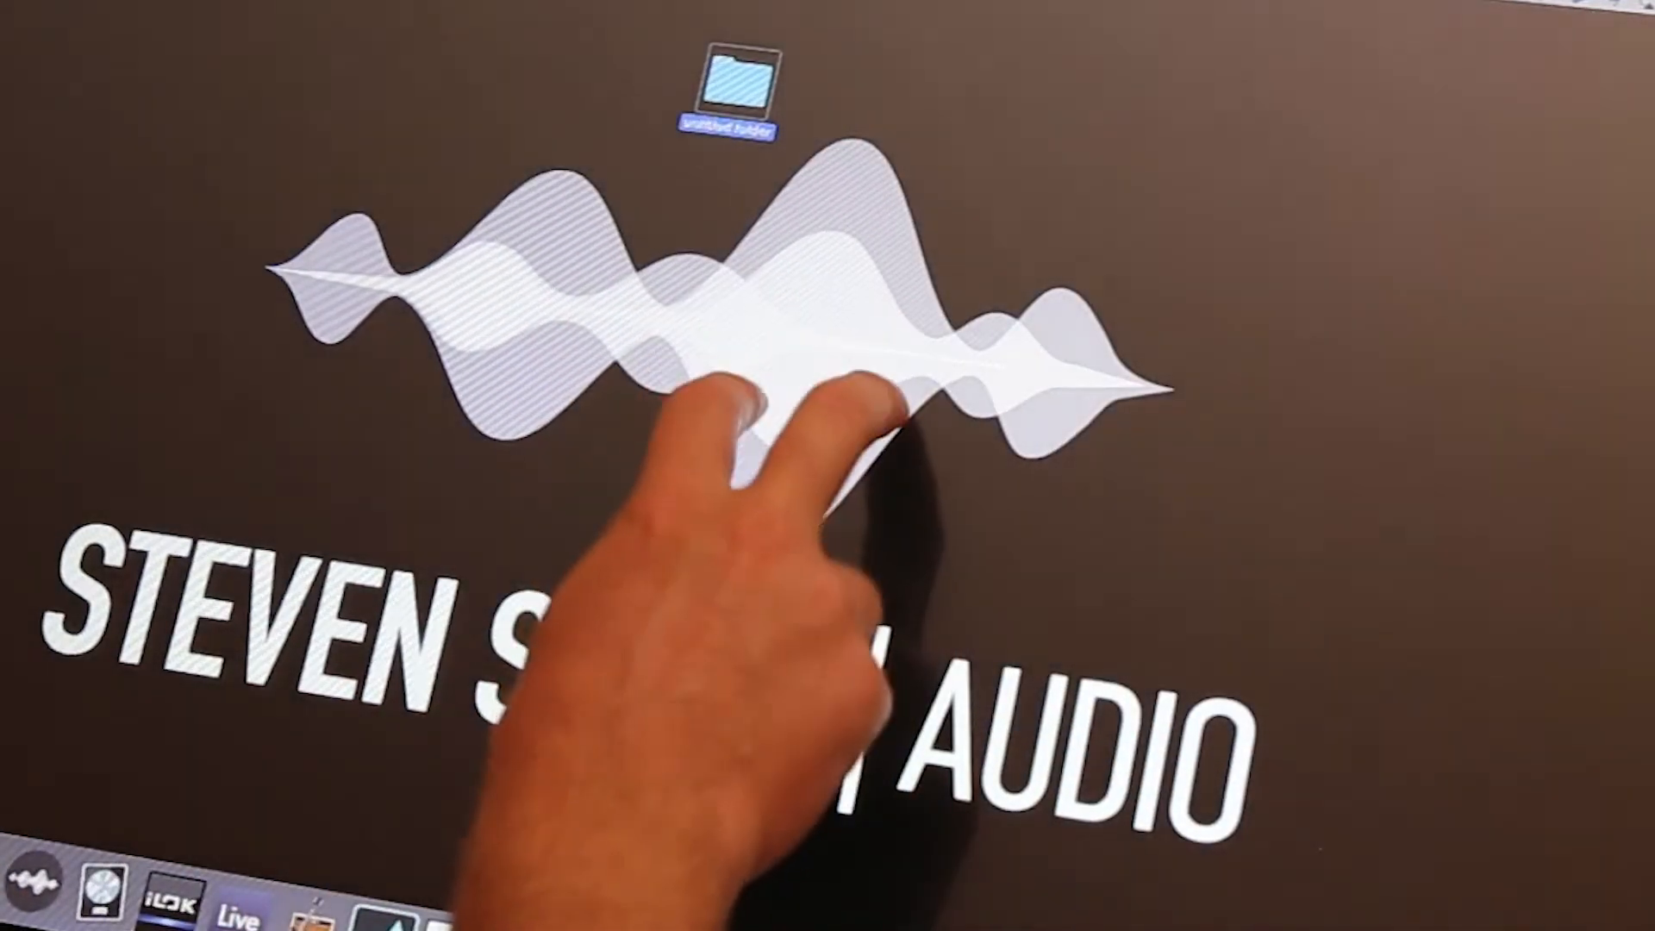
Switch to Google Chrome through the application switcher and hide its window again
key("super+Tab")
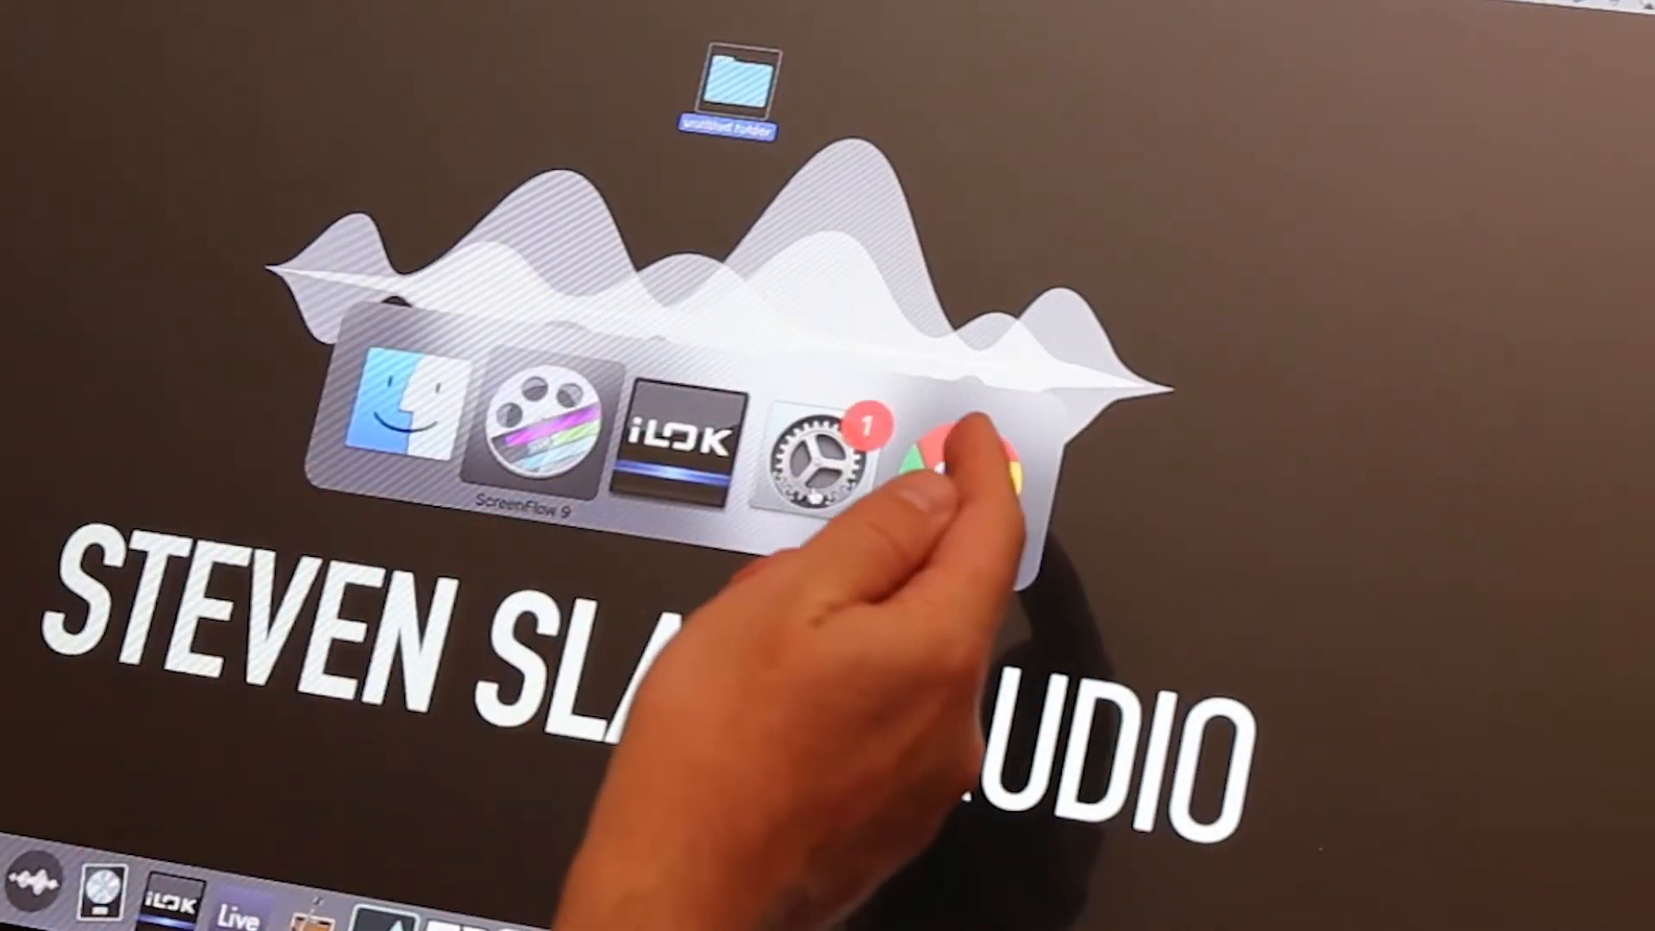
left_click(960, 482)
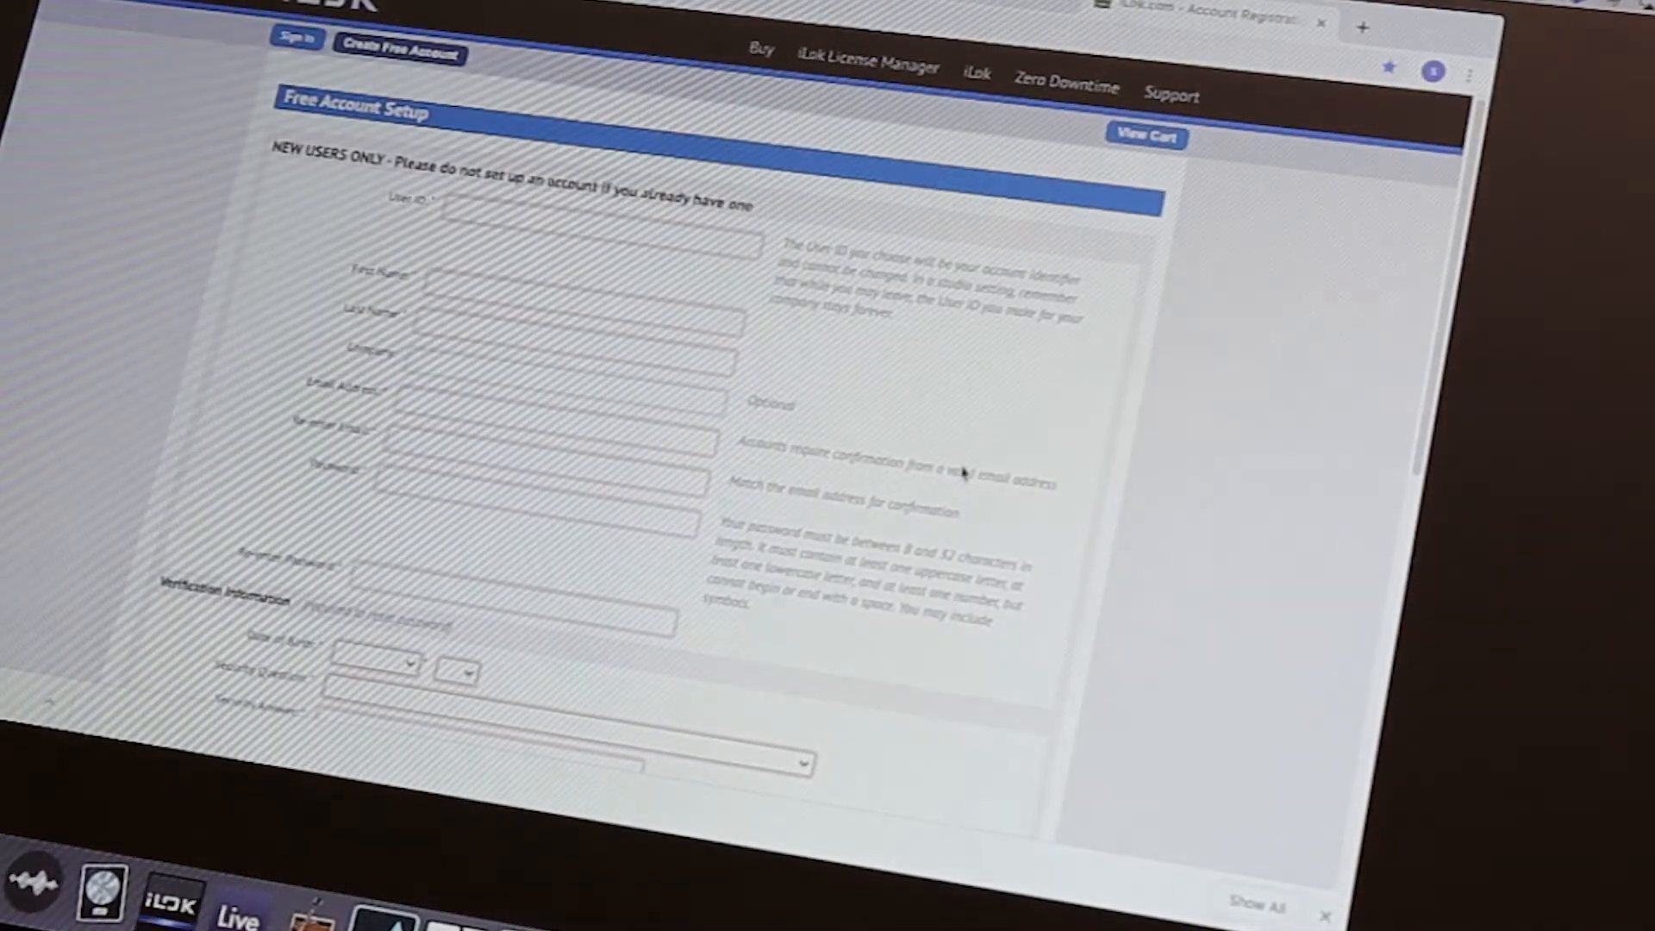
key("super+h")
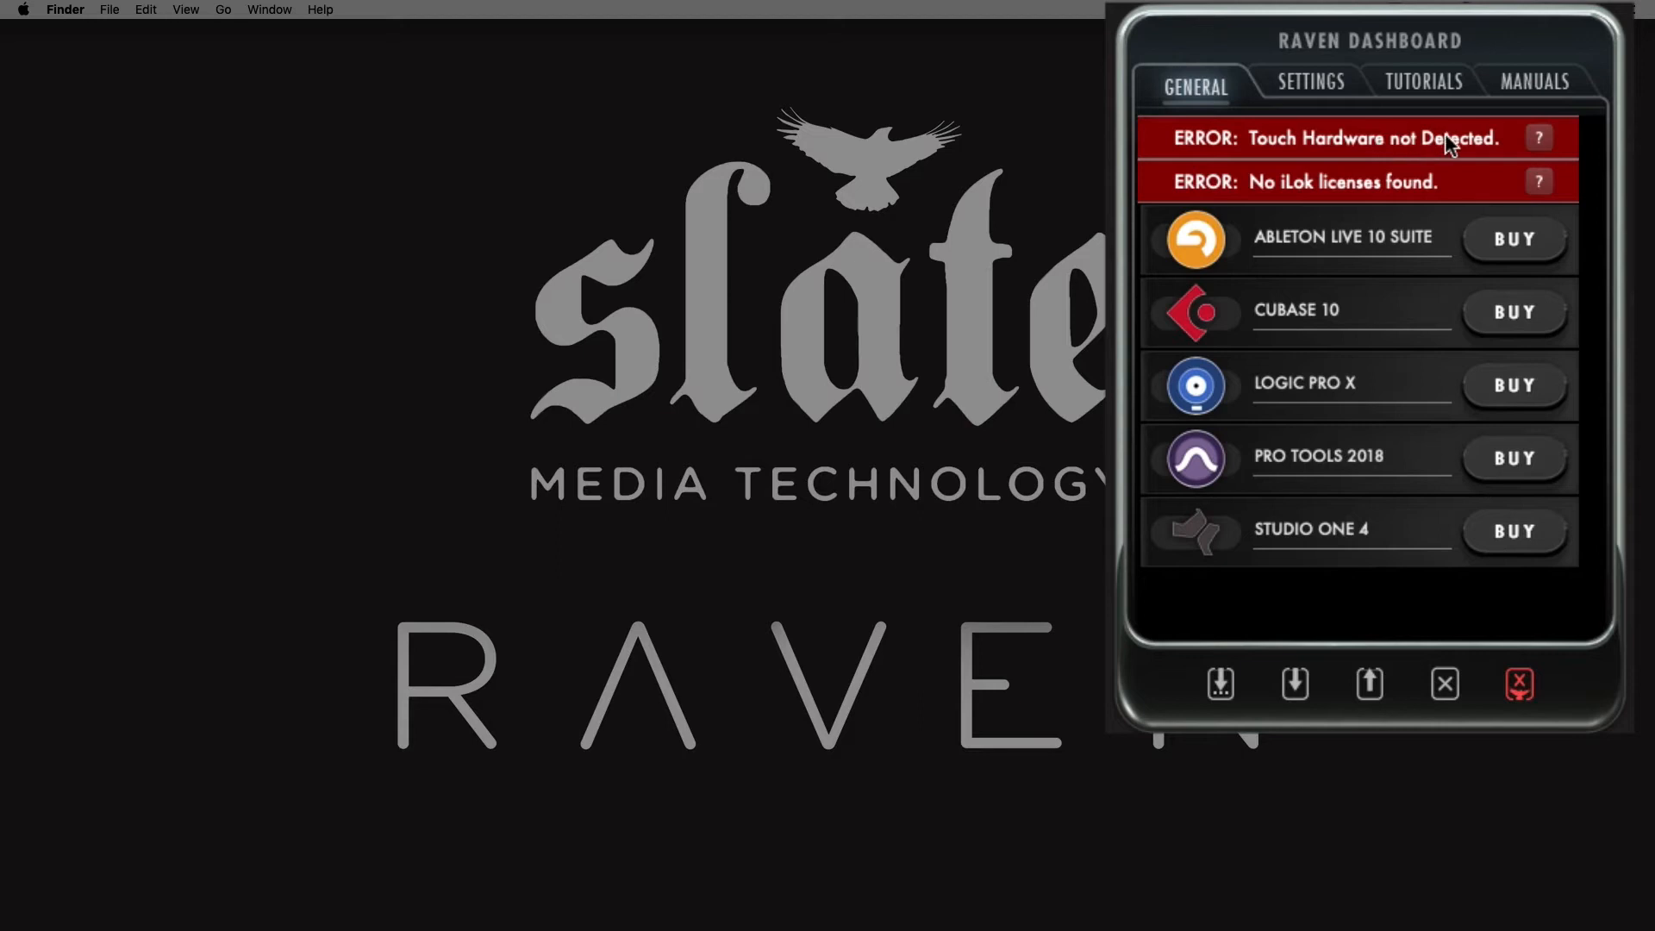
Expand the explanation of the "Touch Hardware not Detected" error in the RAVEN Dashboard
left_click(1538, 136)
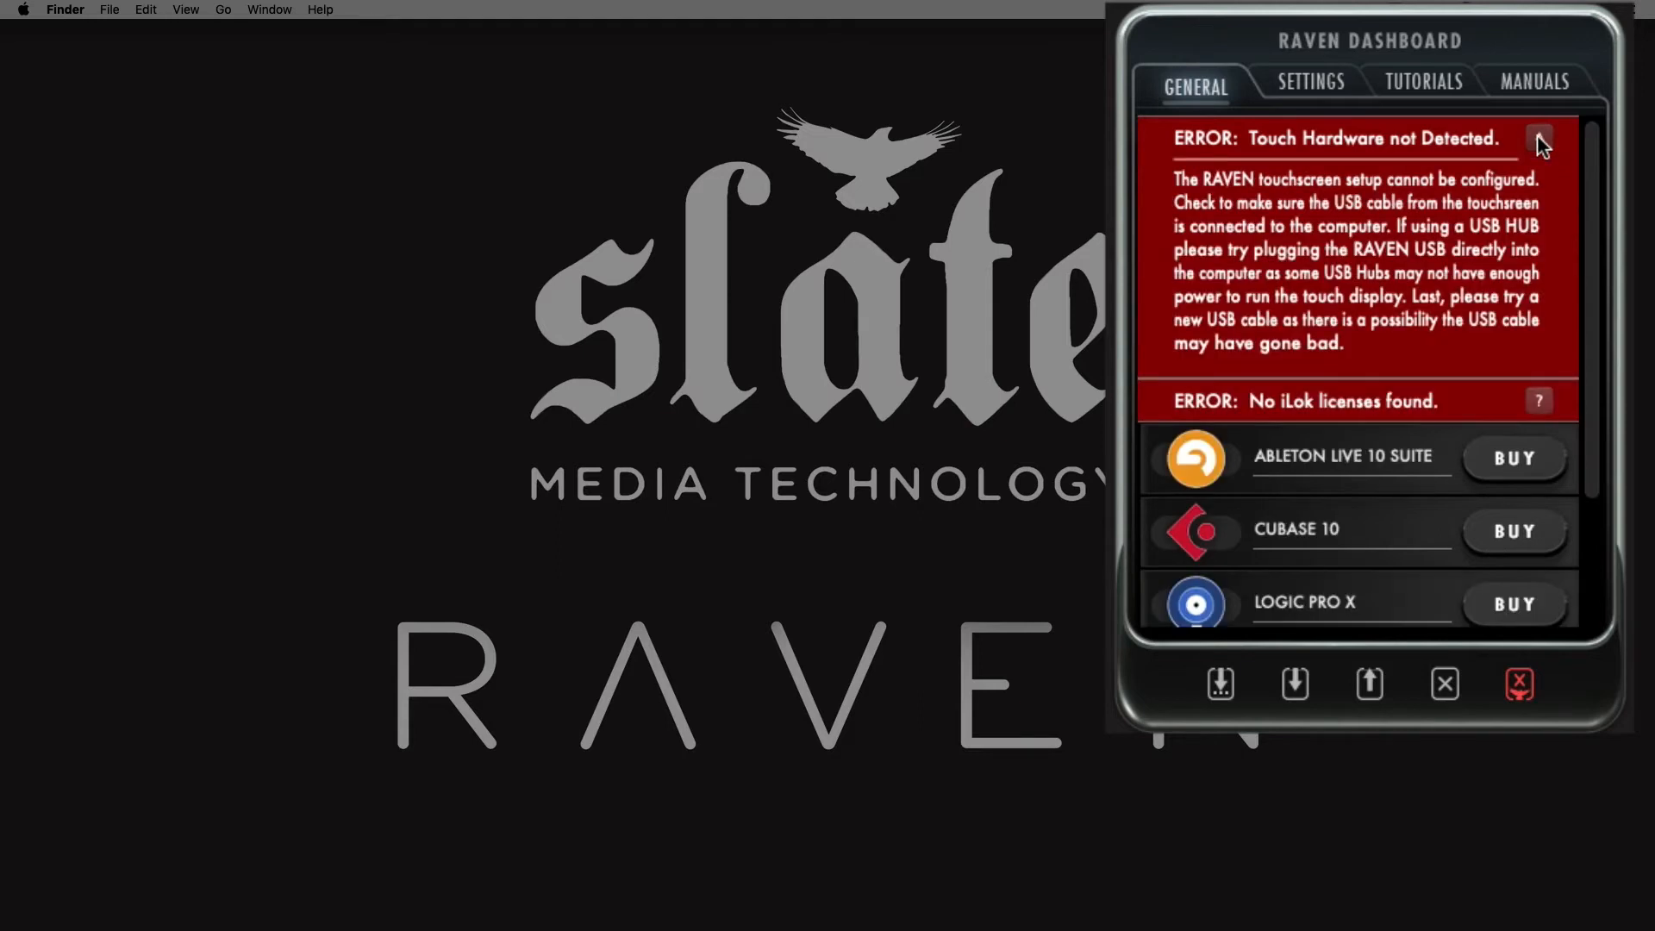